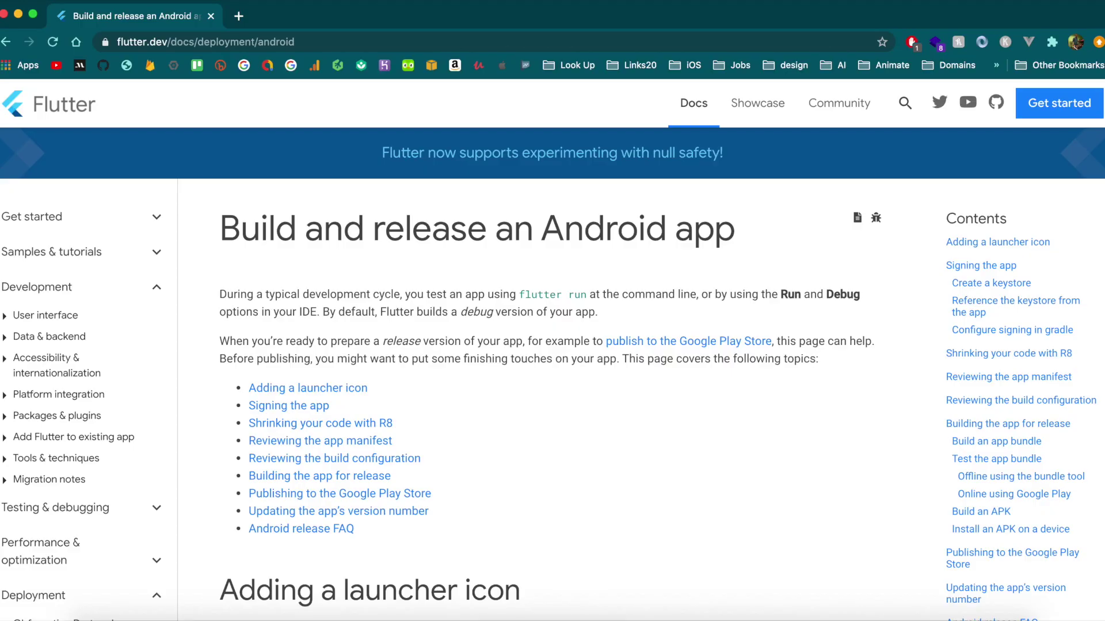
- Select the flutter.dev Android release guide's URL, then switch to the travel_budget project in Android Studio
left_click_drag(118, 42, 321, 40)
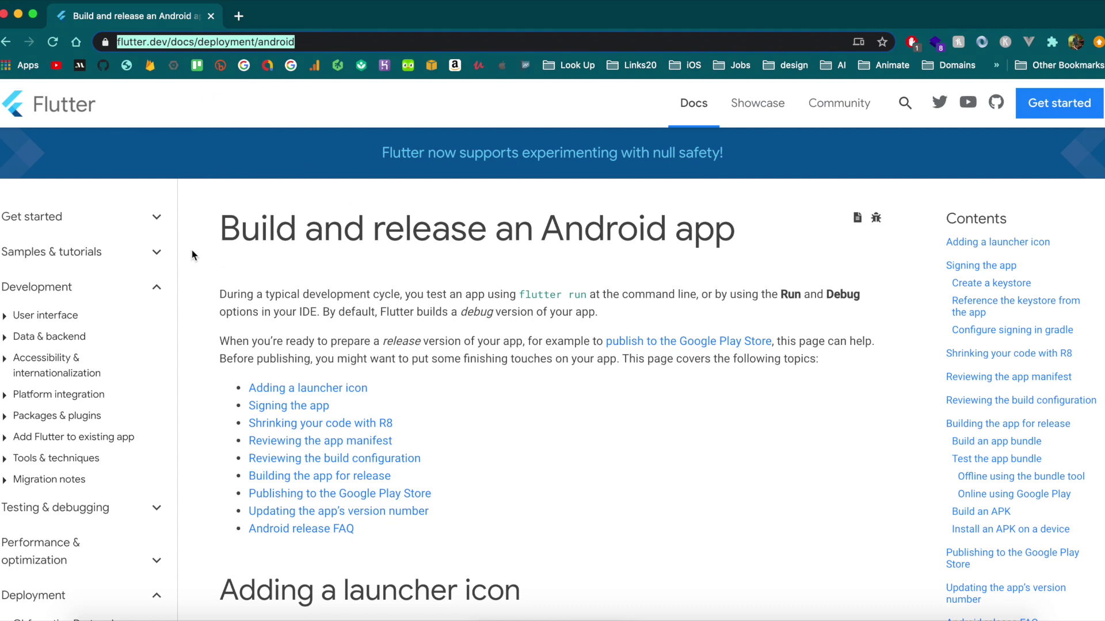
left_click(210, 231)
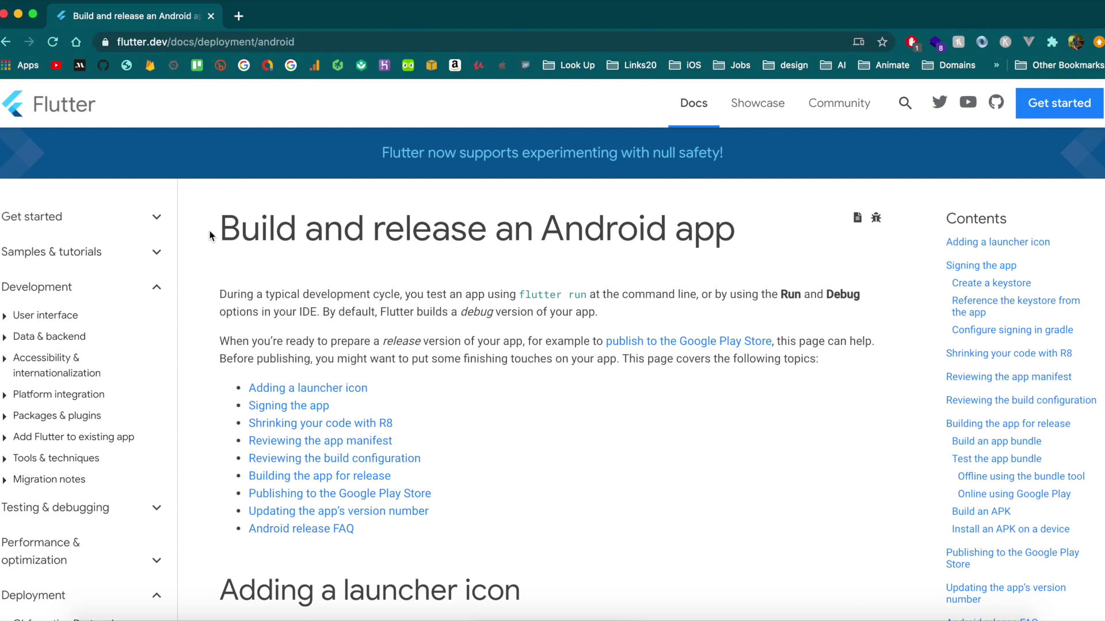
key("super+Tab")
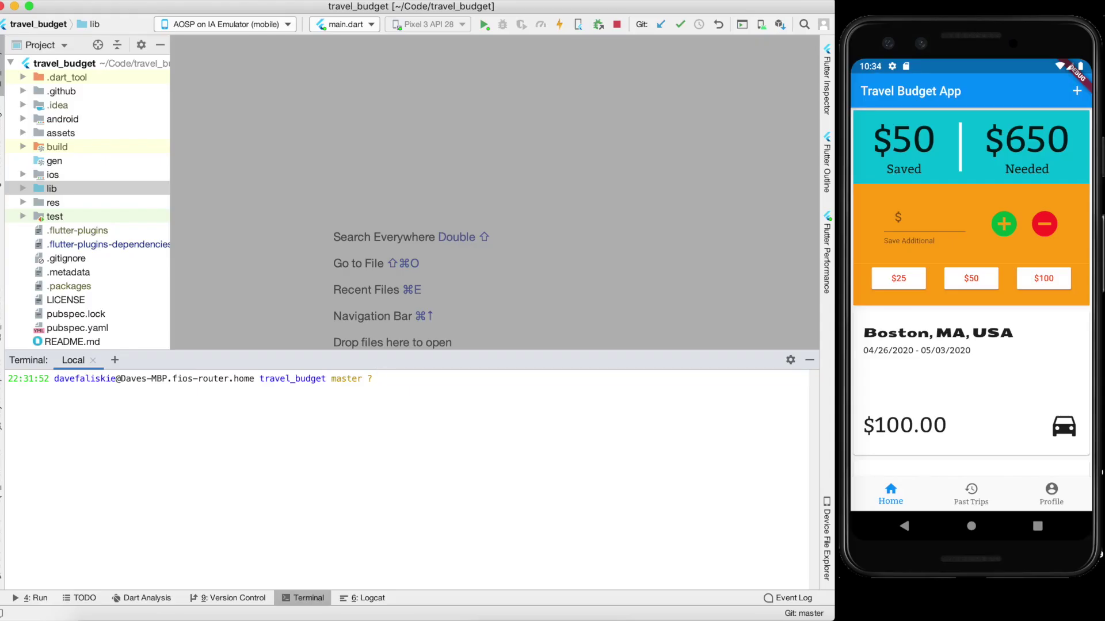
- Run keytool for a 2048-bit RSA ~/key.jks, alias key, 10000 days validity, and set its password
key("Return")
key("Return")
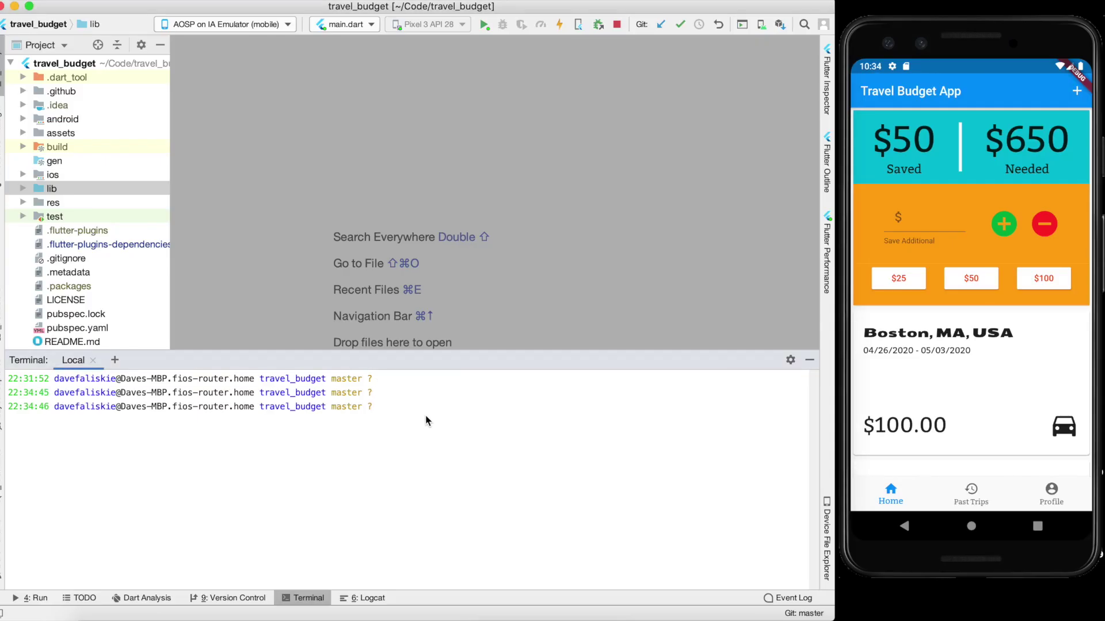
type("keytool -genkey -v -keystore ~/key.jks -keyalg RSA -keysize 2048 -validity 10000 -alias key")
key("Return")
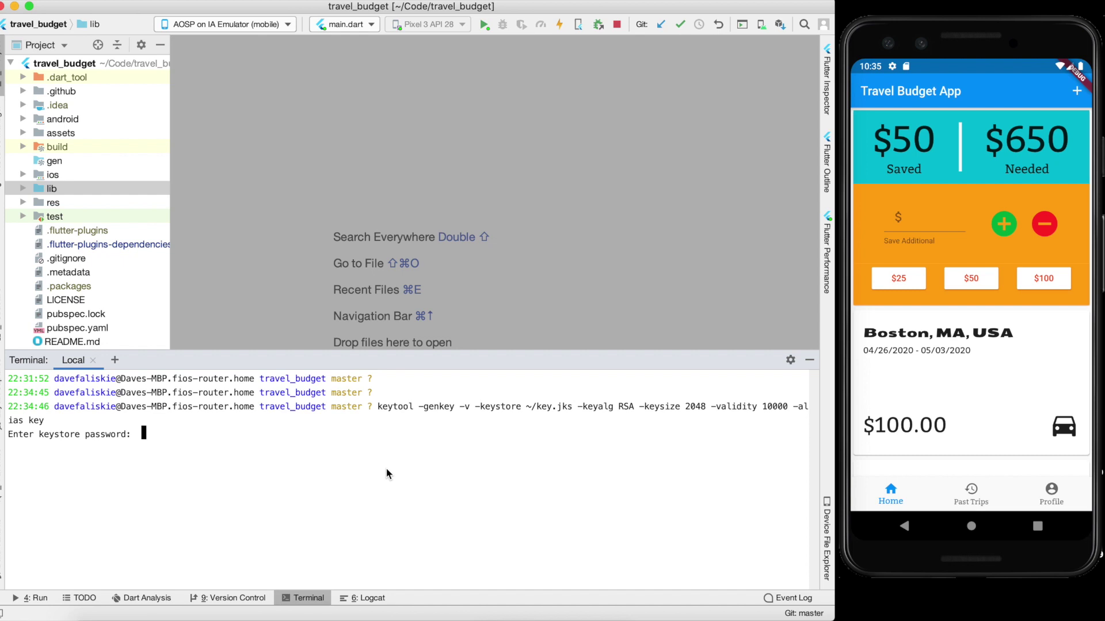
key("Return")
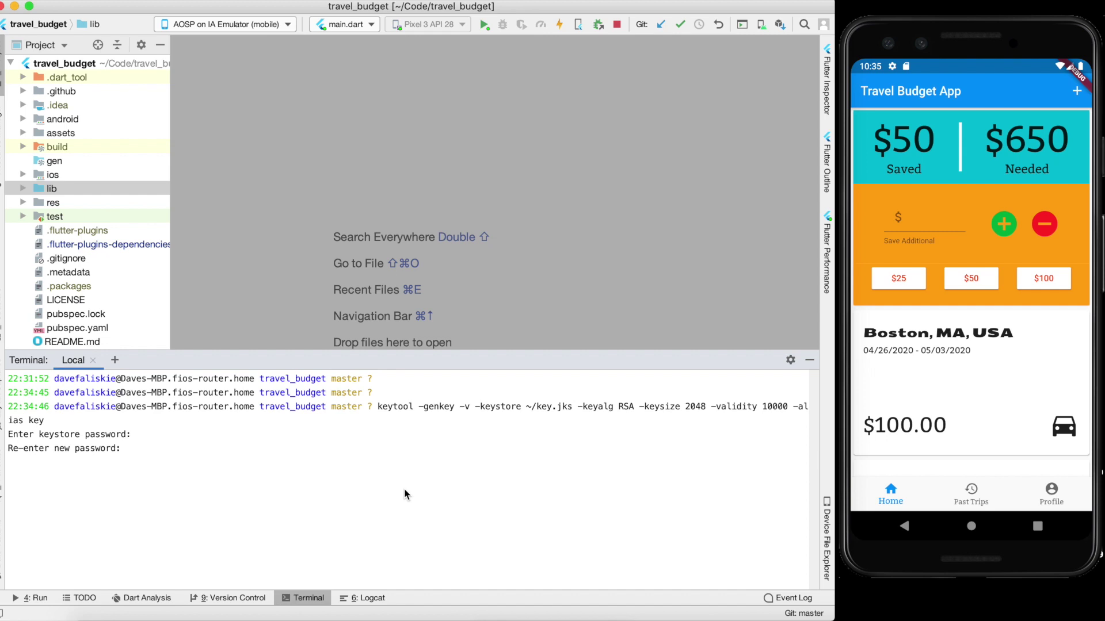
key("Return")
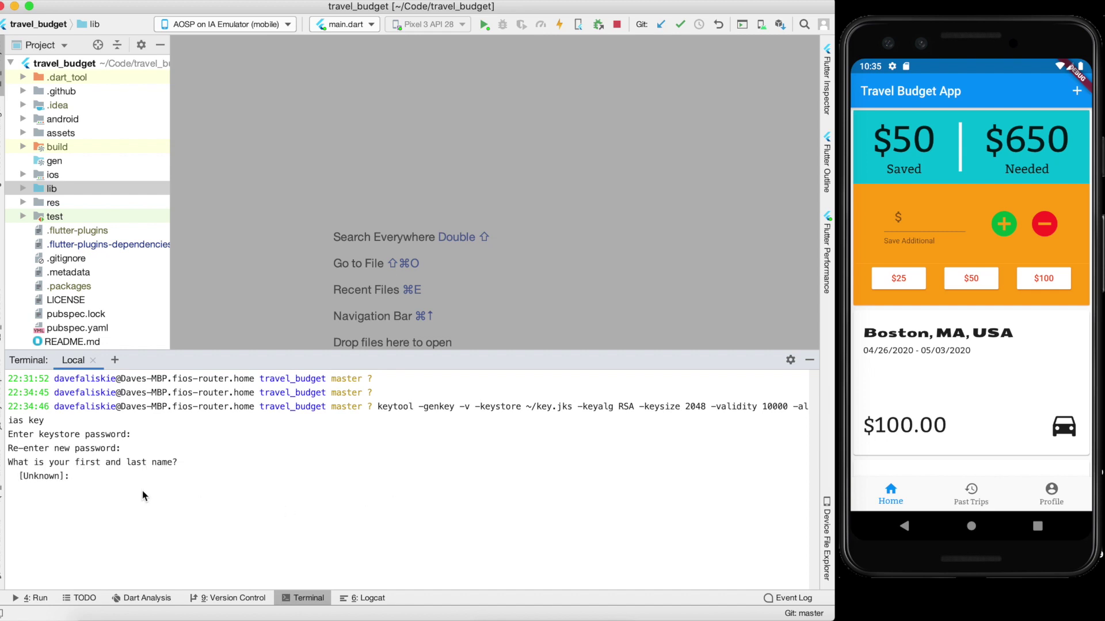
- Fill in the certificate's name, organizational unit, organization, city, state and country US, then confirm with y
type("Dave")
key("Return")
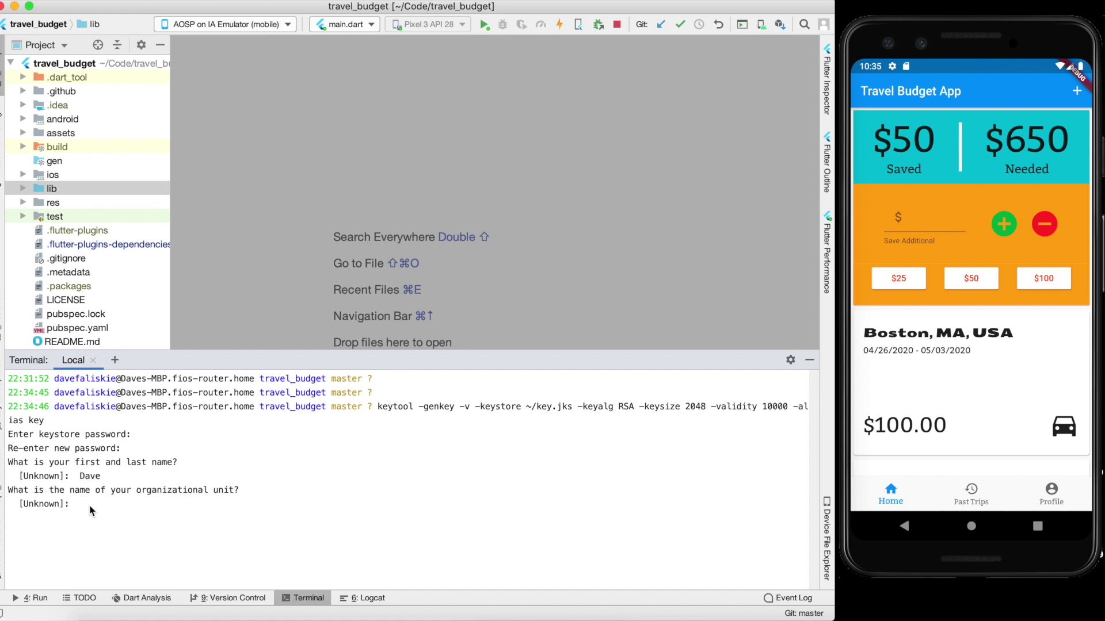
type("1ManStartup")
key("Return")
type("1")
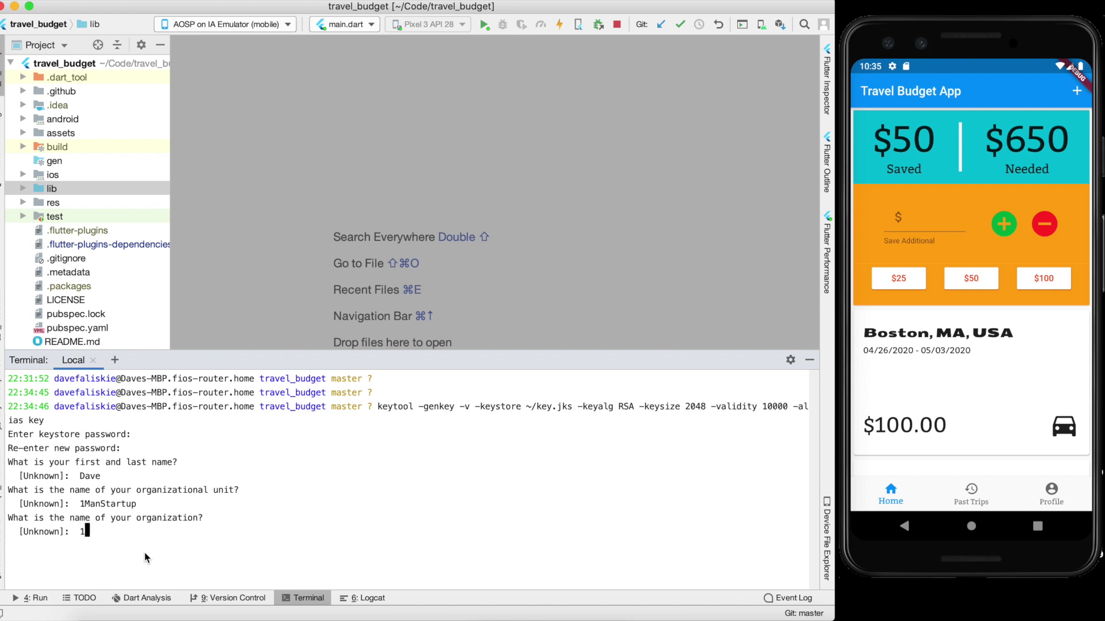
type("ManStartup")
key("Return")
type("A")
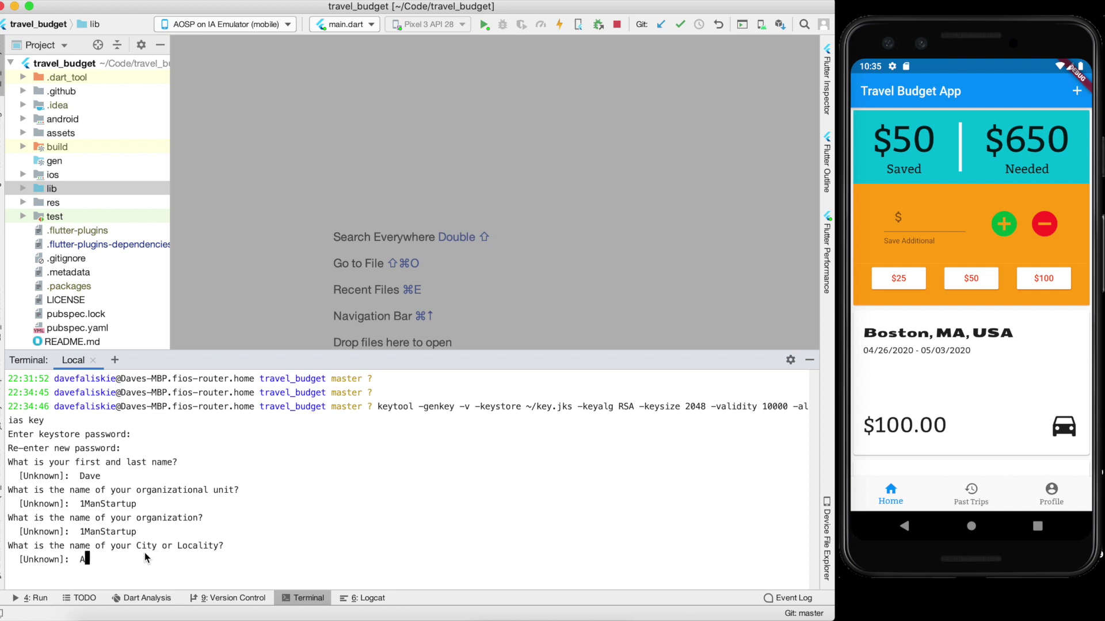
type("ustin")
key("Return")
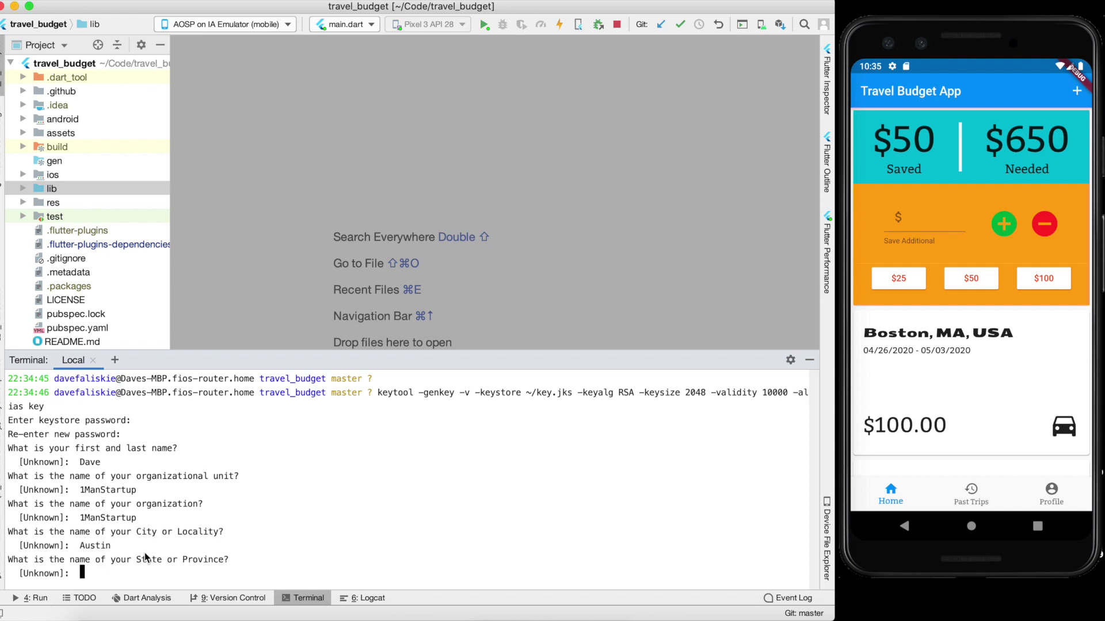
type("Texas")
key("Return")
type("US")
key("Return")
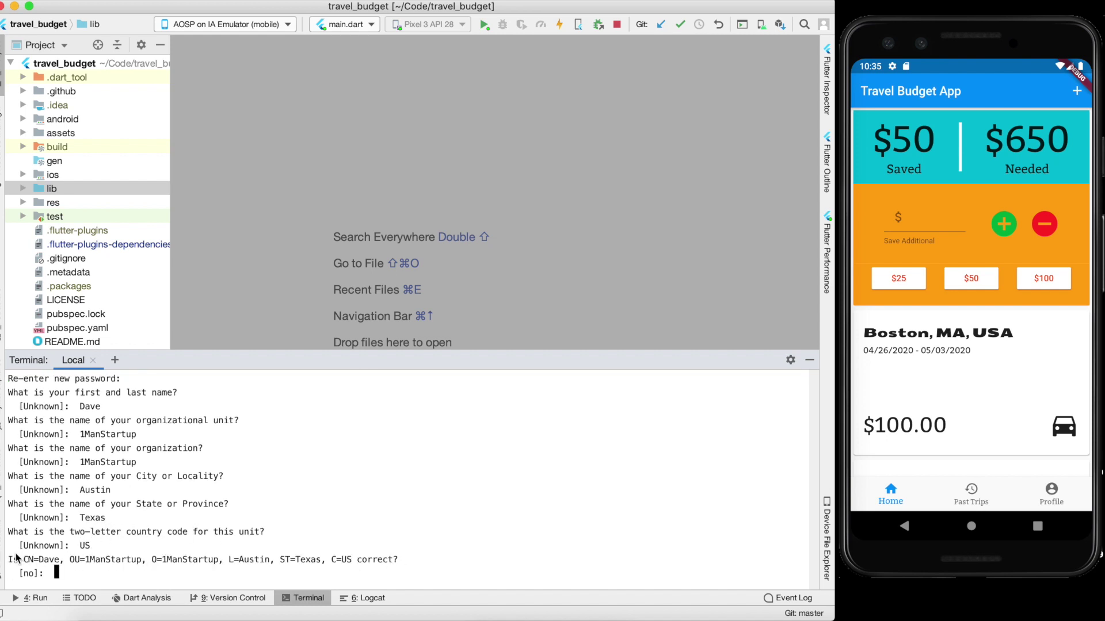
type("y")
key("Return")
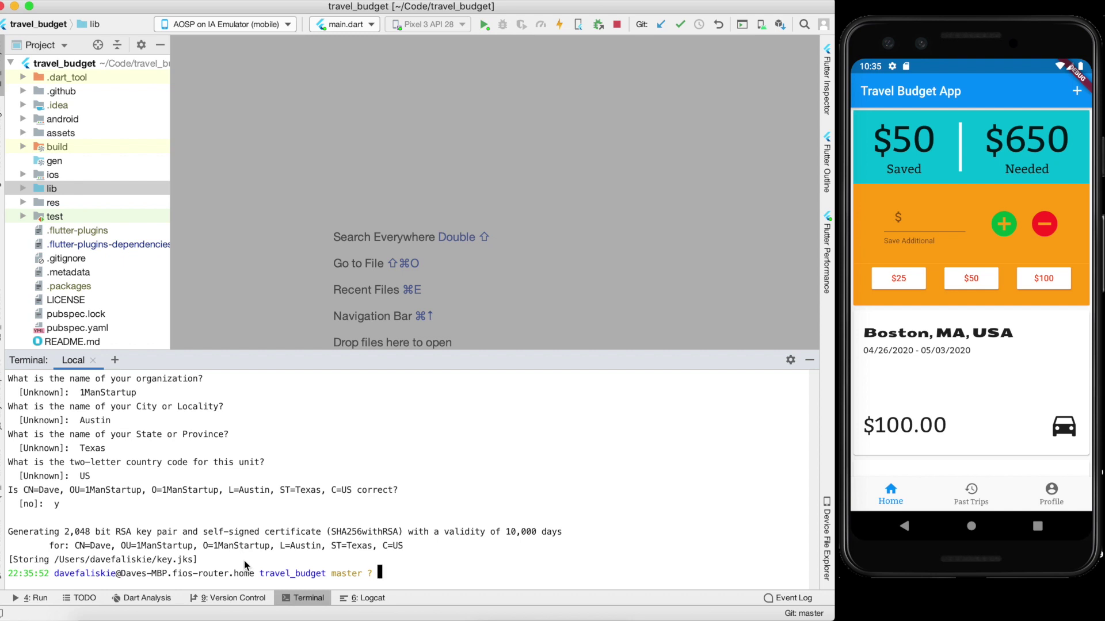
- Locate the stored key.jks path in the terminal output and in the keytool command
left_click_drag(51, 561, 190, 566)
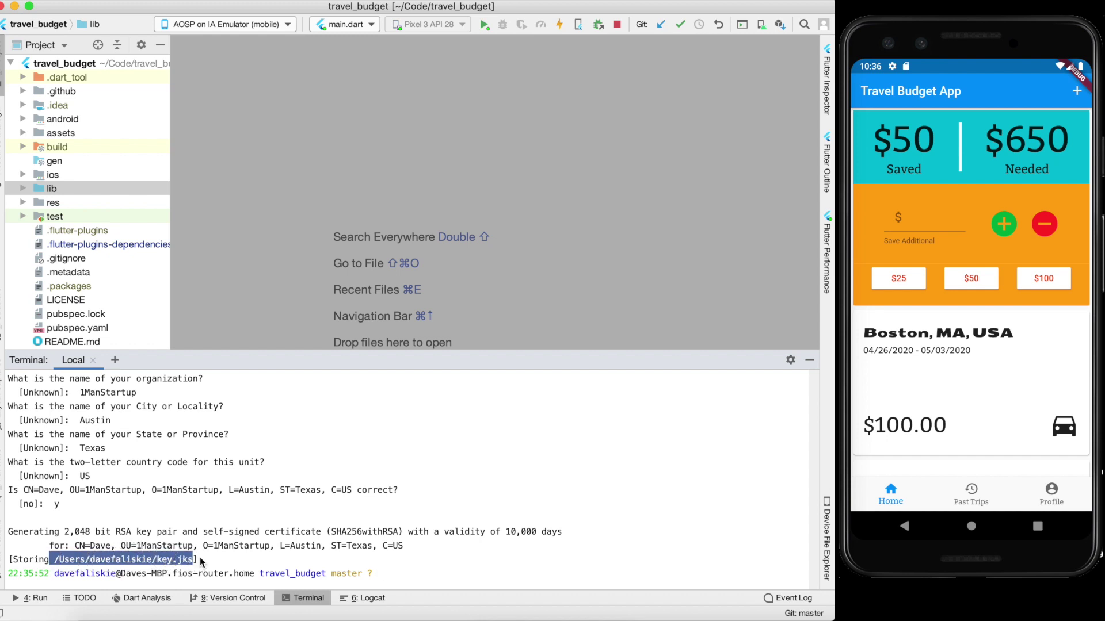
scroll(154, 563, "up", 3)
scroll(153, 563, "up", 1)
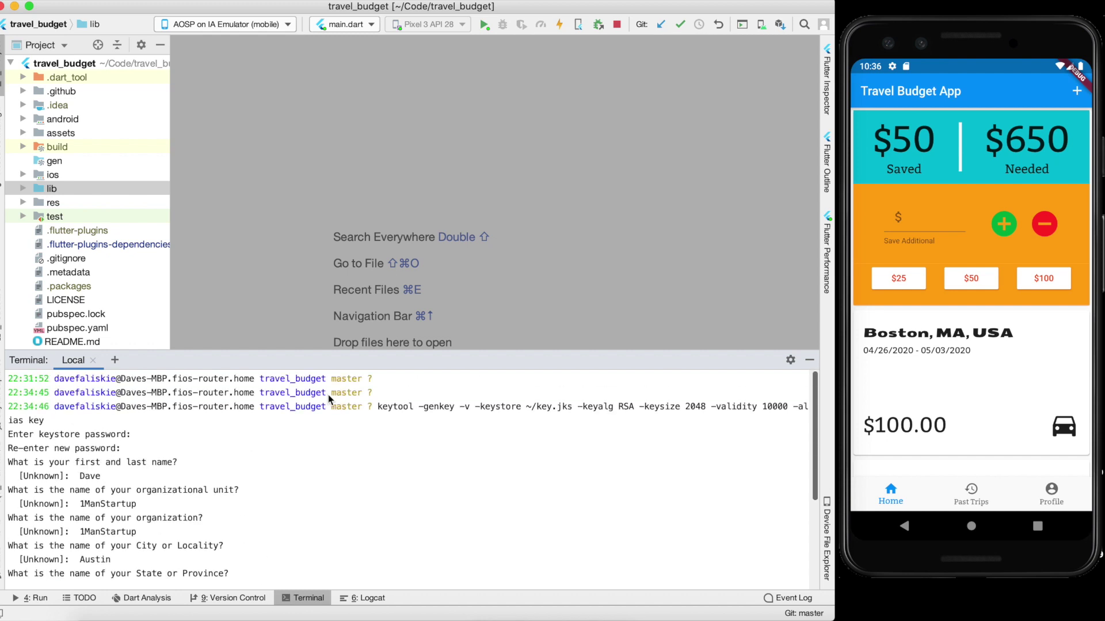
left_click_drag(374, 409, 572, 413)
left_click(547, 410)
- Create a new empty file named key.properties under the project's android folder
left_click(526, 408)
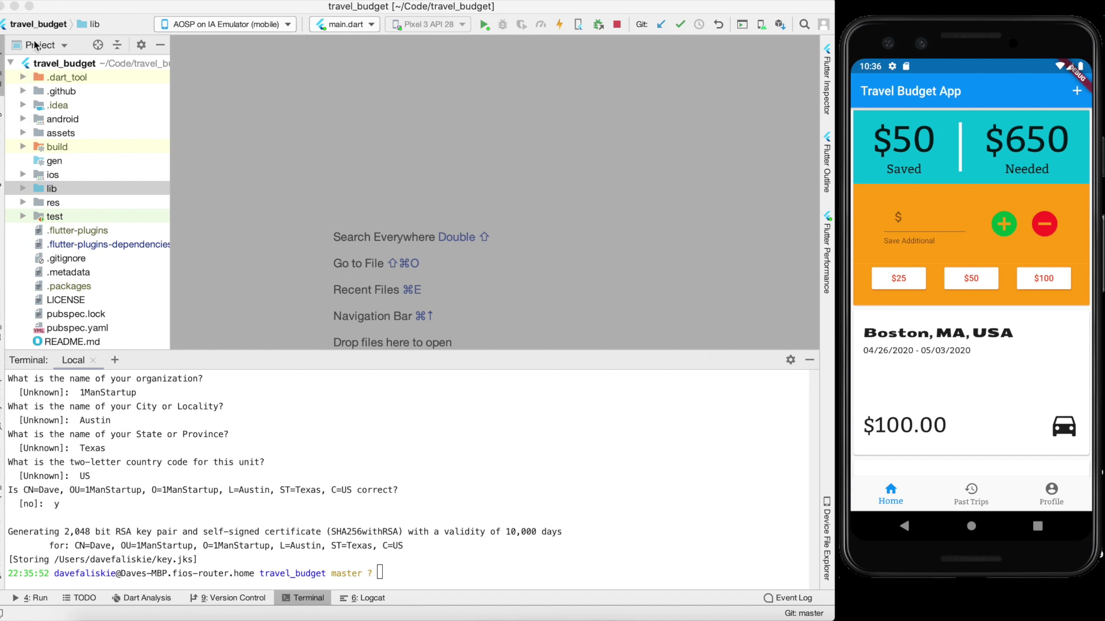
left_click(23, 119)
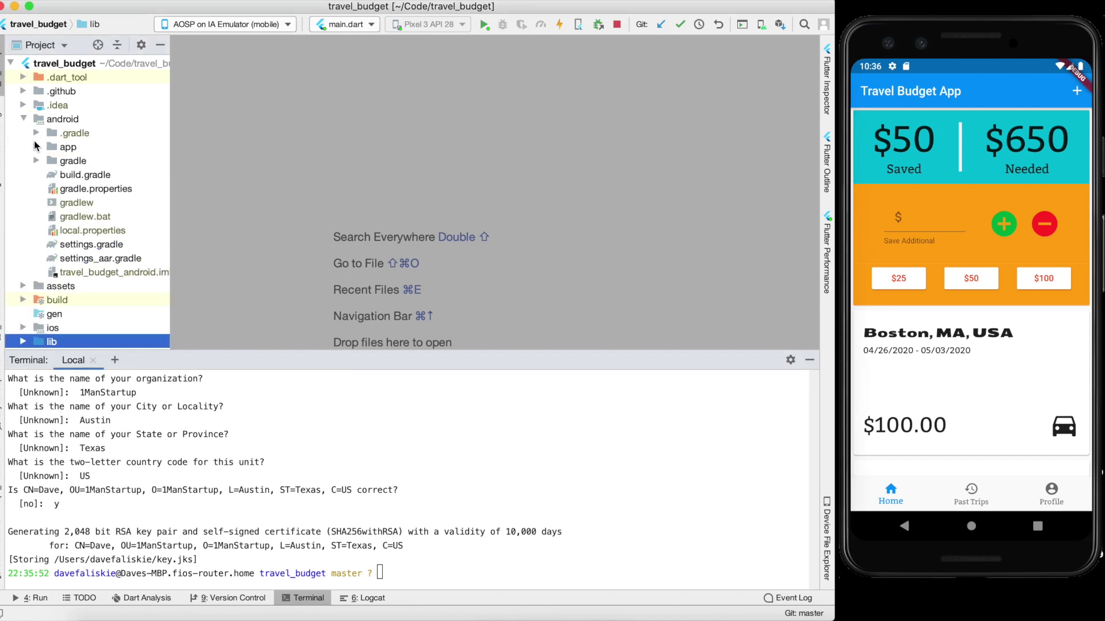
right_click(64, 120)
mouse_move(231, 126)
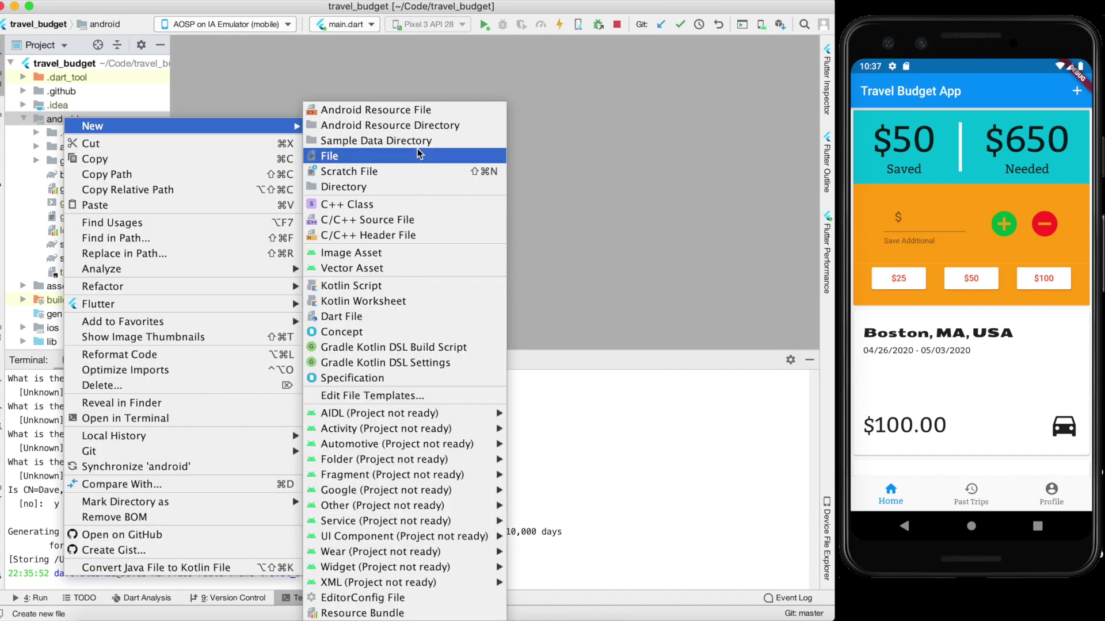
left_click(419, 154)
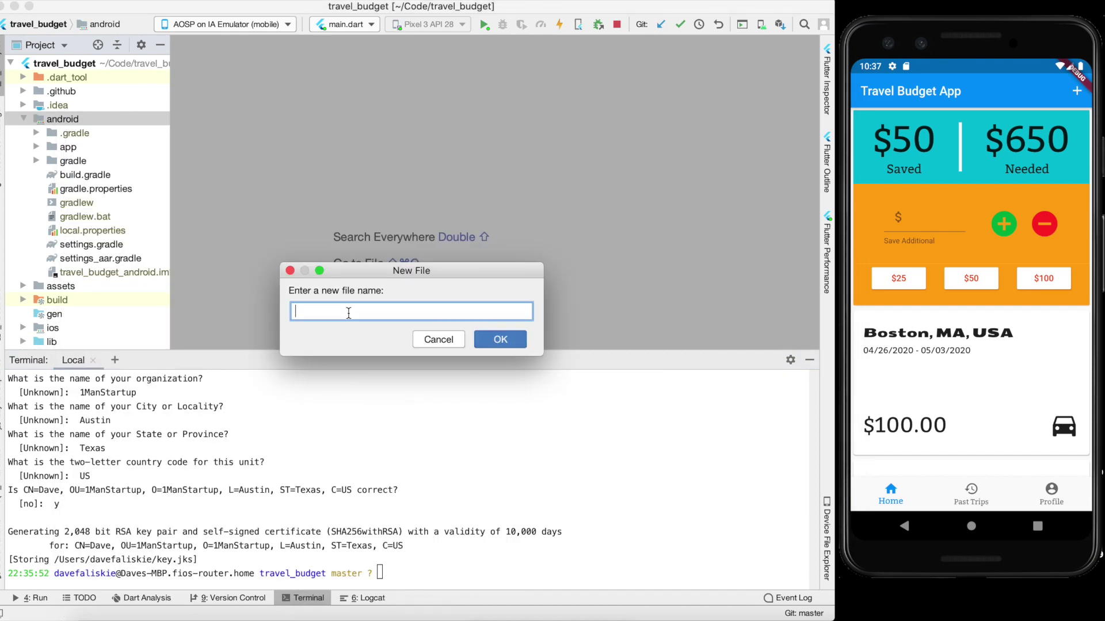
type("key.properties")
key("Return")
scroll(117, 228, "down", 8)
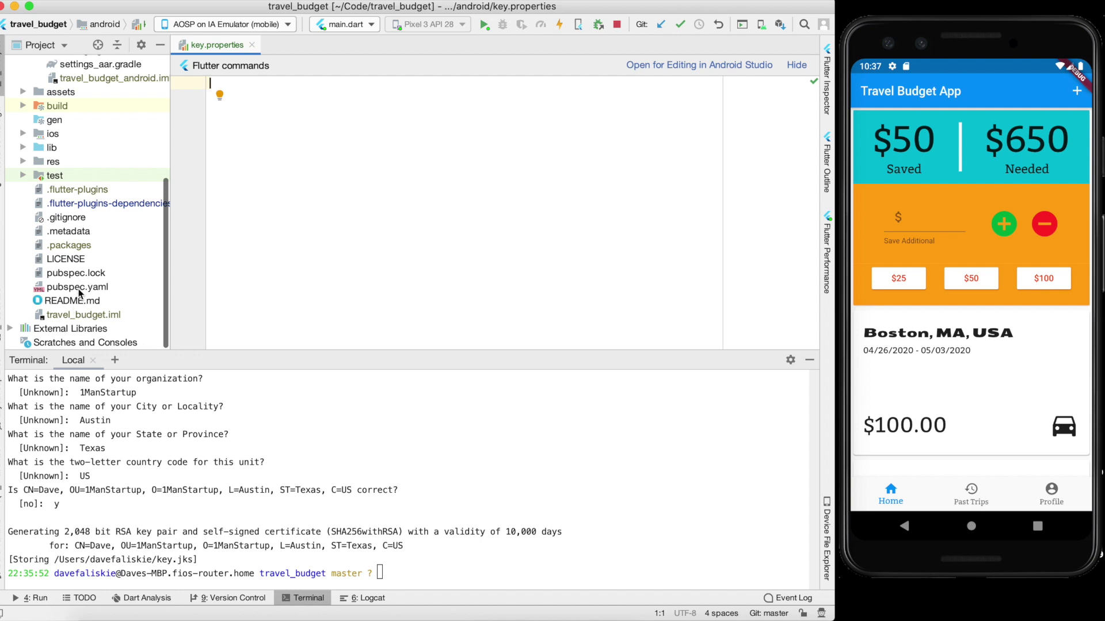
- Add a **/android/key.properties line after line 37 of .gitignore and close it
double_click(68, 218)
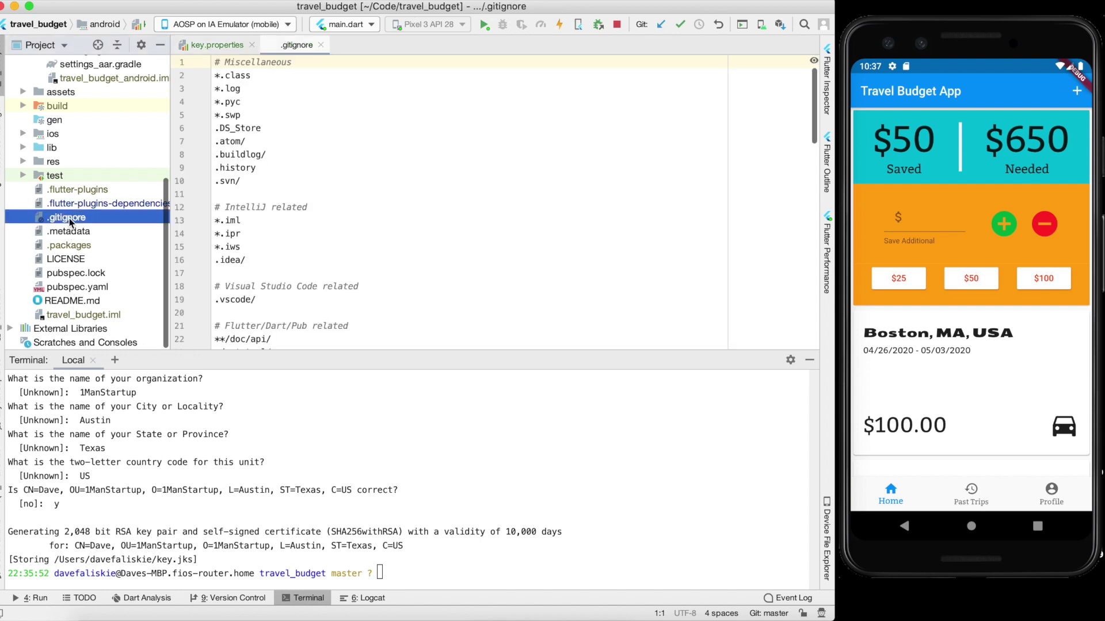
scroll(281, 235, "down", 10)
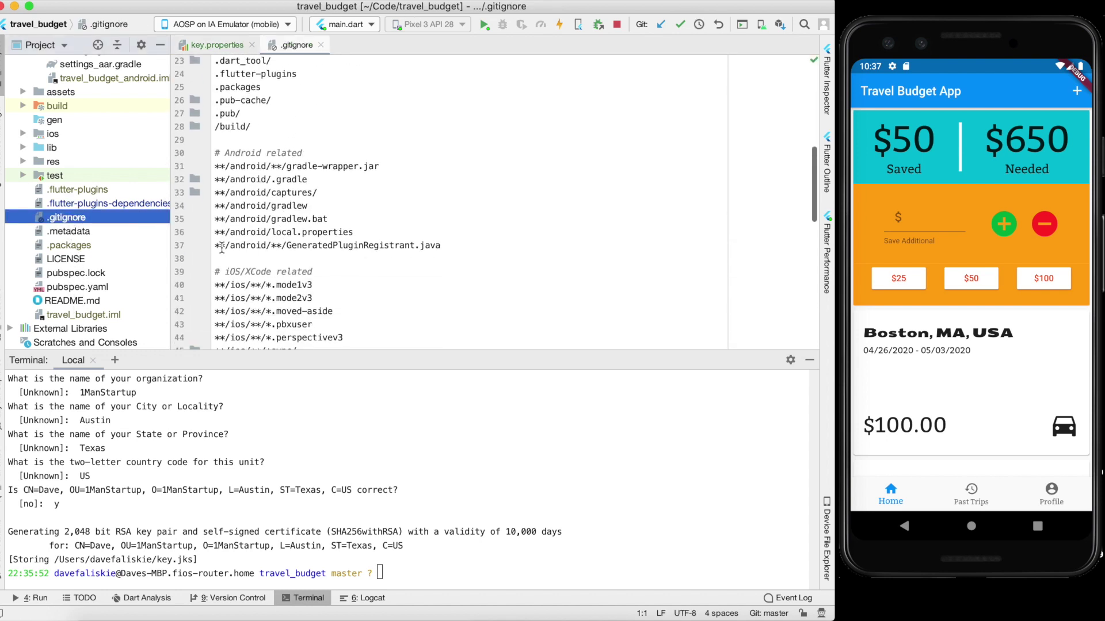
left_click_drag(218, 247, 272, 247)
key("ctrl+c")
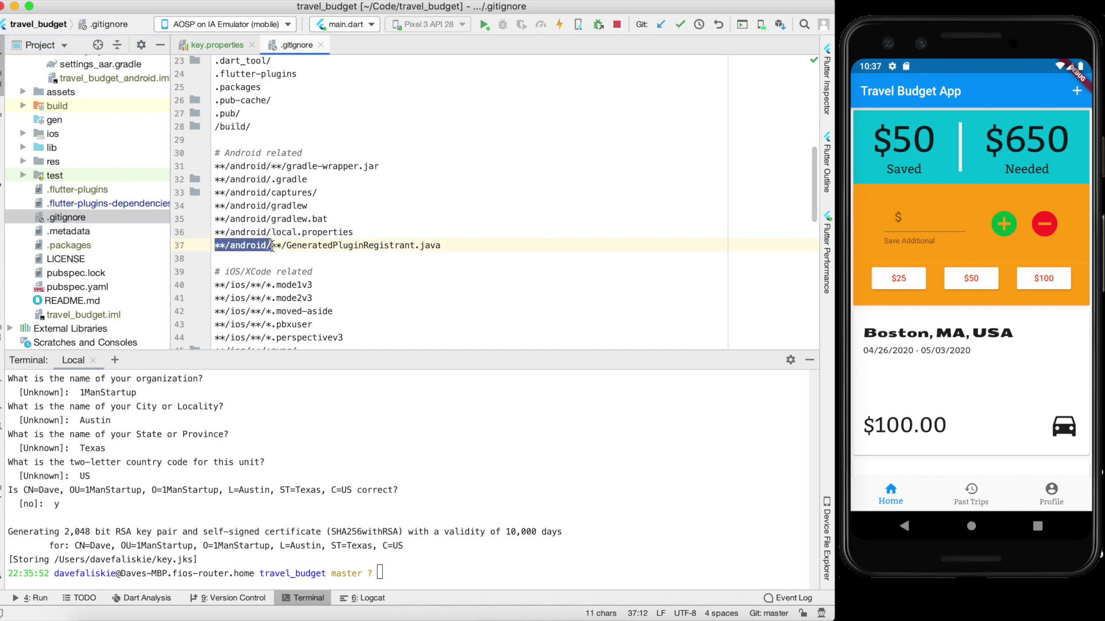
left_click(478, 247)
key("Return")
key("ctrl+v")
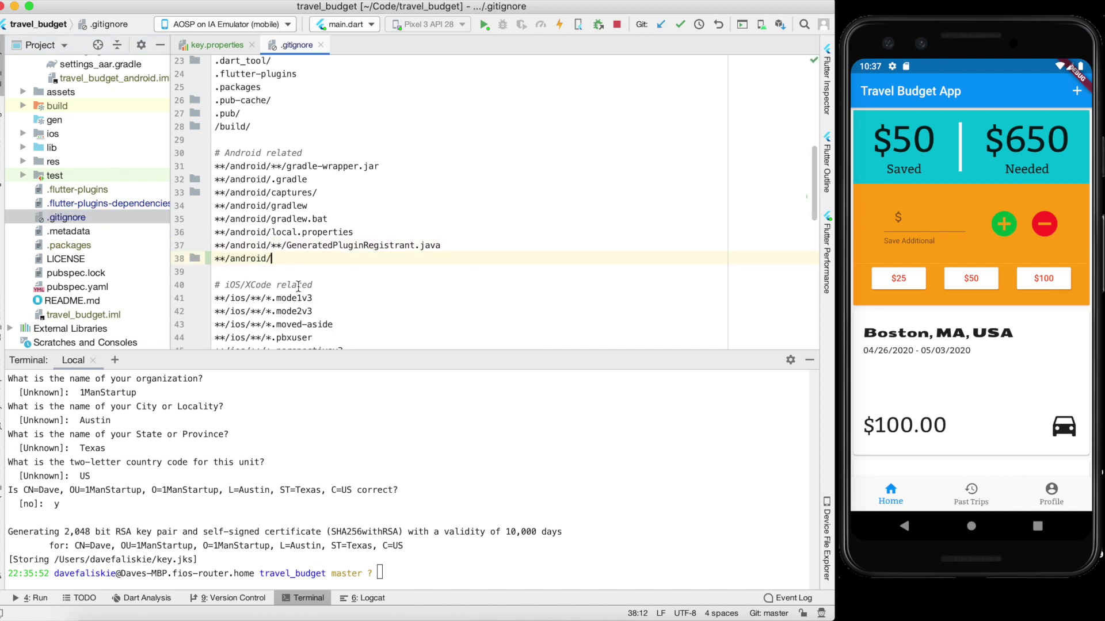
scroll(298, 286, "up", 3)
scroll(85, 230, "up", 5)
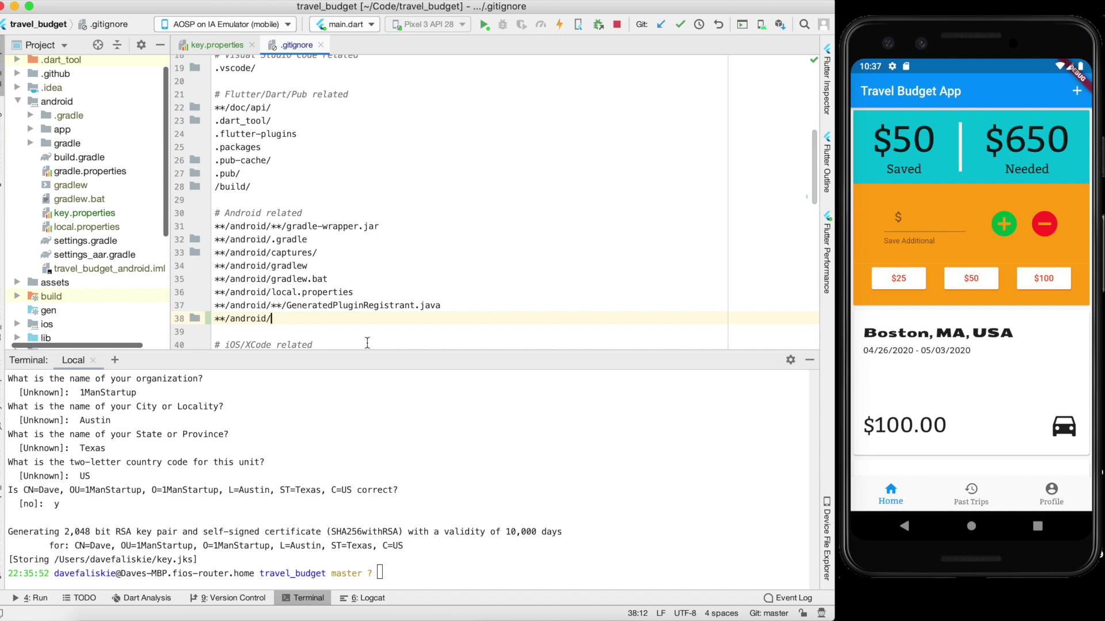
type("key.properties")
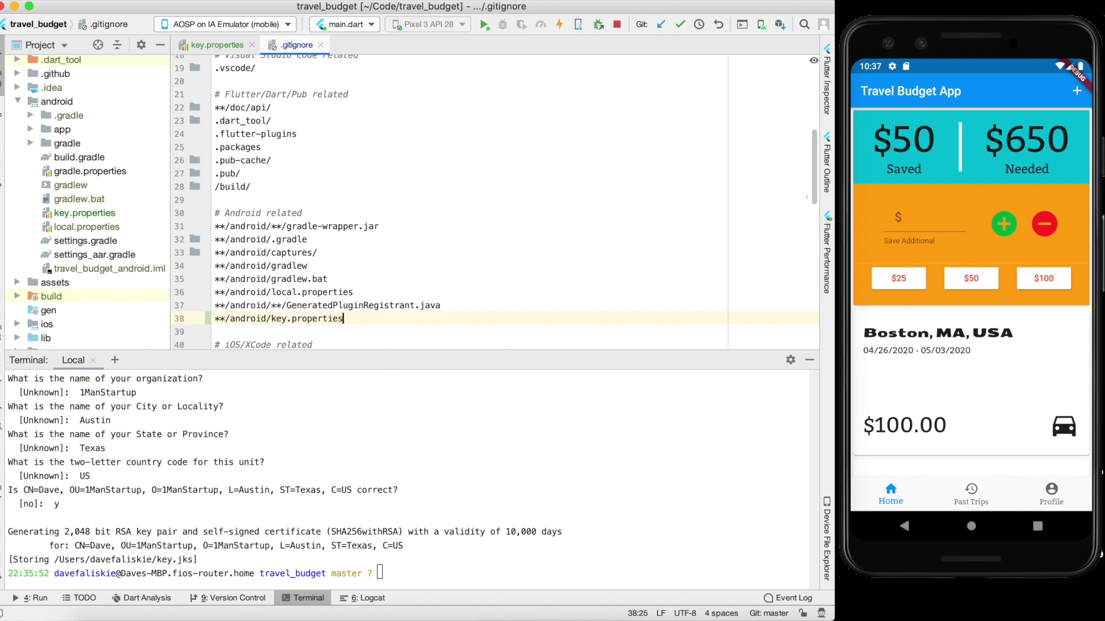
key("super+w")
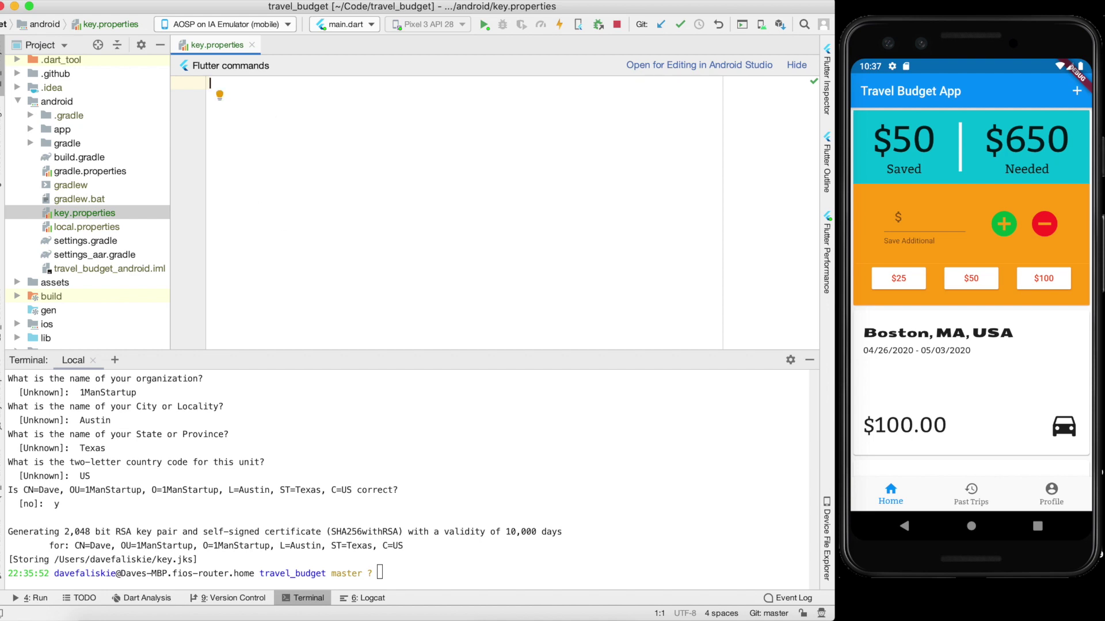
- Paste the four signing property lines and set storePassword and keyPassword to the keystore password
left_click(412, 360)
left_click(321, 212)
key("super+v")
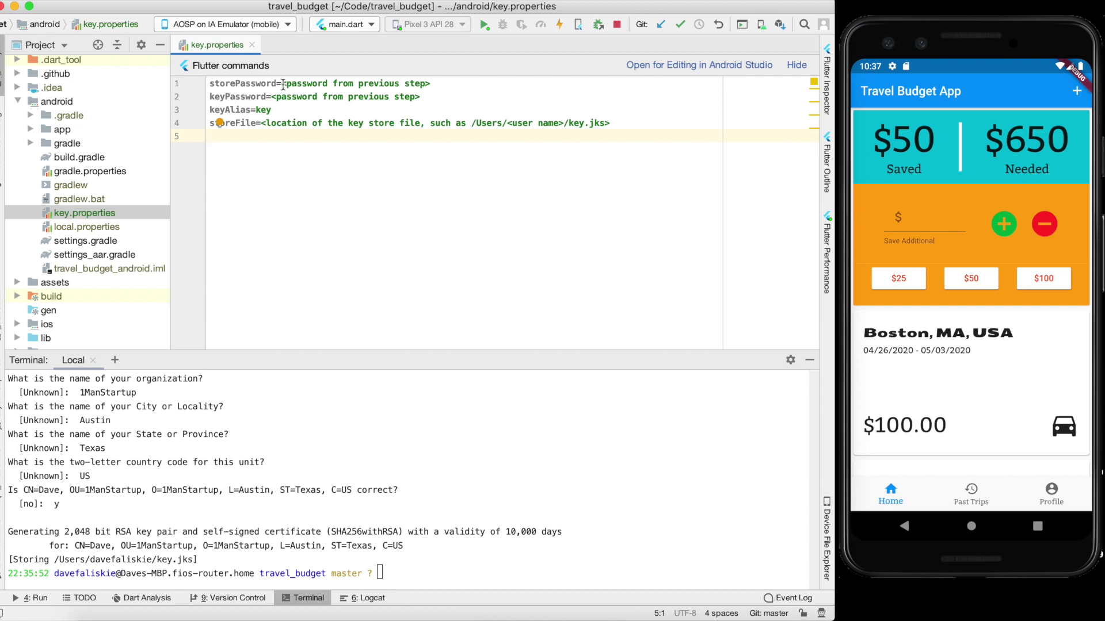
left_click_drag(283, 84, 431, 84)
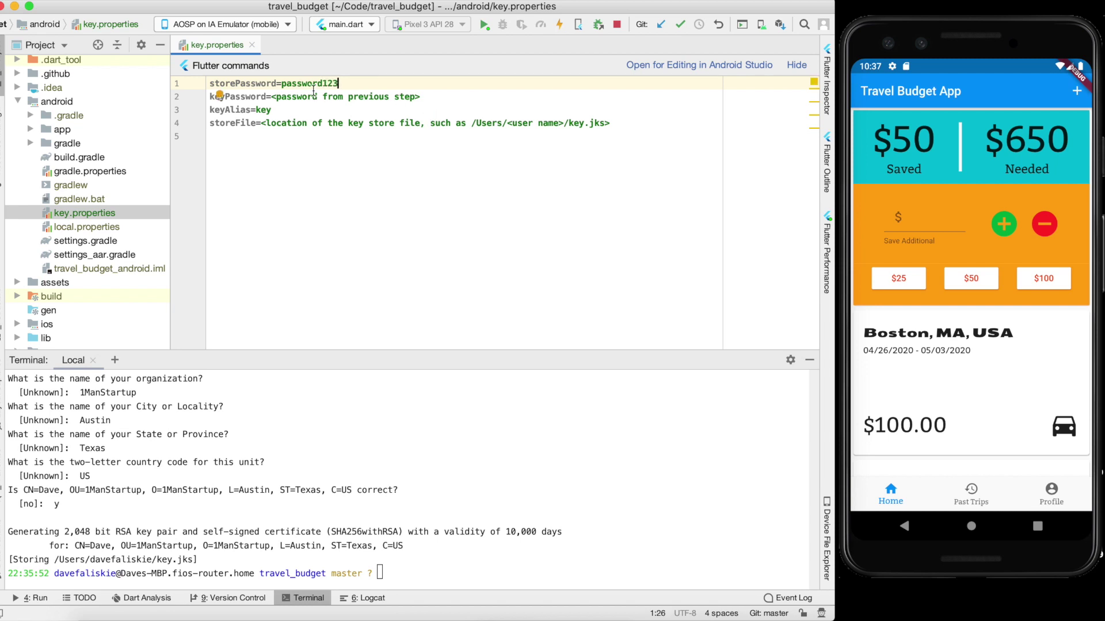
double_click(311, 84)
key("super+c")
left_click_drag(271, 96, 420, 96)
key("super+v")
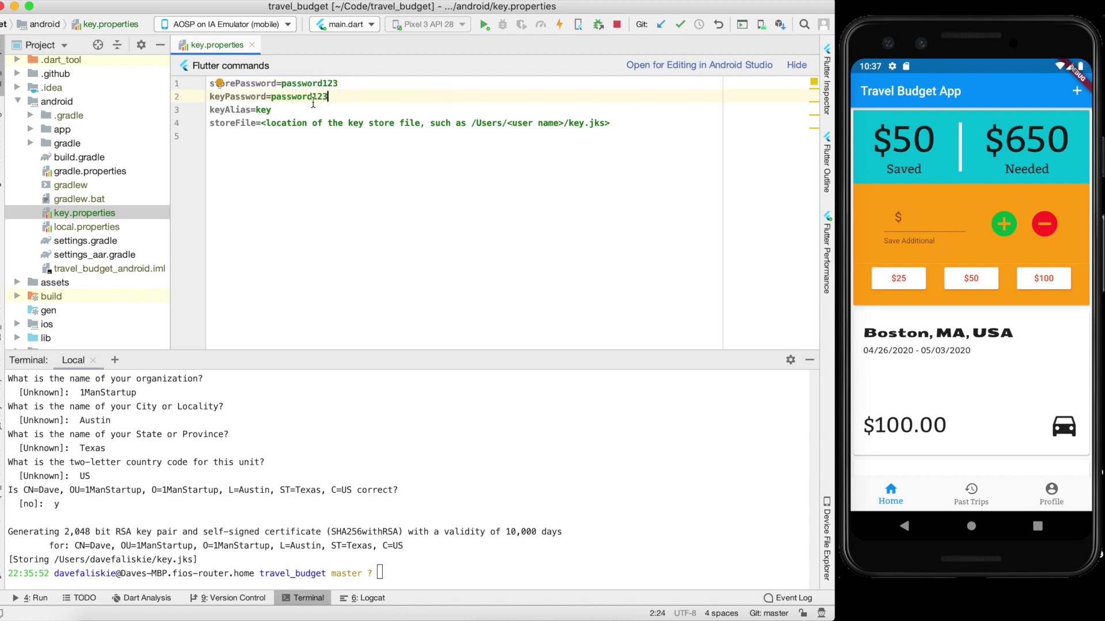
- Check that keyAlias=key matches the alias in the keytool command
double_click(219, 109)
left_click(260, 110)
scroll(294, 504, "up", 5)
left_click_drag(378, 407, 680, 407)
left_click(697, 410)
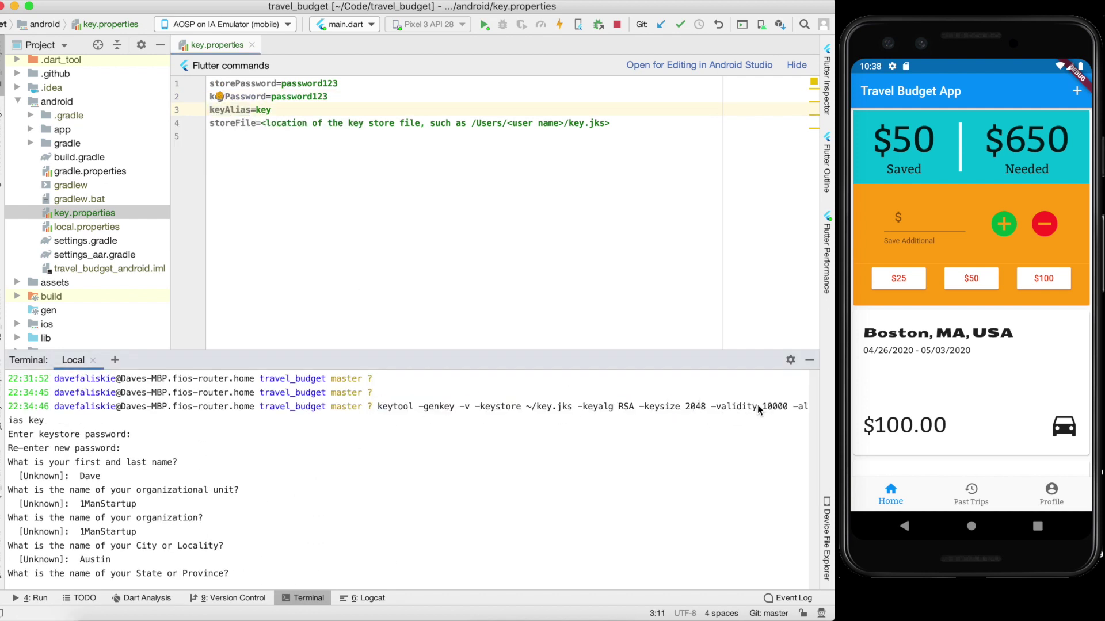
left_click_drag(794, 407, 37, 425)
double_click(36, 420)
double_click(259, 111)
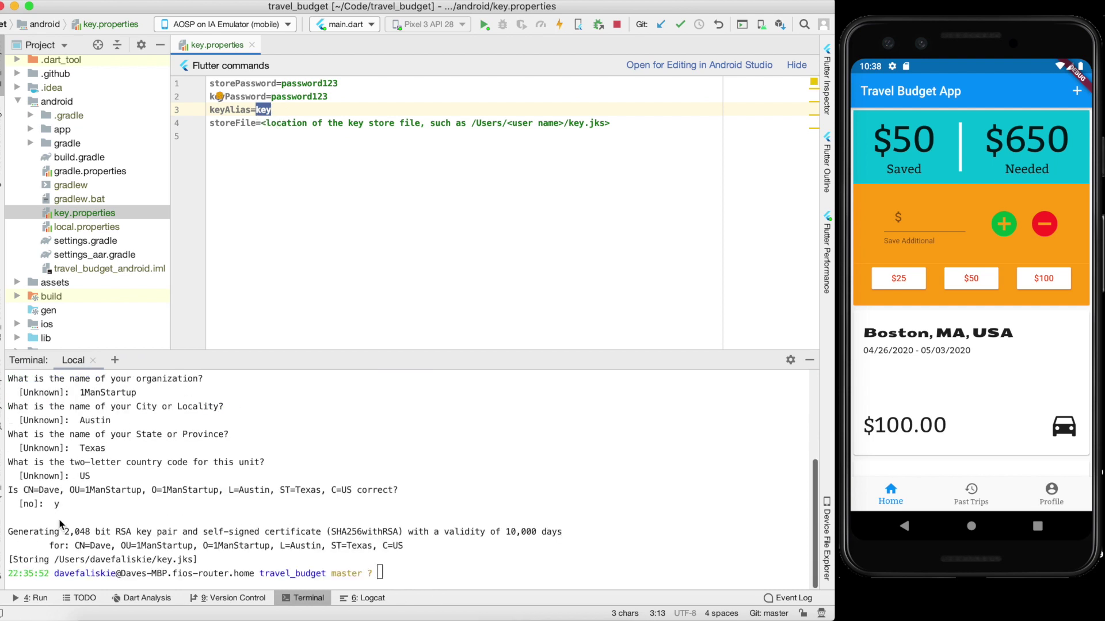
- Set storeFile to the home-folder key.jks path from the terminal, reformat, and save key.properties
left_click_drag(50, 559, 195, 563)
key("super+c")
left_click(257, 136)
left_click_drag(261, 123, 614, 121)
key("super+v")
left_click(443, 177)
key("super+alt+l")
key("super+s")
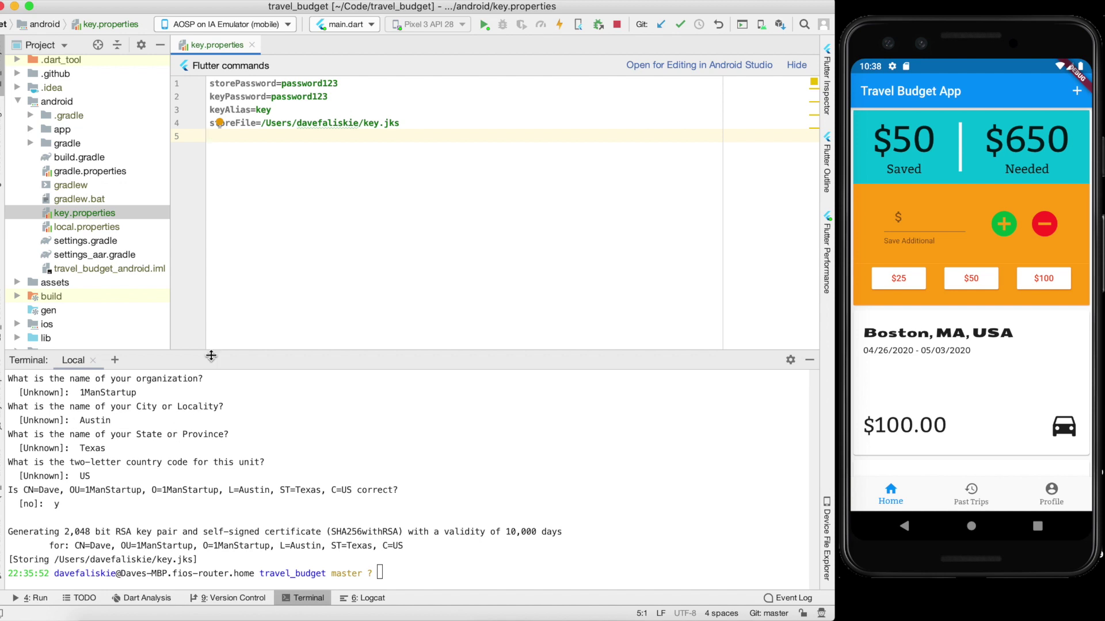
- Open android/app/build.gradle and locate its android block
left_click(30, 129)
left_click(98, 159)
double_click(98, 159)
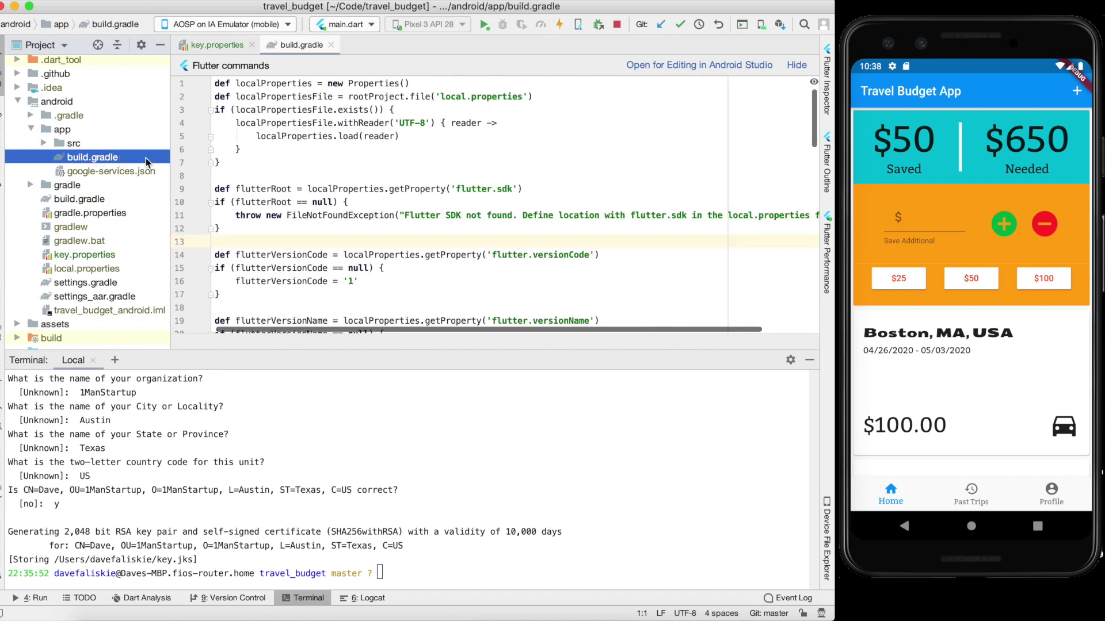
left_click_drag(414, 351, 415, 449)
left_click(241, 46)
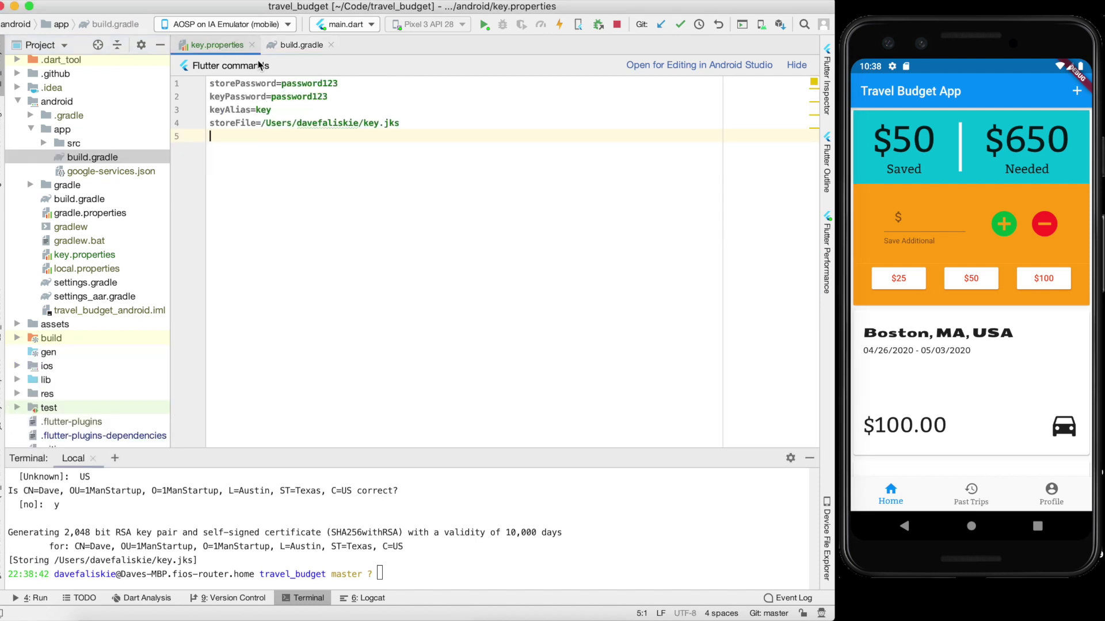
mouse_move(278, 122)
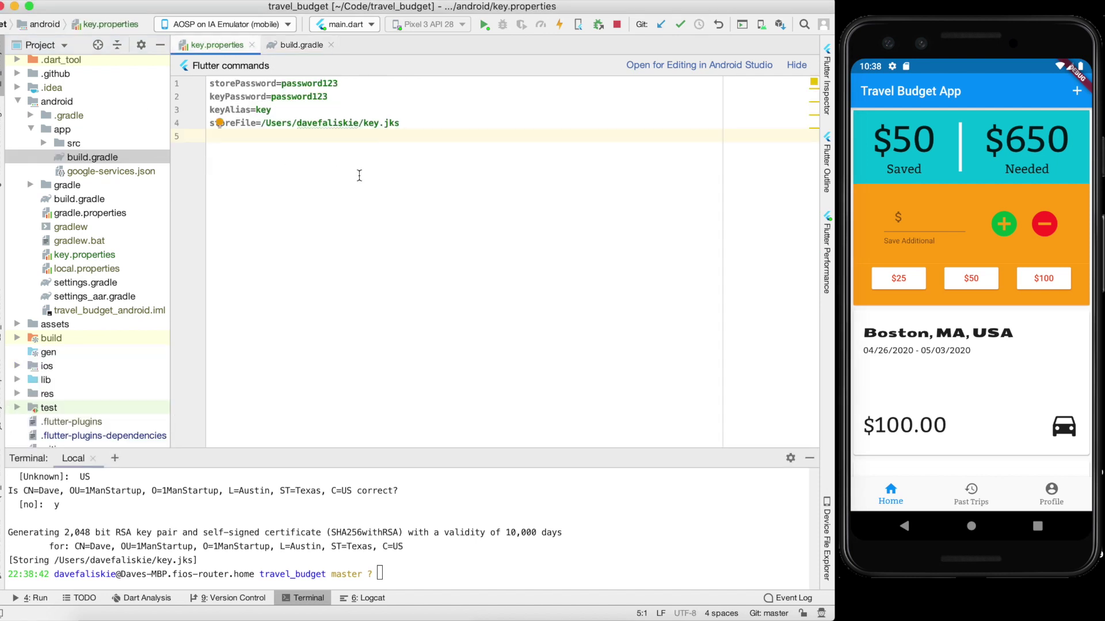
left_click(299, 44)
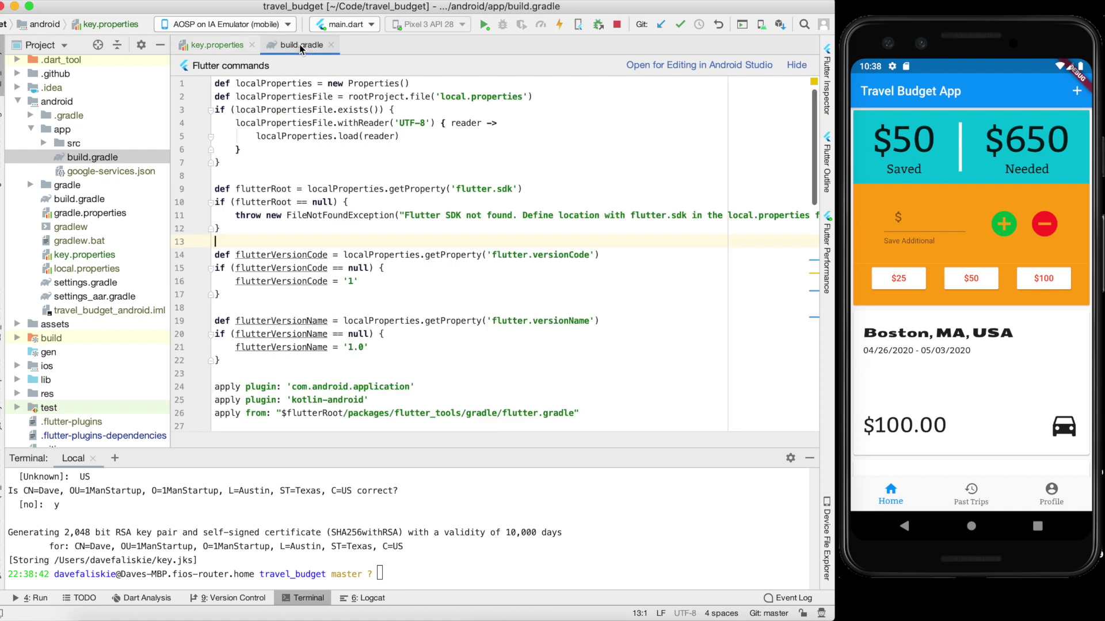
scroll(309, 252, "down", 5)
scroll(309, 252, "down", 1)
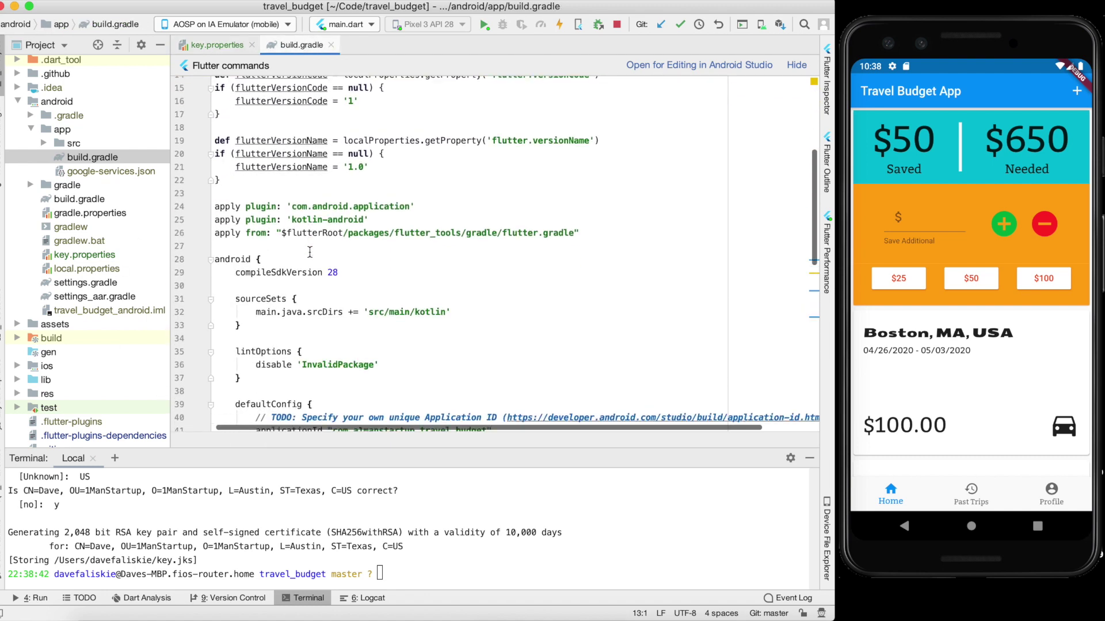
double_click(233, 250)
scroll(244, 254, "up", 1)
- Paste the keystoreProperties loading code on new lines just above 'android {'
key("Up")
key("Return")
key("Return")
left_click(214, 262)
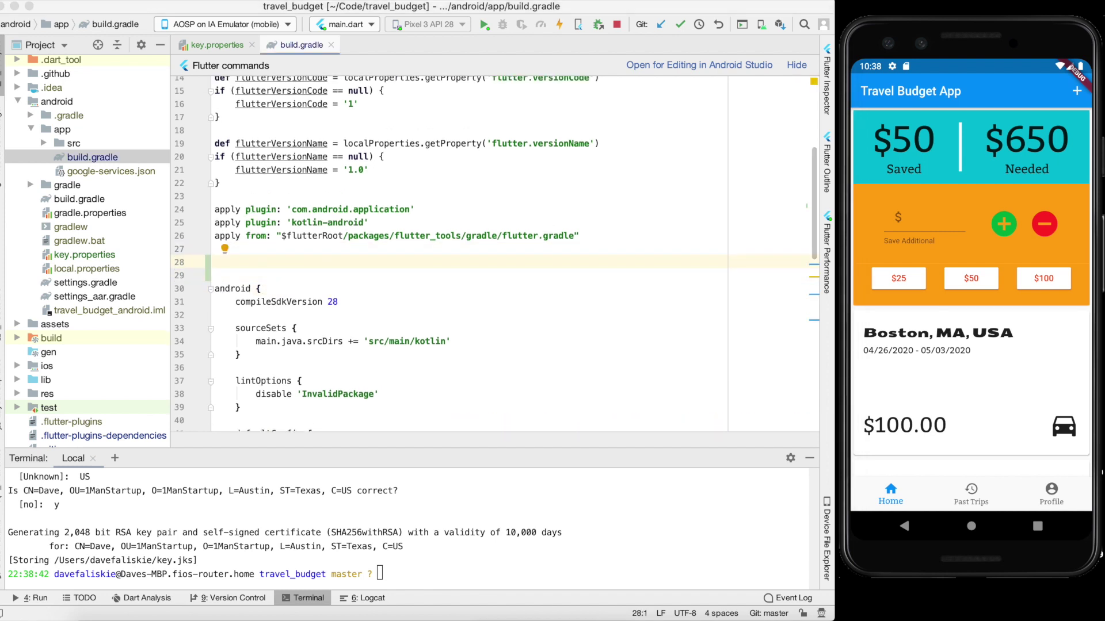
left_click(248, 262)
type("def keystoreProperties = new Properties() def keystorePropertiesFile = rootProject.file('key.properties') if (keystorePropertiesFile.exists()) {     keystoreProperties.load(new FileInputStream(keystorePropertiesFile)) }")
double_click(265, 262)
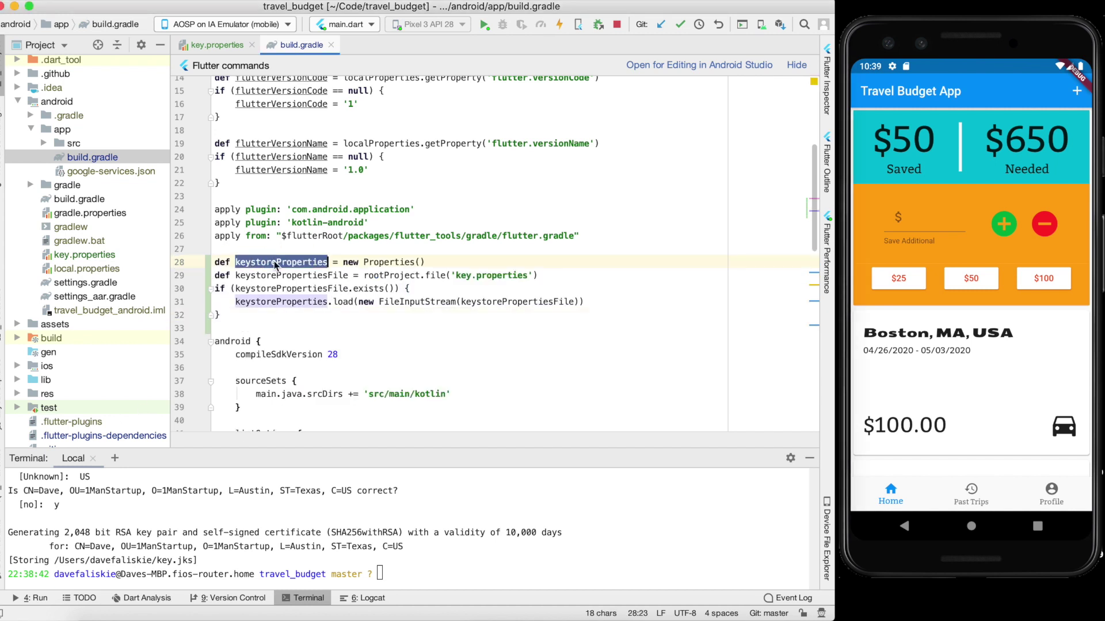
left_click(365, 262)
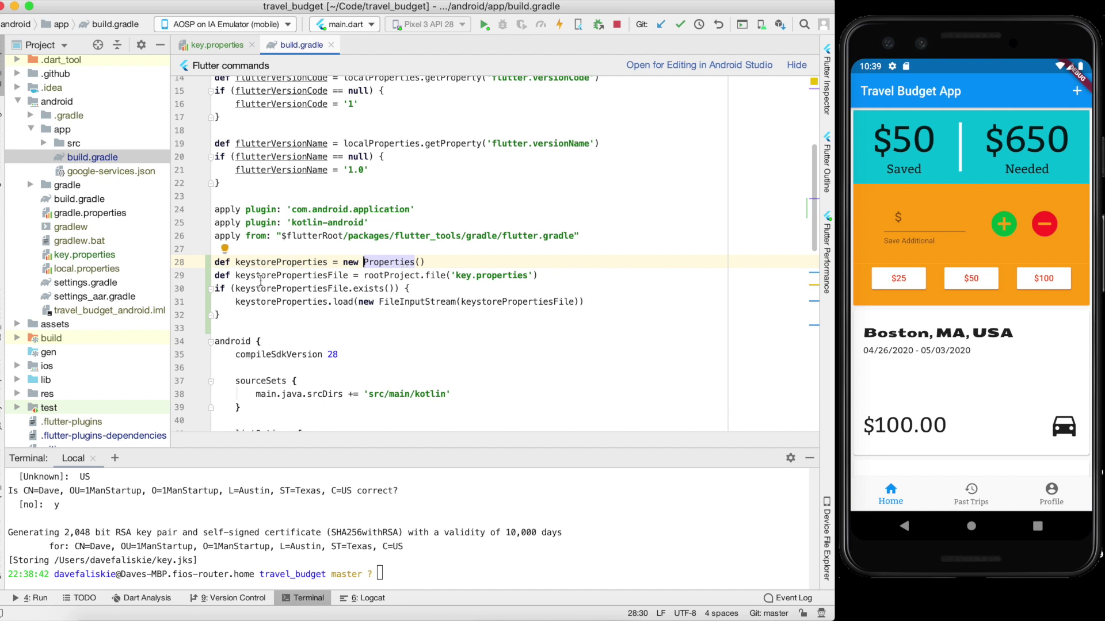
- Confirm the code loads rootProject.file('key.properties'), the file just filled in
left_click(455, 275)
left_click_drag(456, 275, 527, 275)
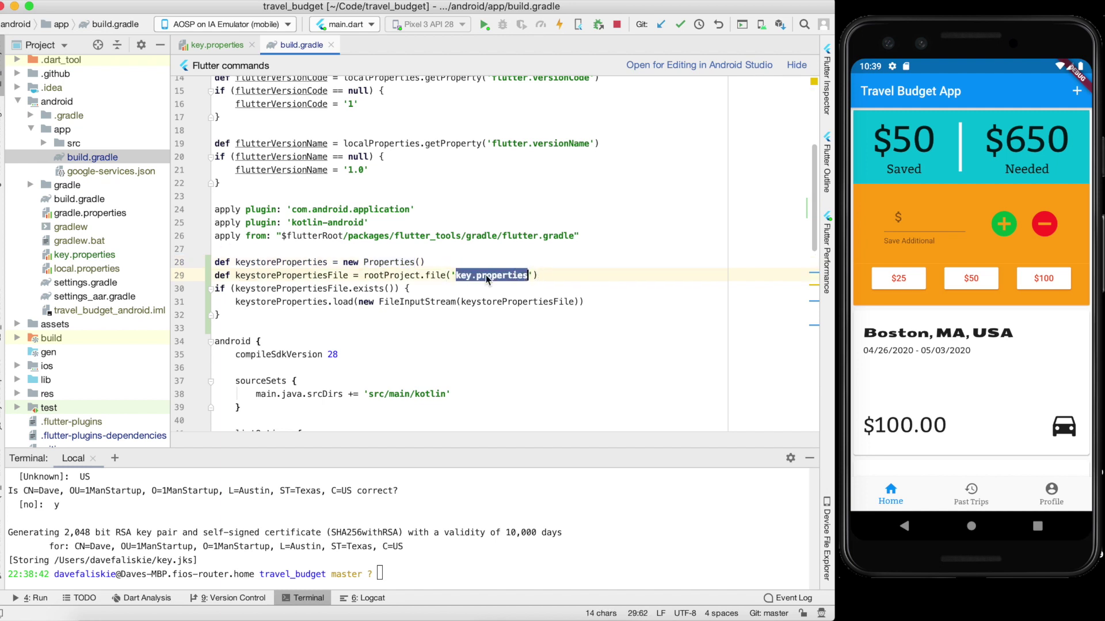
left_click(213, 45)
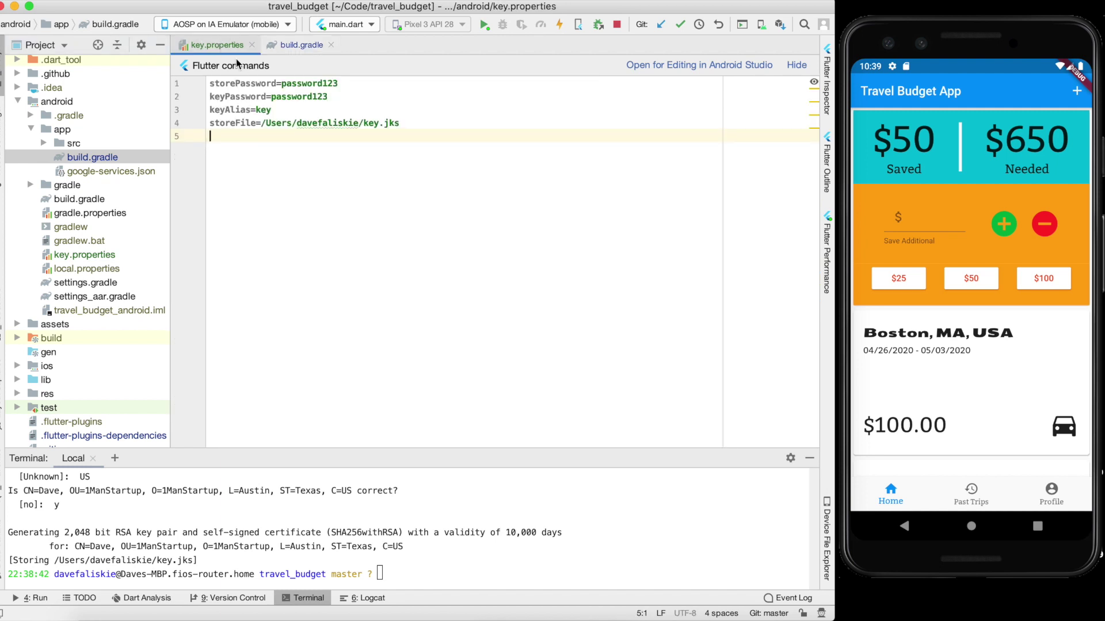
left_click(296, 45)
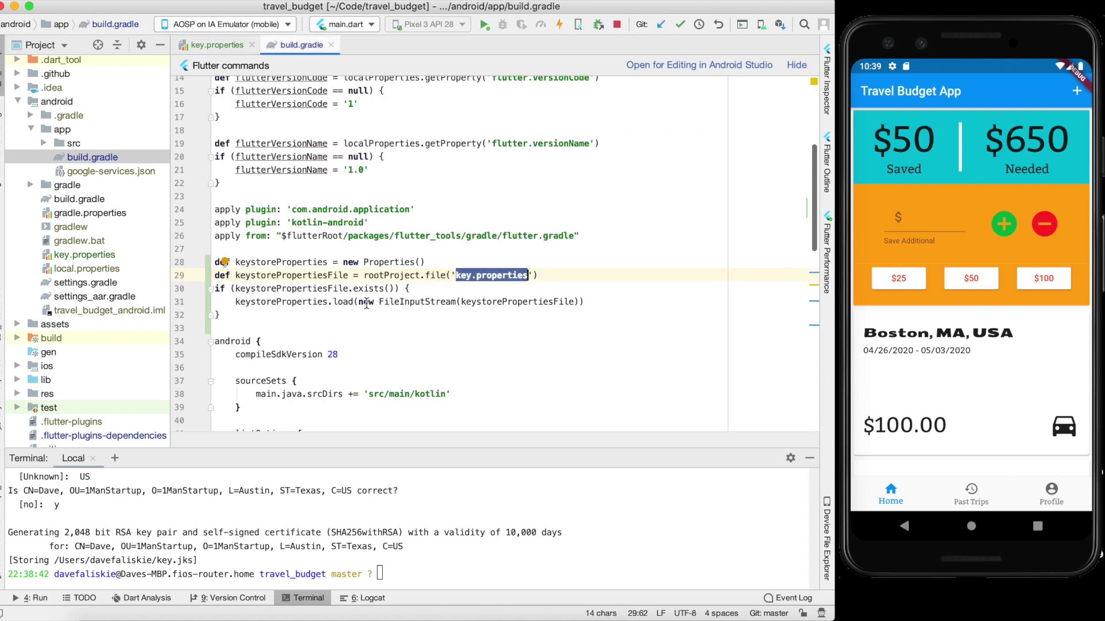
scroll(645, 283, "down", 2)
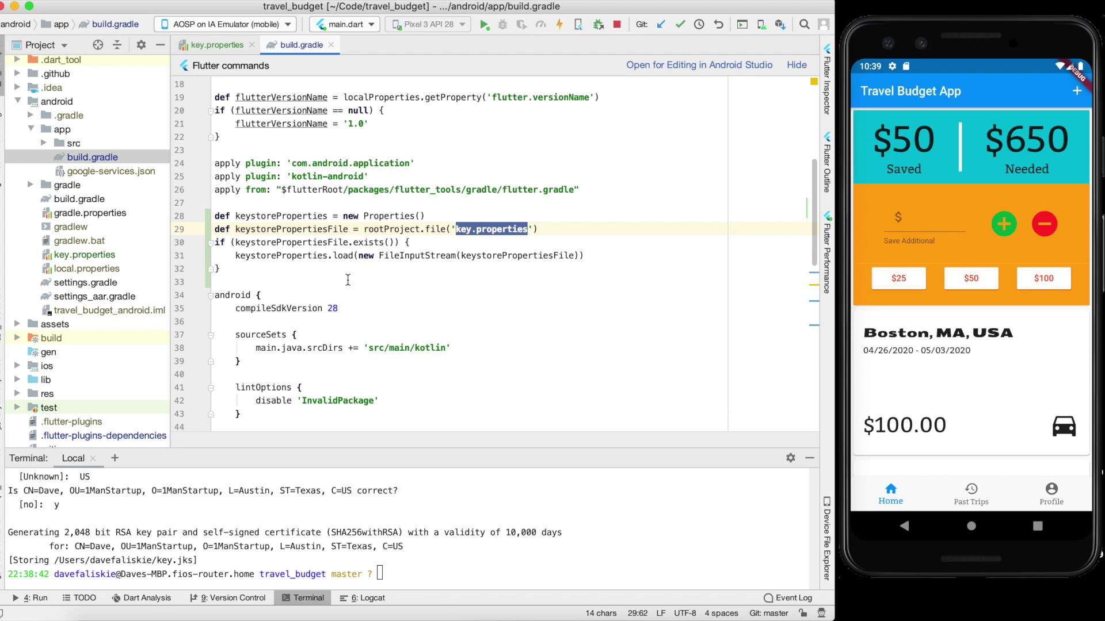
scroll(364, 265, "down", 9)
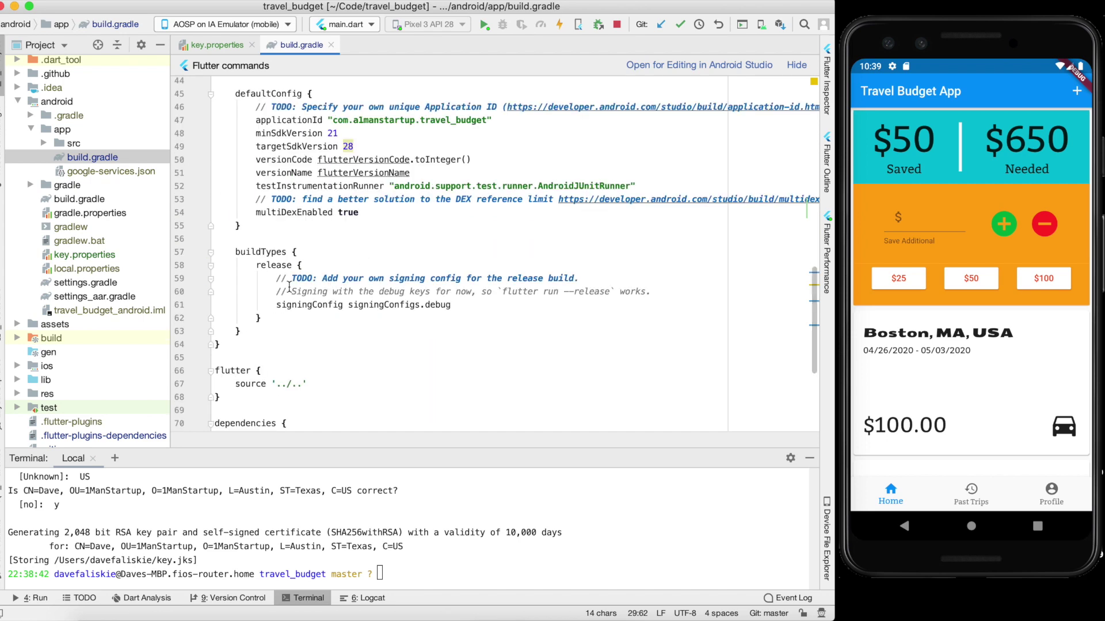
- Delete the signing TODO comments and change signingConfigs.debug to signingConfigs.release
left_click(324, 280)
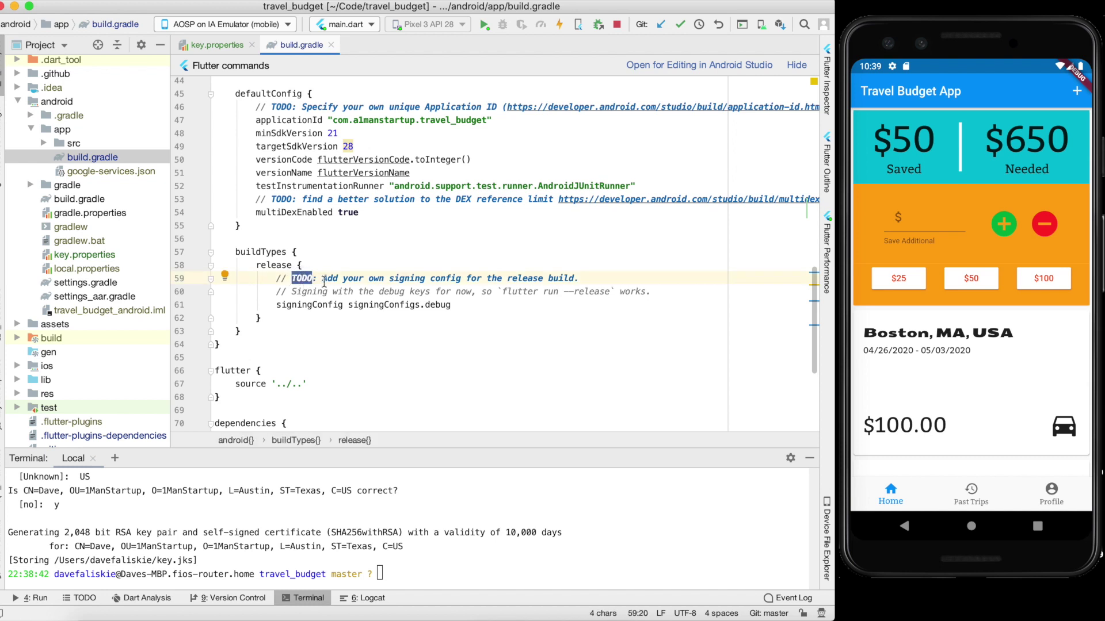
left_click_drag(324, 280, 118, 285)
left_click(655, 286)
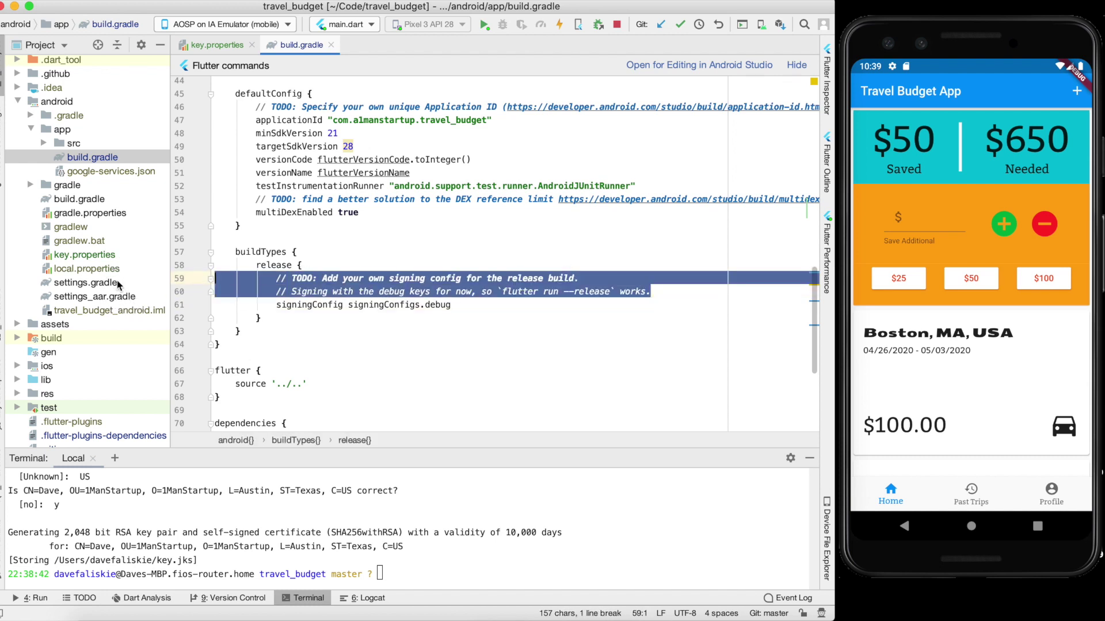
key("BackSpace")
key("BackSpace")
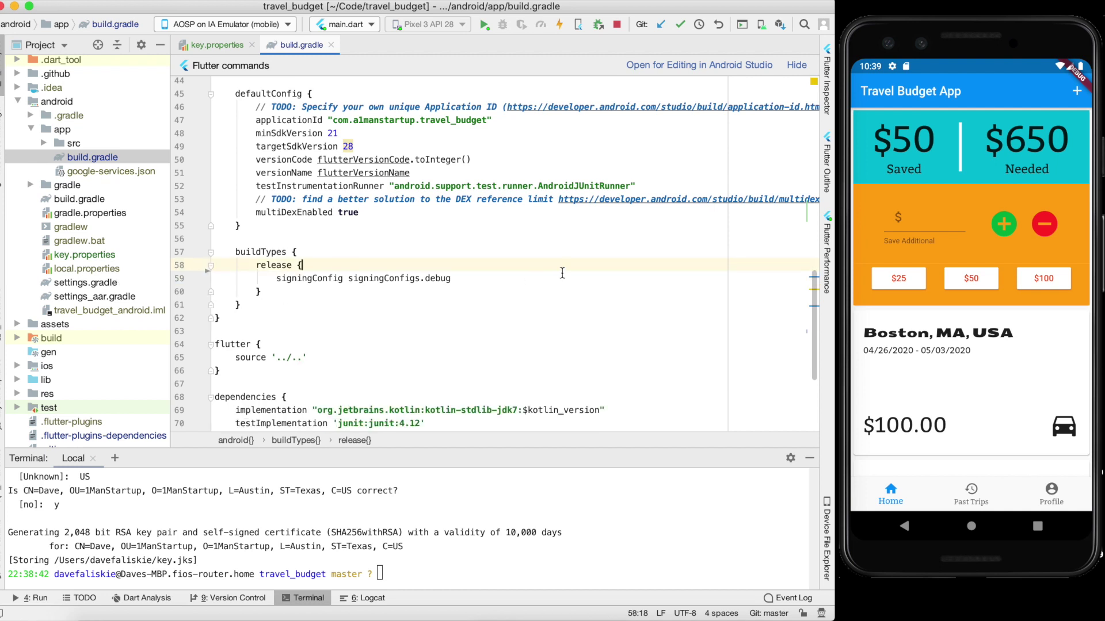
double_click(443, 278)
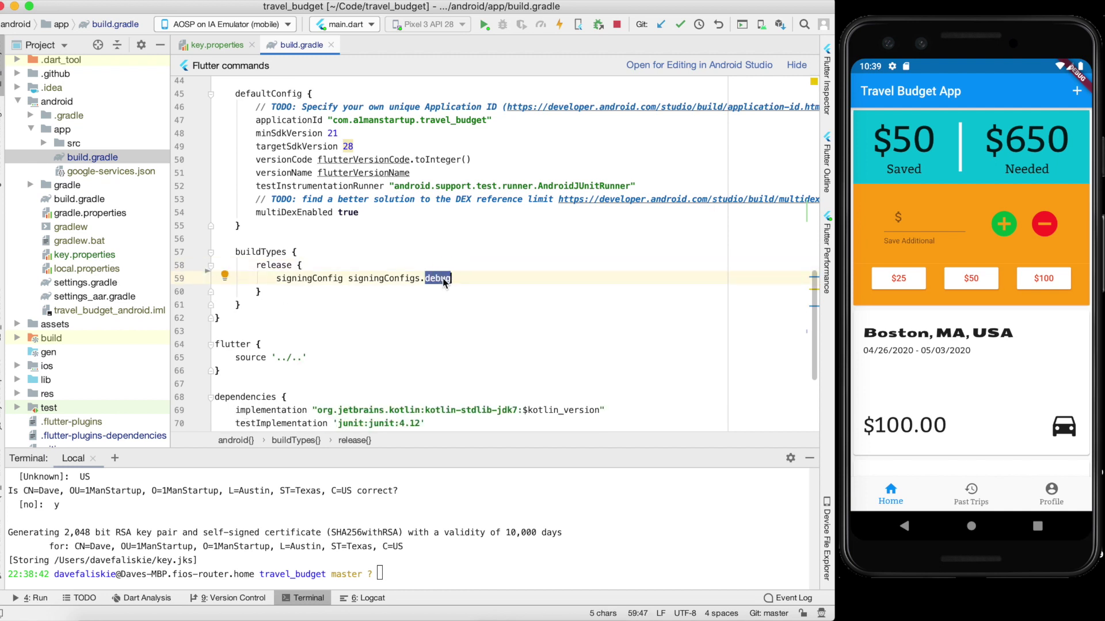
type("release")
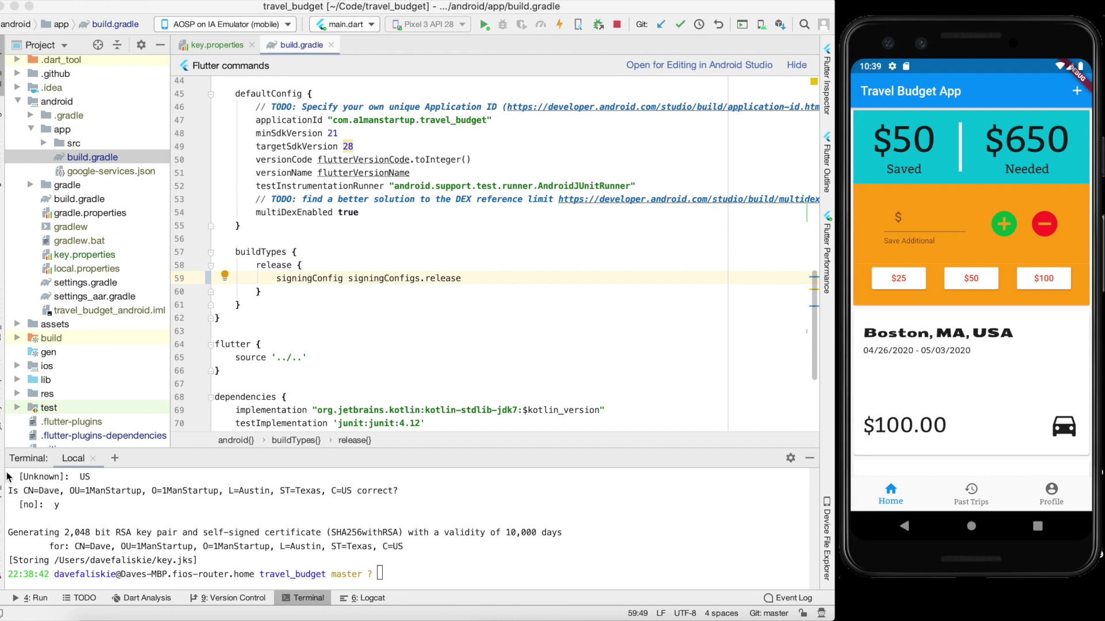
- Paste a signingConfigs { release { … } } block using keystoreProperties above buildTypes
left_click(253, 239)
key("Return")
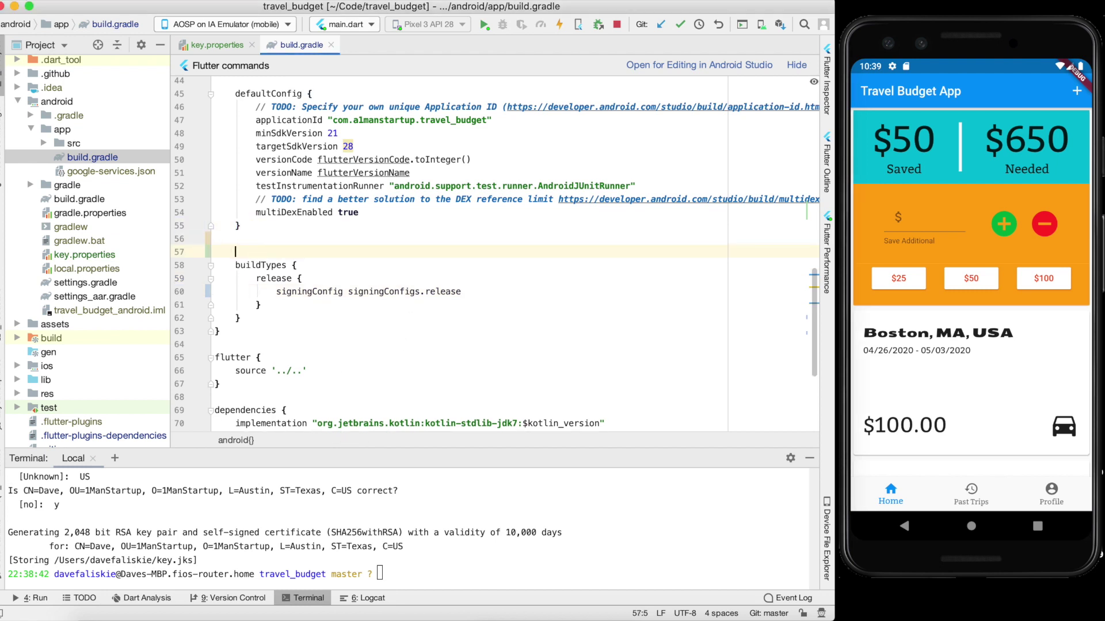
key("ctrl+v")
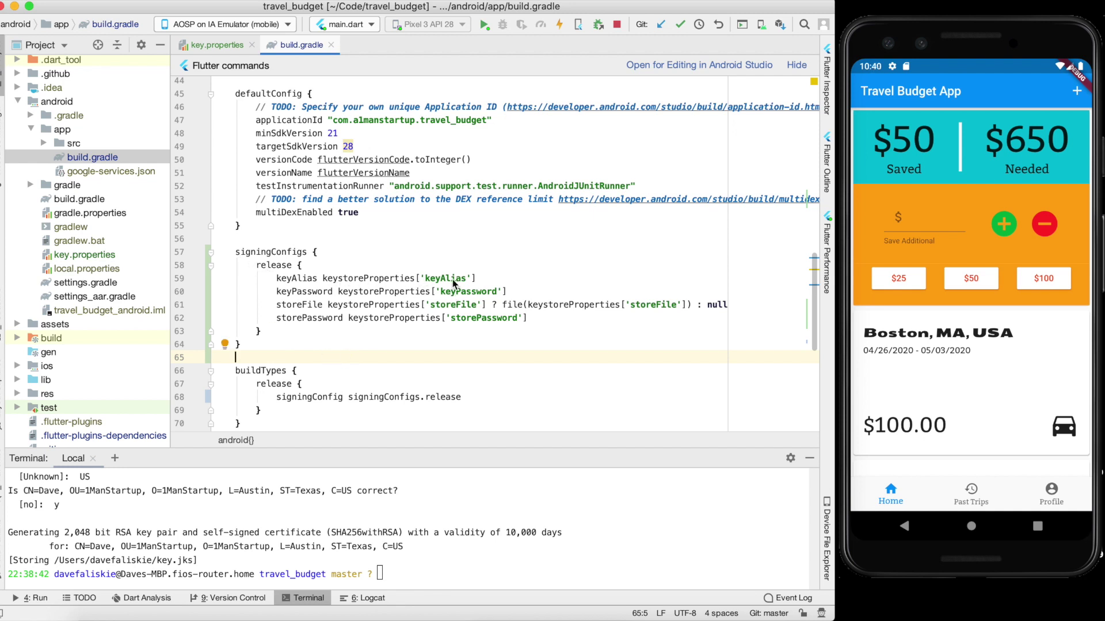
double_click(368, 279)
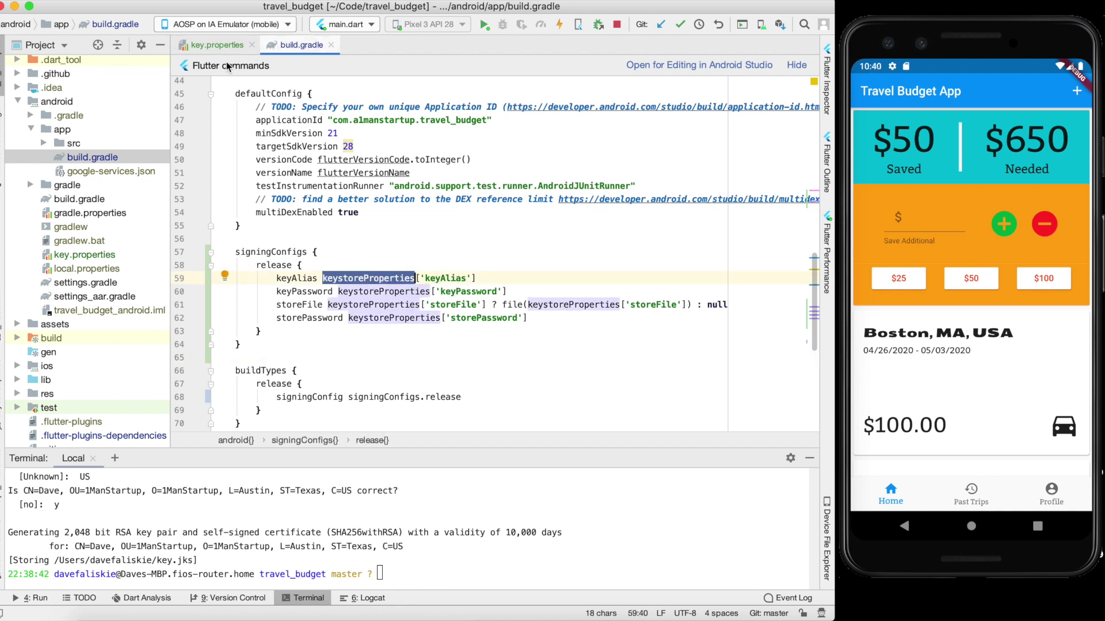
scroll(439, 283, "up", 3)
scroll(439, 284, "up", 3)
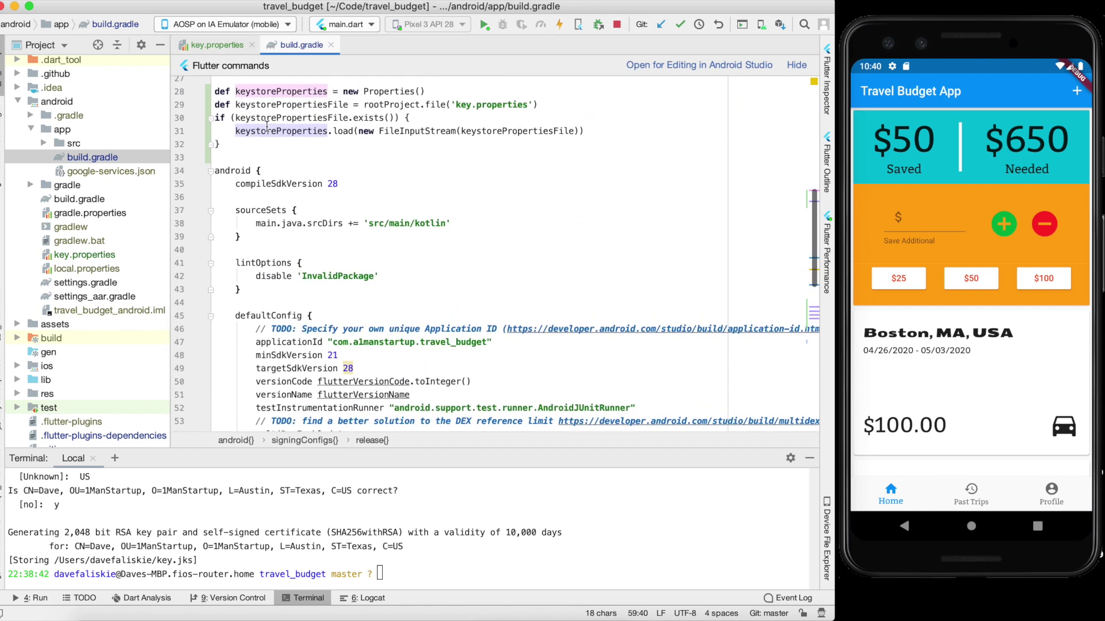
scroll(267, 126, "up", 1)
scroll(276, 127, "down", 9)
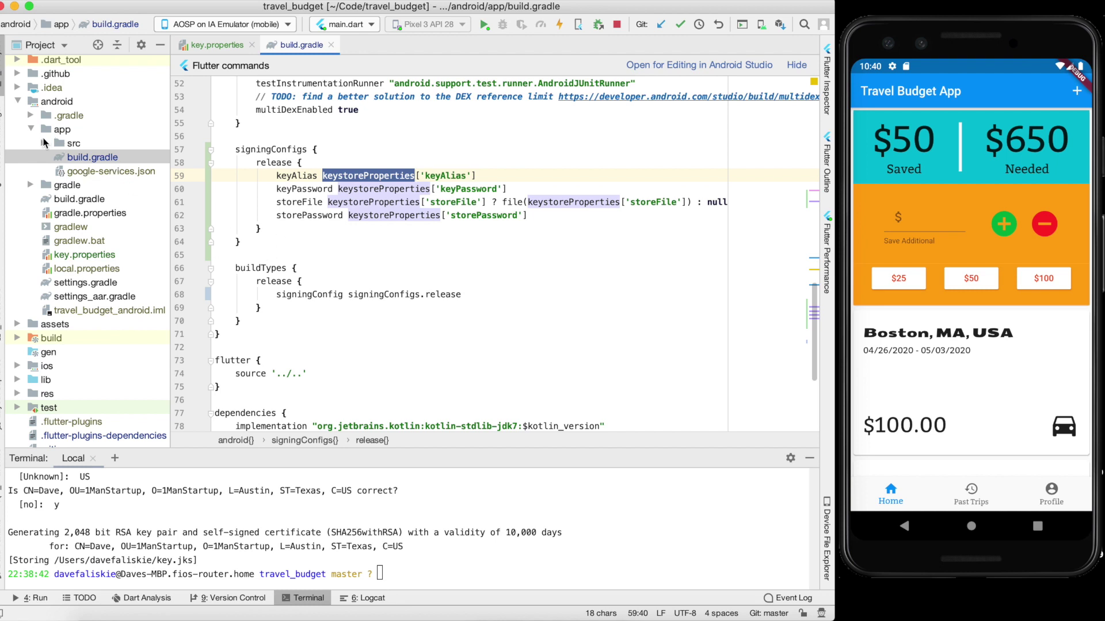
left_click(44, 143)
- Open src/main/AndroidManifest.xml, check the Travel Treasury android:label, and add a line after </application>
left_click(57, 172)
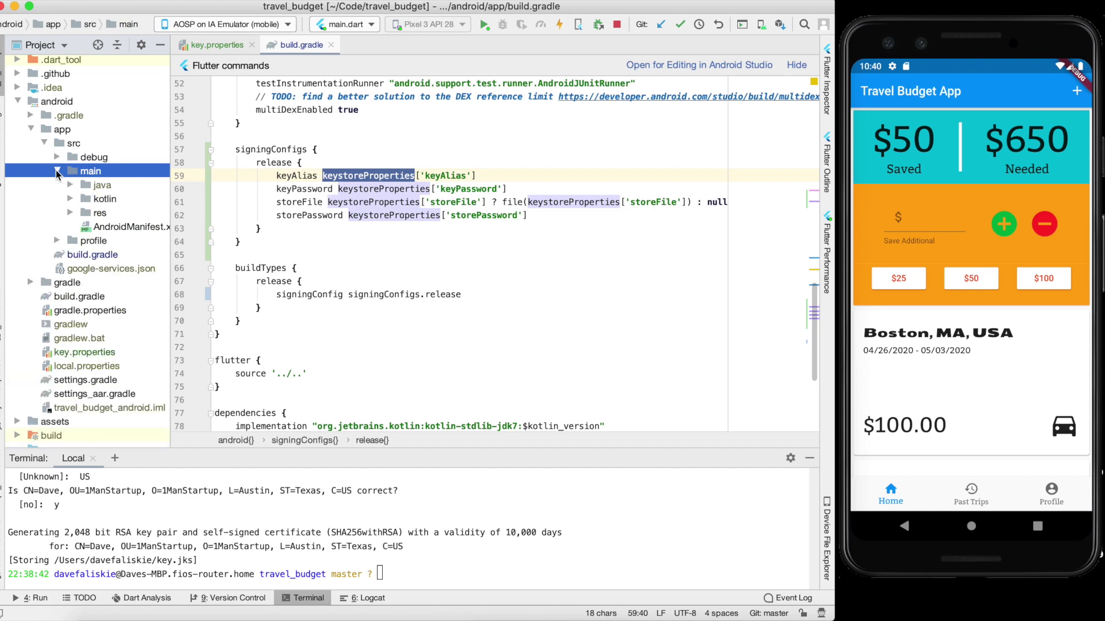
double_click(111, 230)
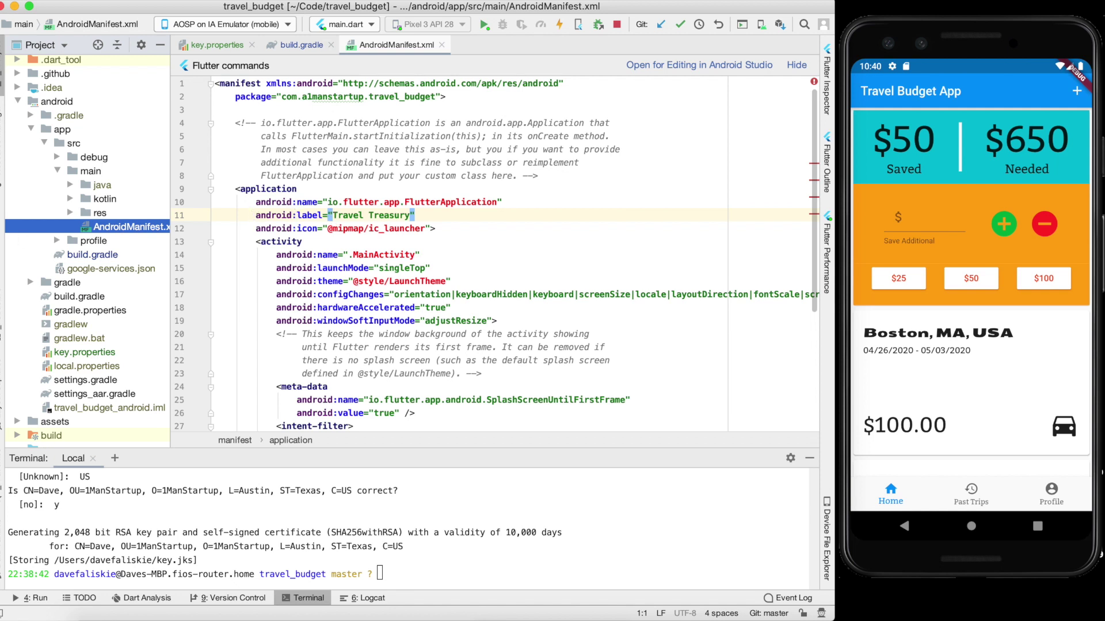
scroll(323, 220, "down", 1)
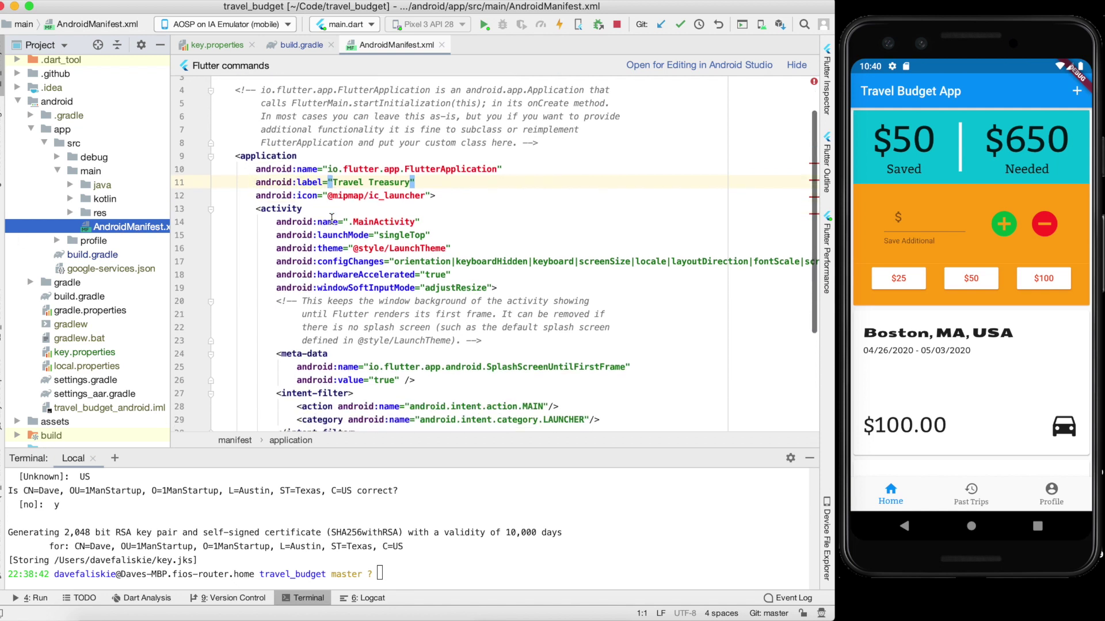
triple_click(346, 182)
left_click(386, 183)
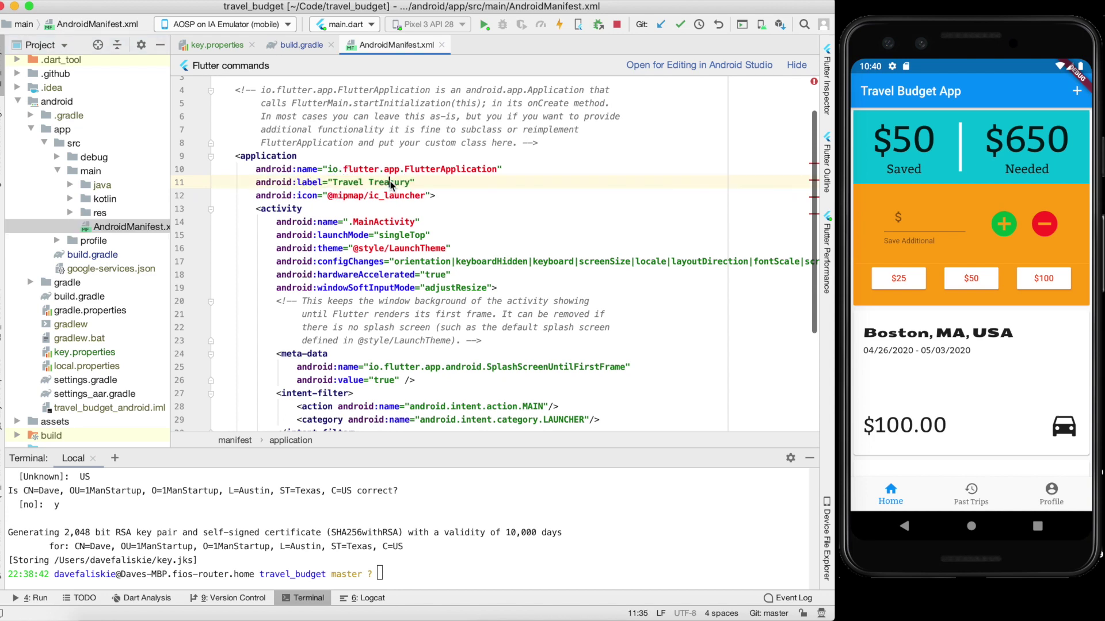
scroll(363, 190, "down", 1)
scroll(362, 190, "down", 3)
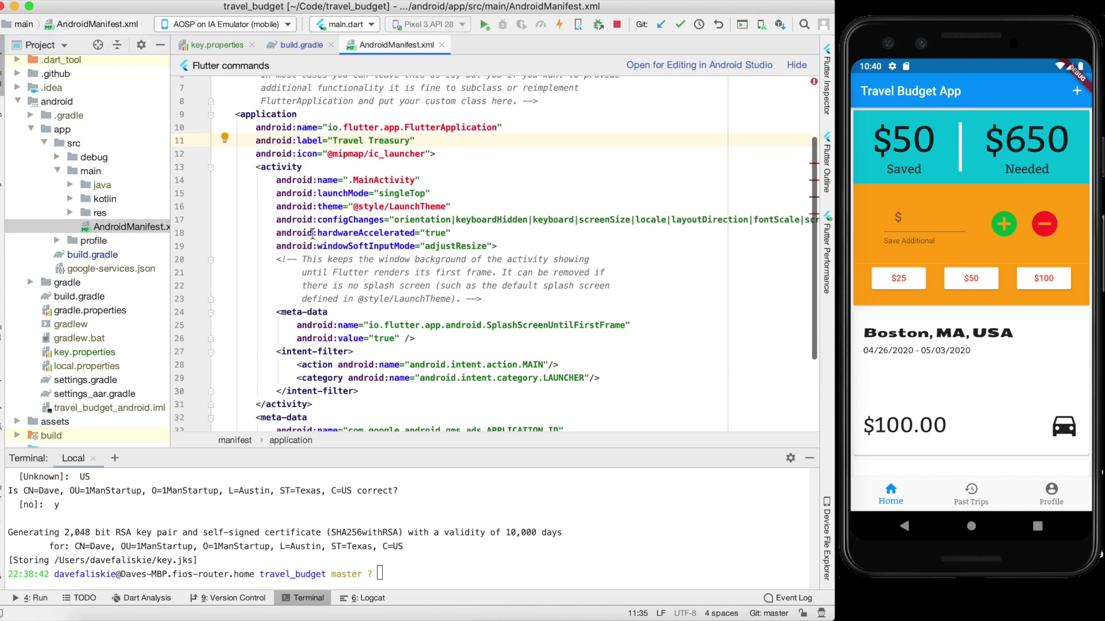
left_click(321, 347)
key("Return")
key("Return")
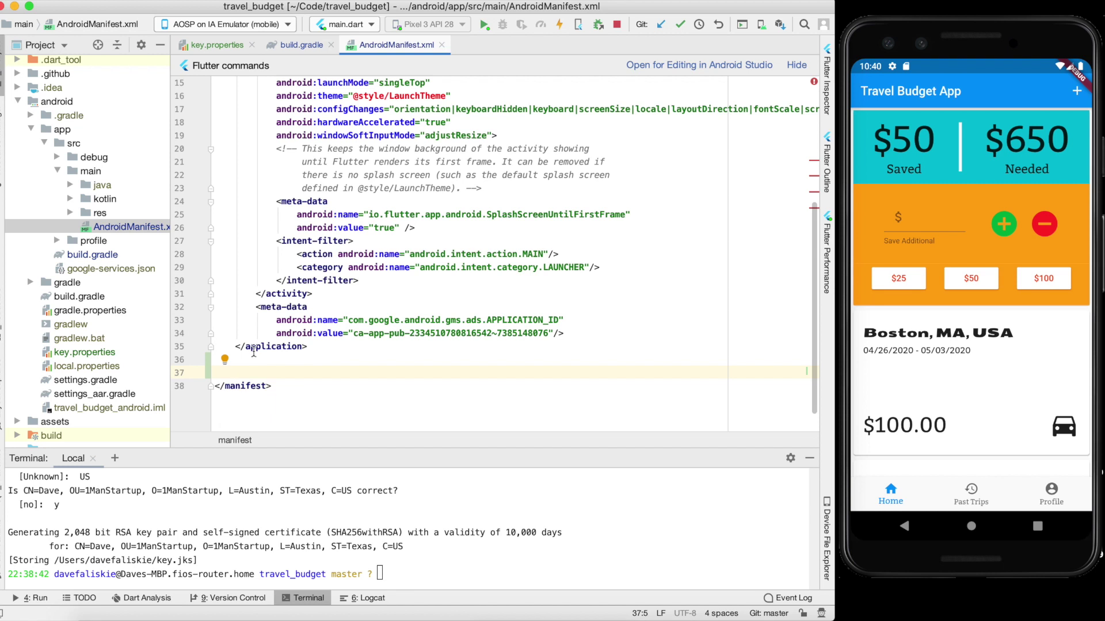
- Add a <uses-permission> for android.permission.INTERNET after </application>, joining its maxSdkVersion line
key("super+Tab")
key("super+Tab")
type("<uses-permission android:name=\"string\"     android:maxSdkVersion=\"integer\" />")
left_click(245, 374)
left_click(311, 374)
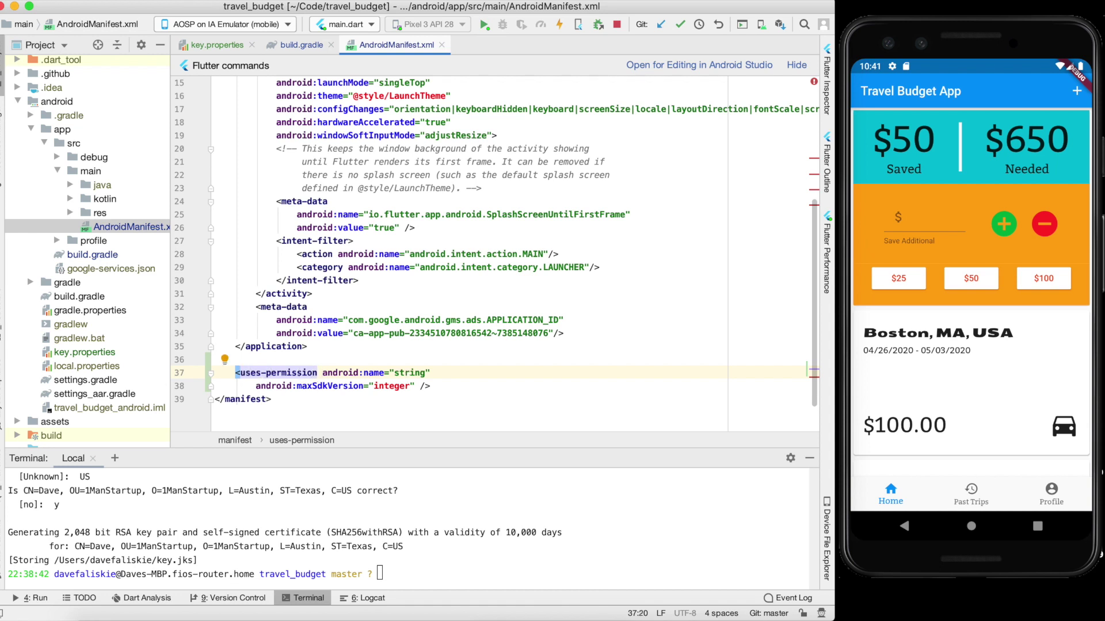
key("super+Tab")
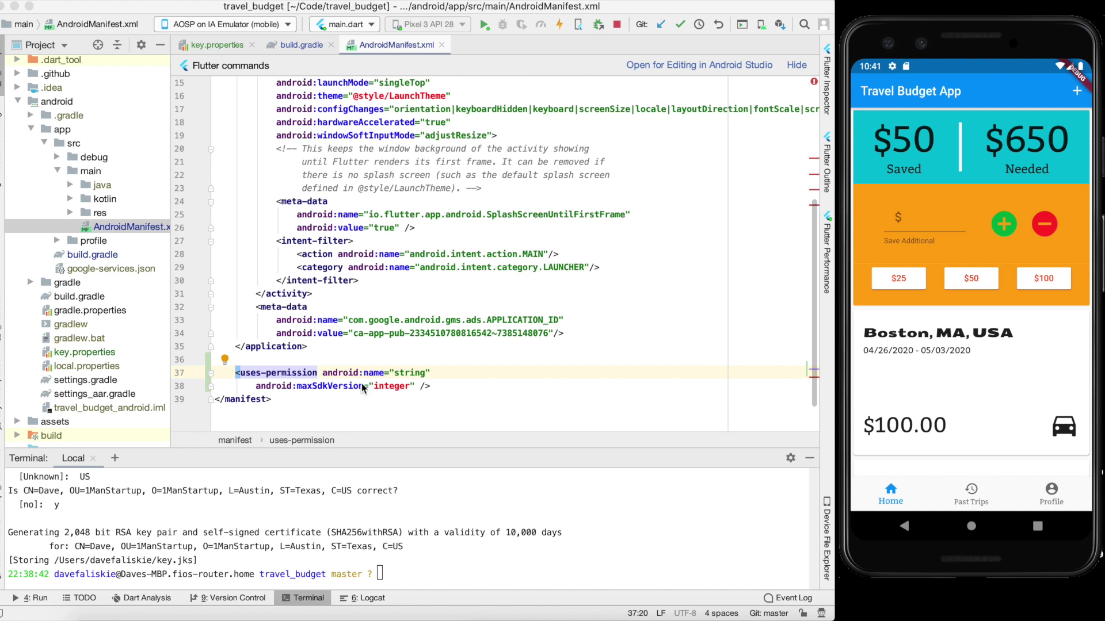
key("super+Tab")
double_click(415, 374)
type("android.permission.INTERNET")
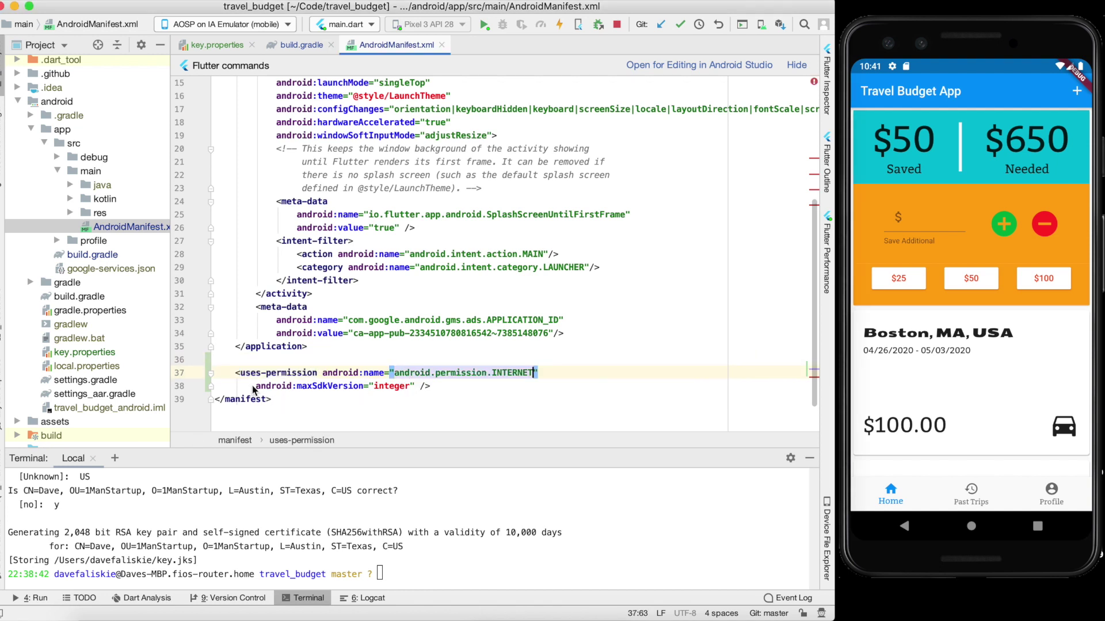
left_click_drag(255, 386, 539, 373)
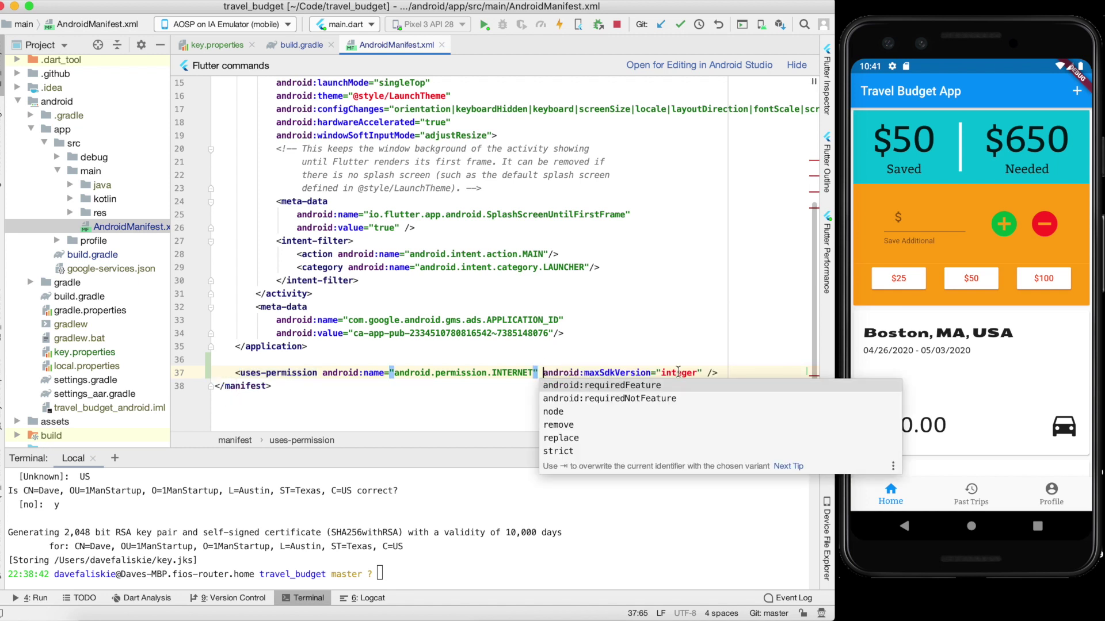
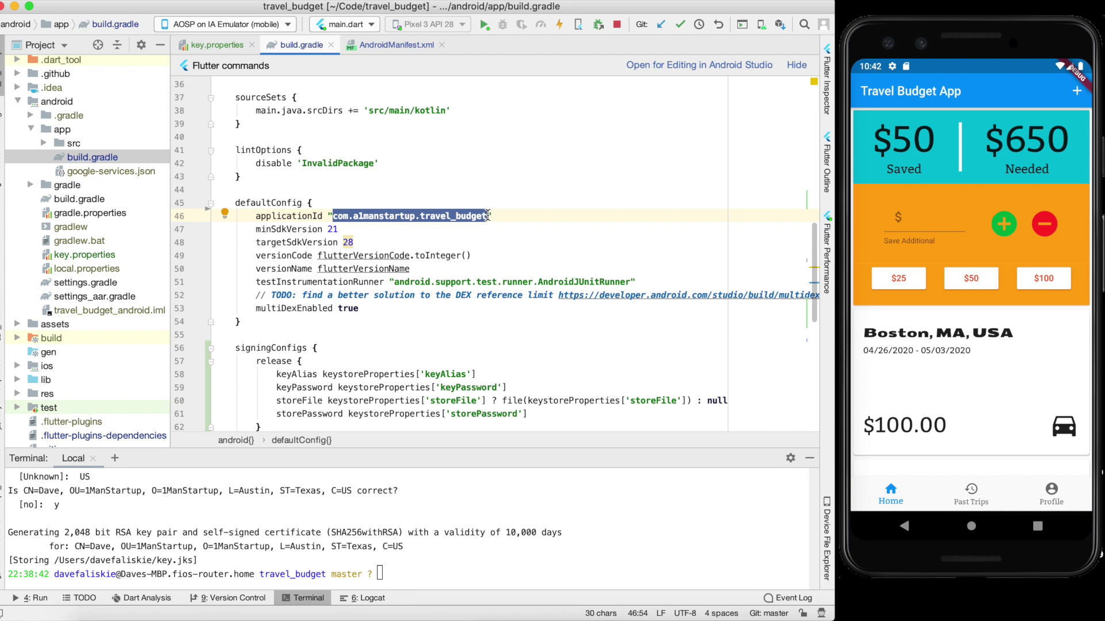
- Change targetSdkVersion from 28 to 29 in build.gradle and save the file
left_click(282, 242)
double_click(282, 242)
left_click(376, 245)
key("BackSpace")
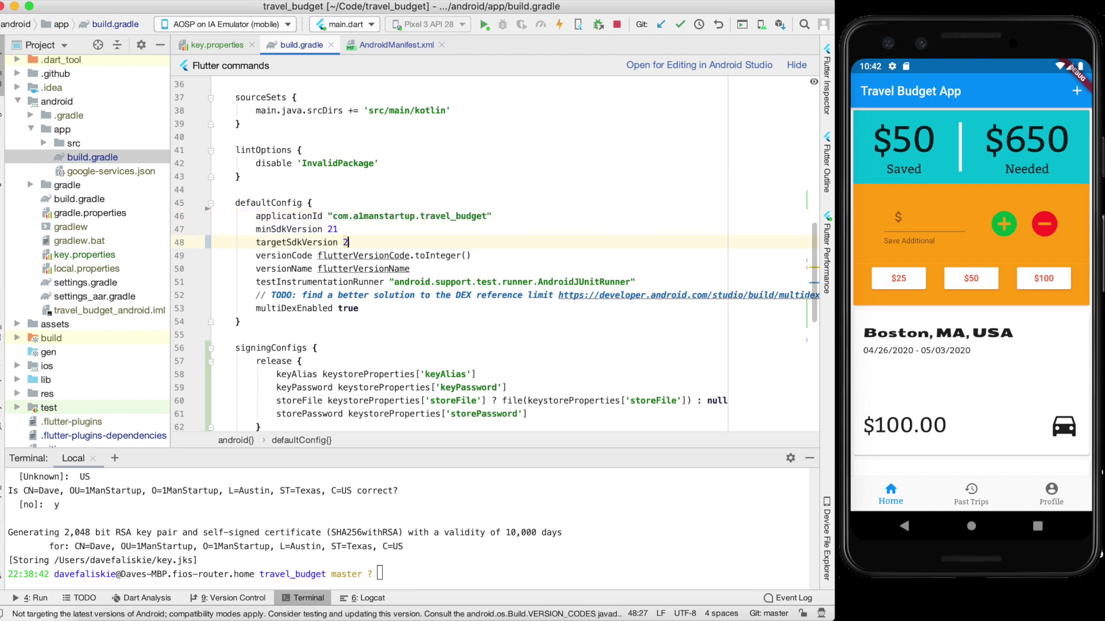
type("9")
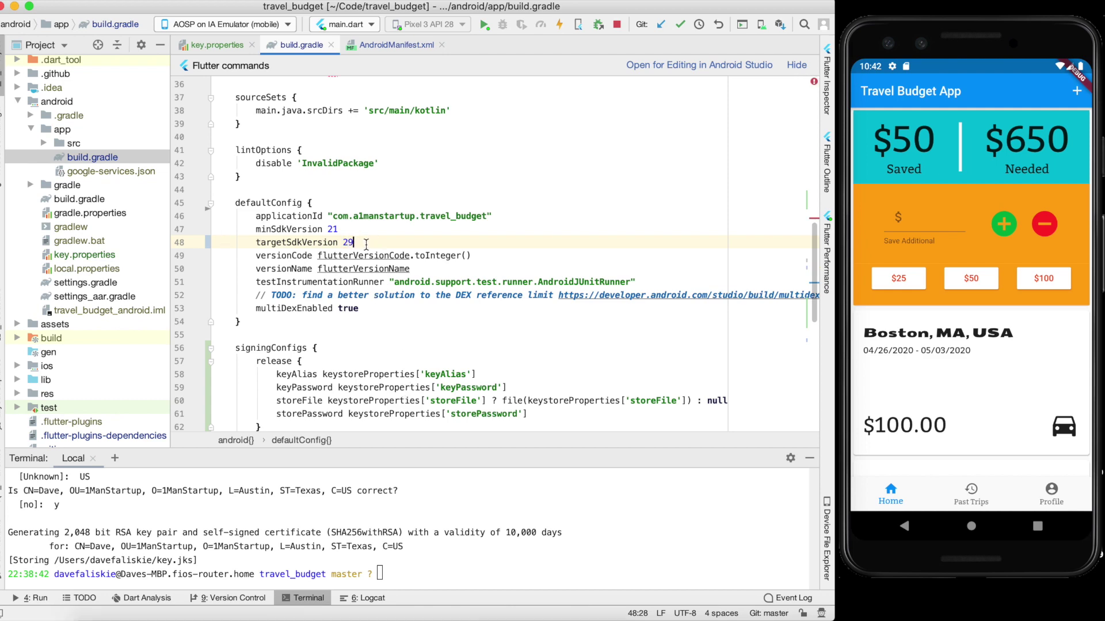
scroll(366, 244, "down", 2)
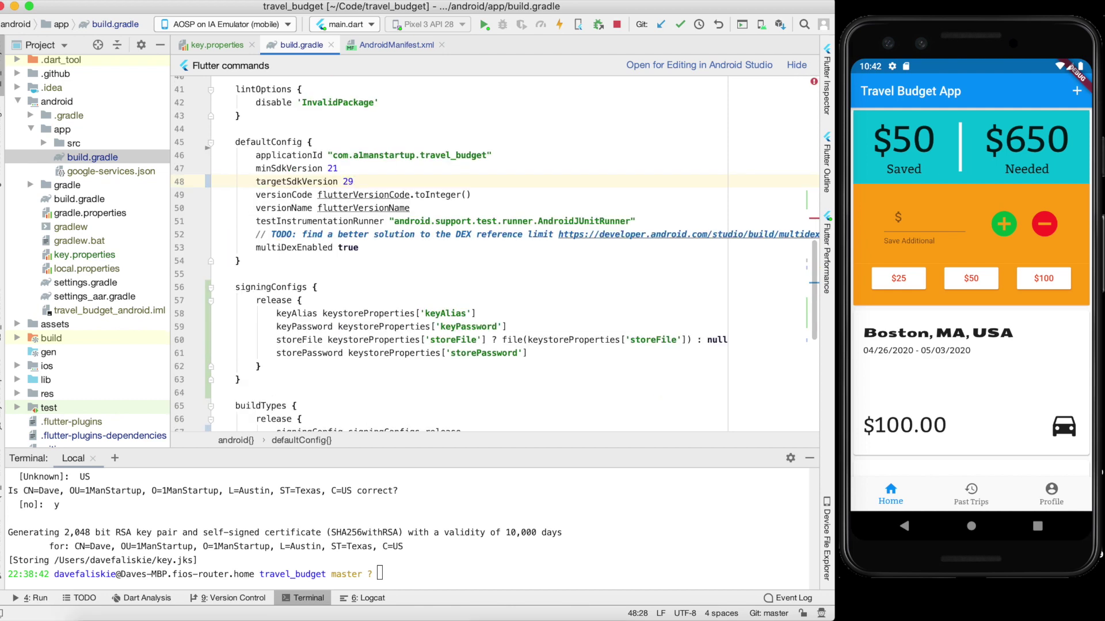
left_click(510, 288)
key("super+s")
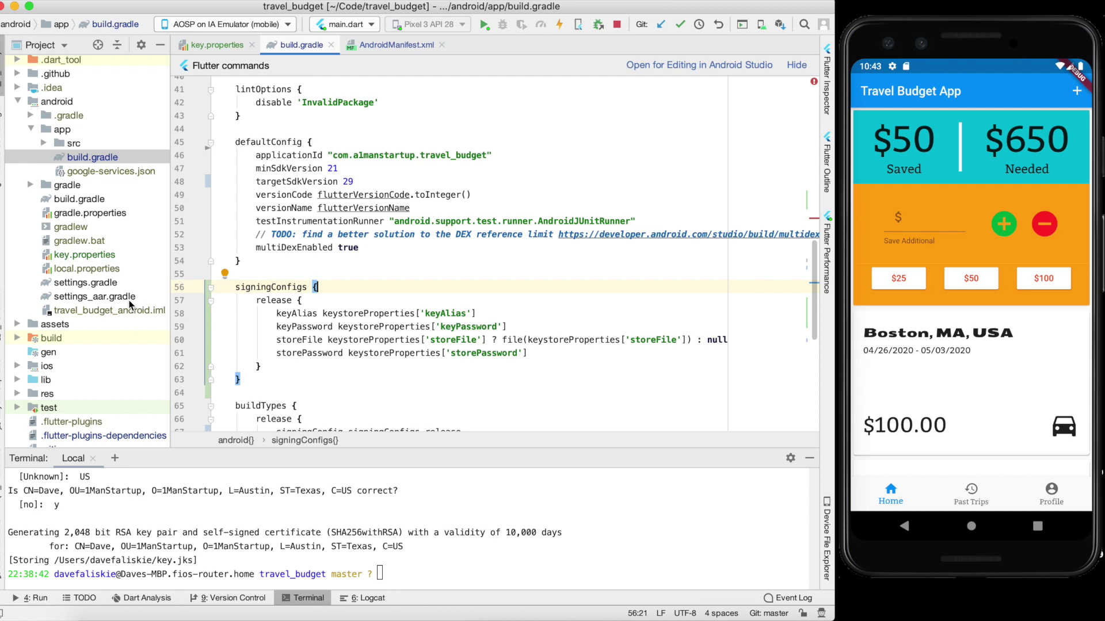
- Clear the terminal and run flutter build appbundle to build the release bundle
left_click(509, 581)
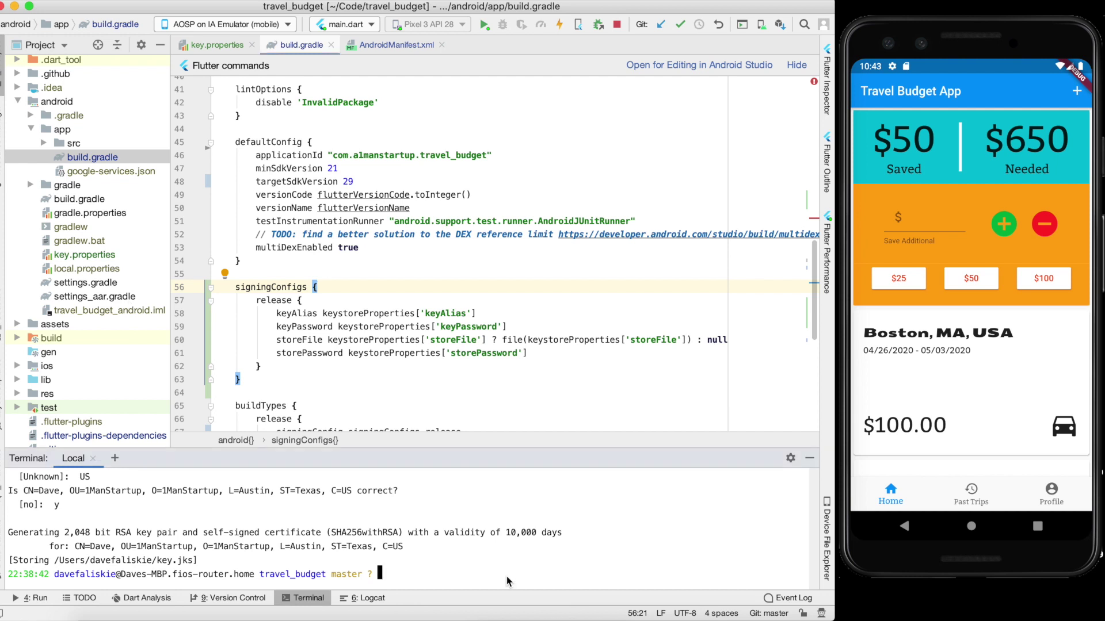
key("super+k")
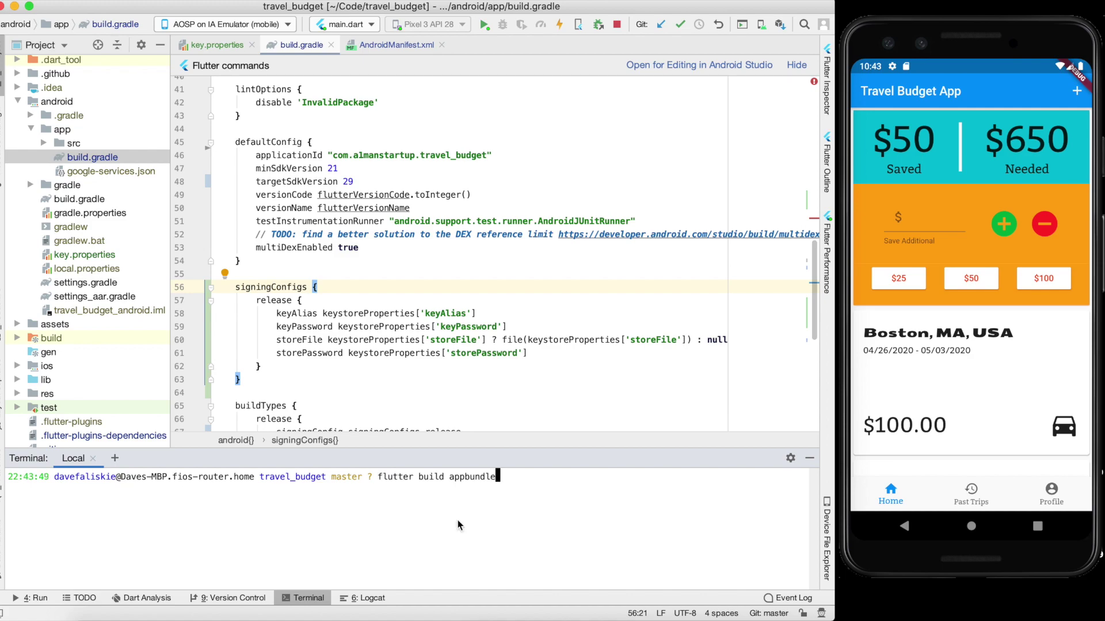
key("Return")
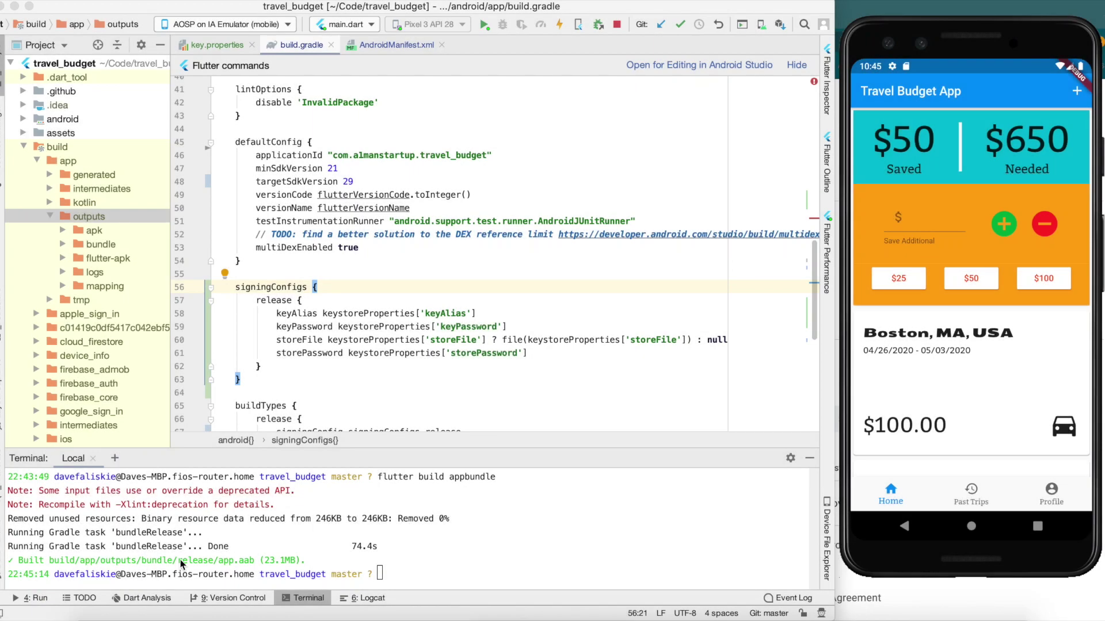
- Expand build/app/outputs/bundle/release to reveal the 23.1 MB app.aab
left_click(63, 244)
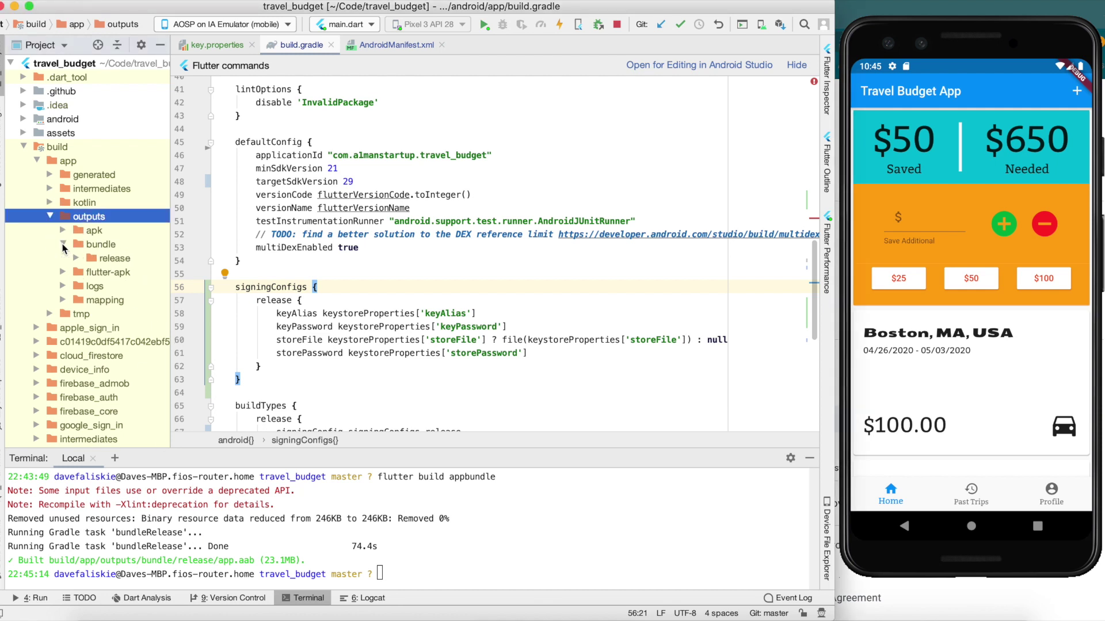
left_click(76, 259)
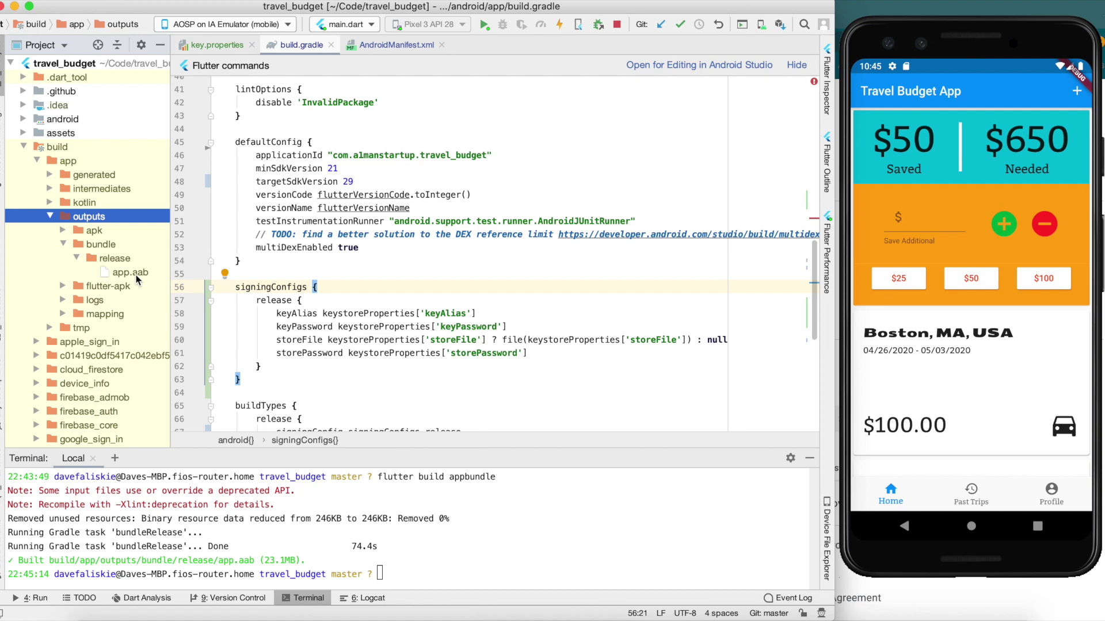
left_click(487, 610)
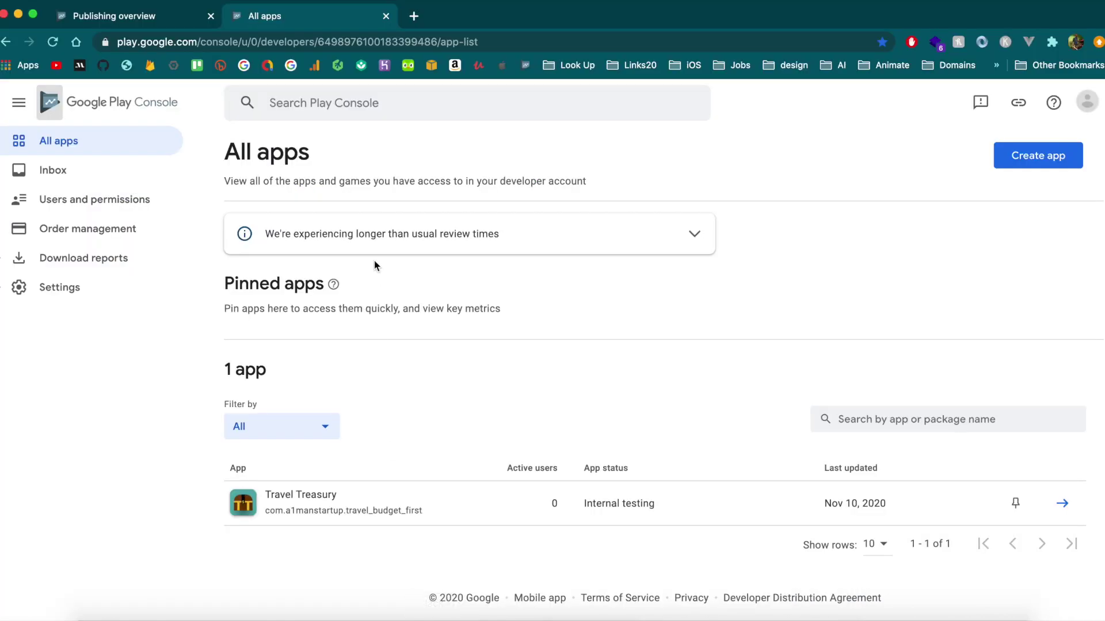
scroll(349, 259, "up", 1)
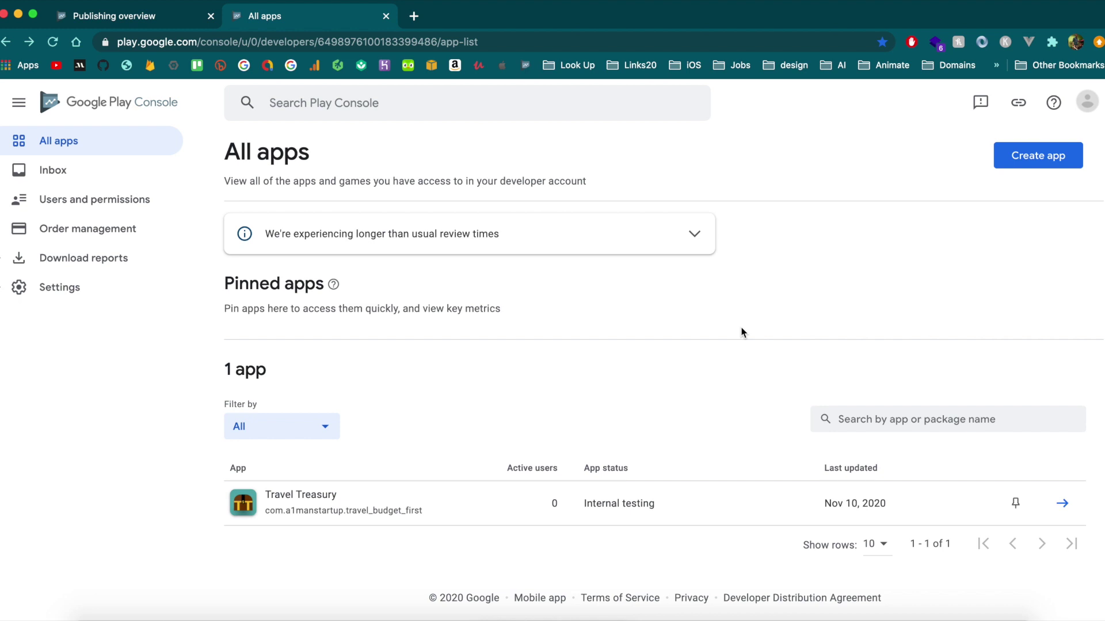
- Start a new app named Travel Treasury Test, set as a free App
left_click(1024, 161)
left_click(503, 247)
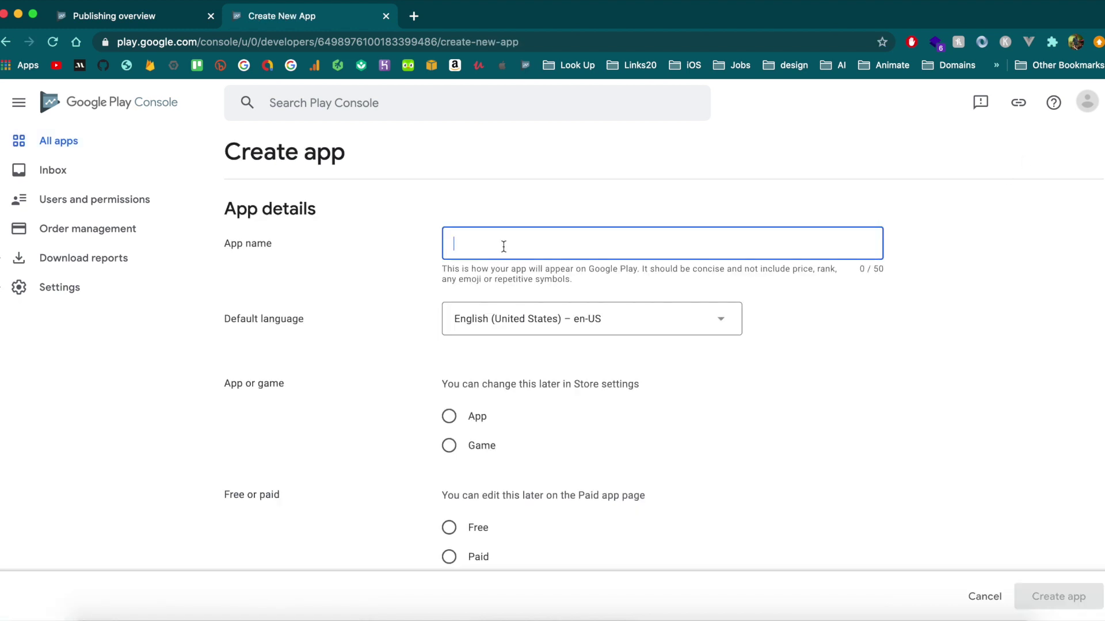
type("Travel Treasury Test")
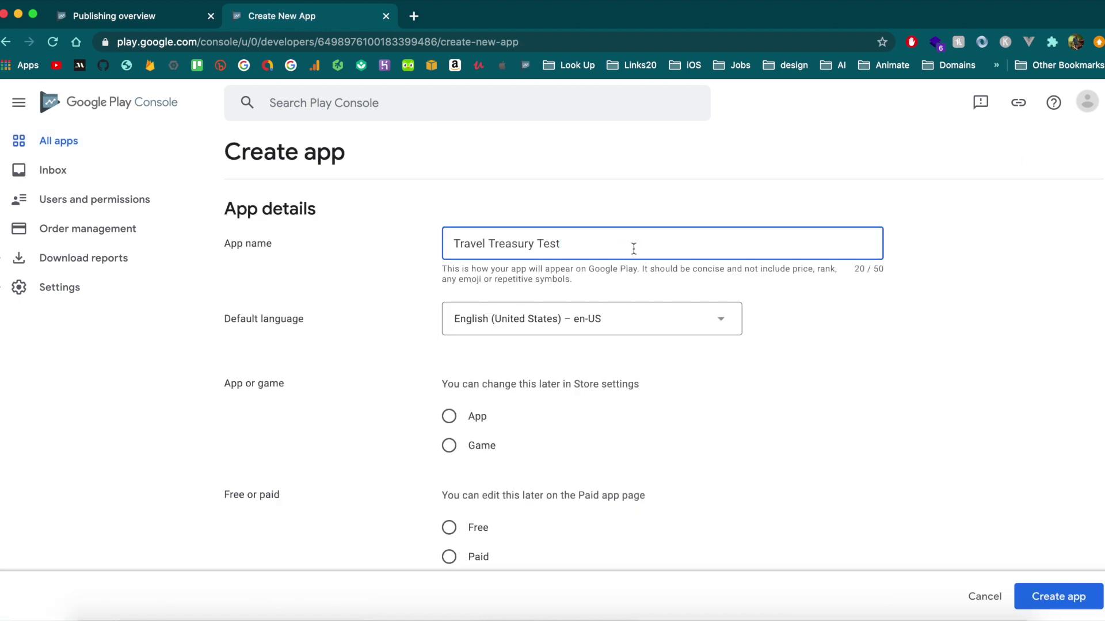
scroll(414, 288, "down", 4)
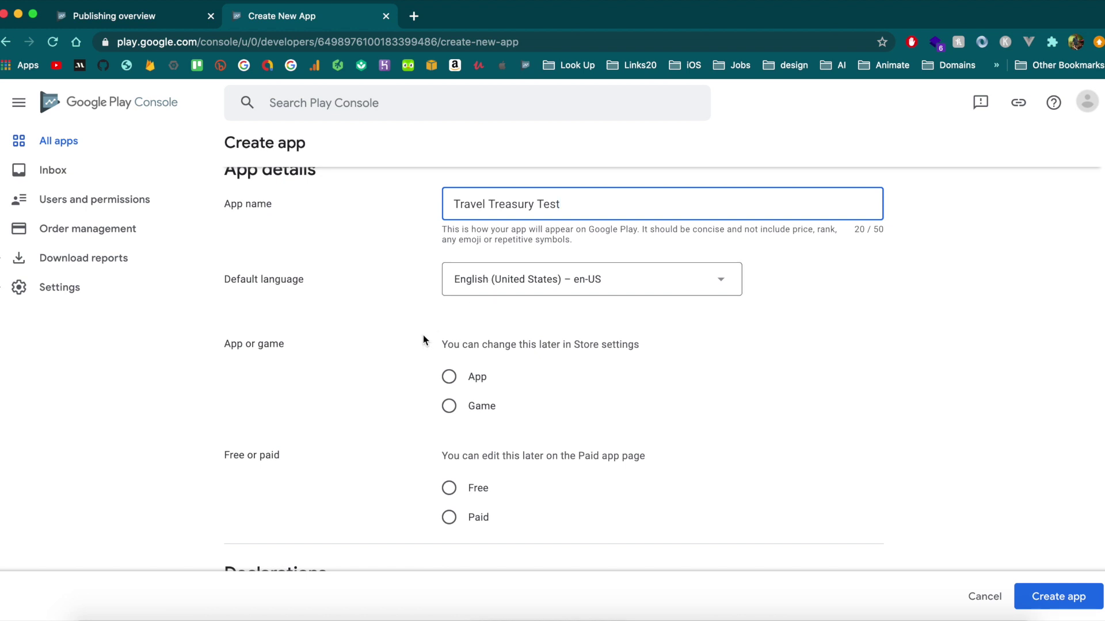
left_click(449, 298)
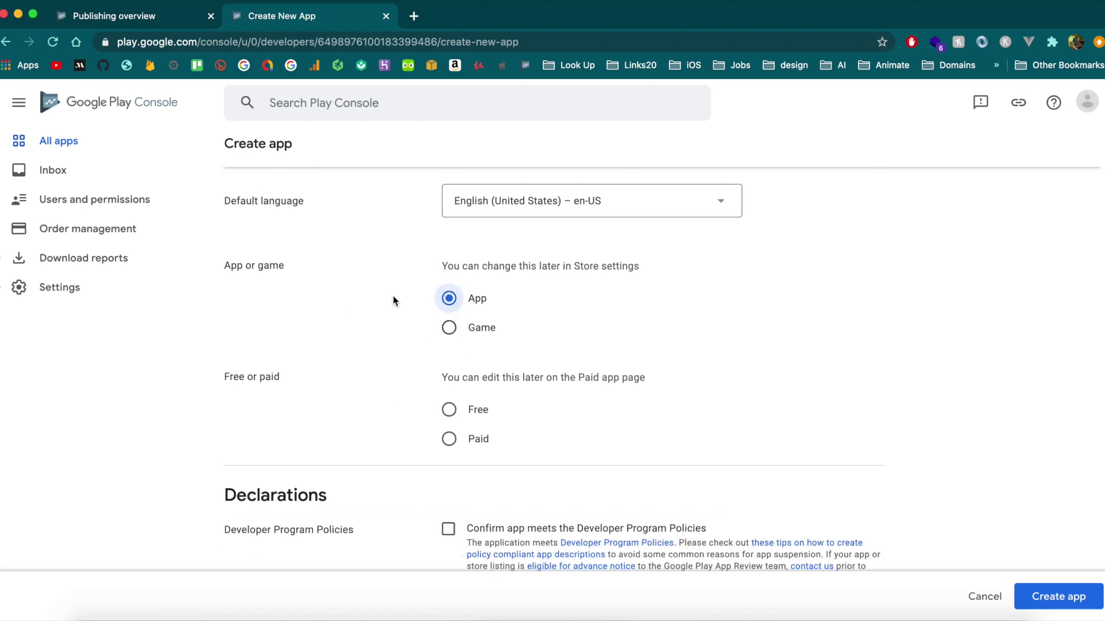
scroll(392, 298, "down", 3)
left_click(449, 314)
scroll(370, 322, "down", 3)
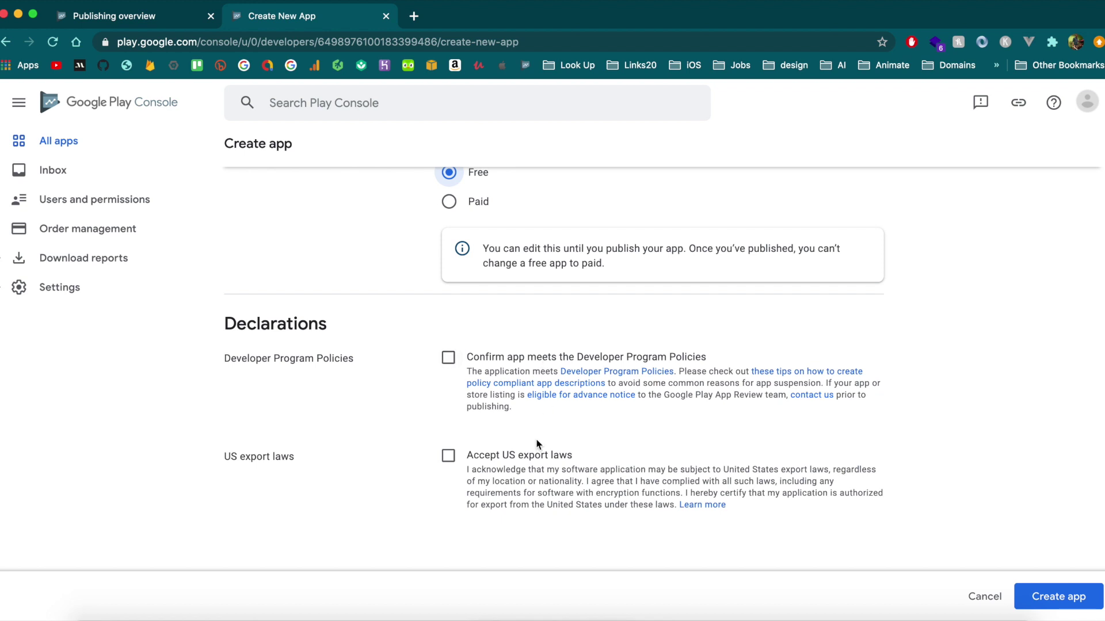
- Accept the Developer Program Policies and US export laws declarations, then create the app
left_click(448, 358)
left_click(449, 456)
scroll(974, 457, "down", 1)
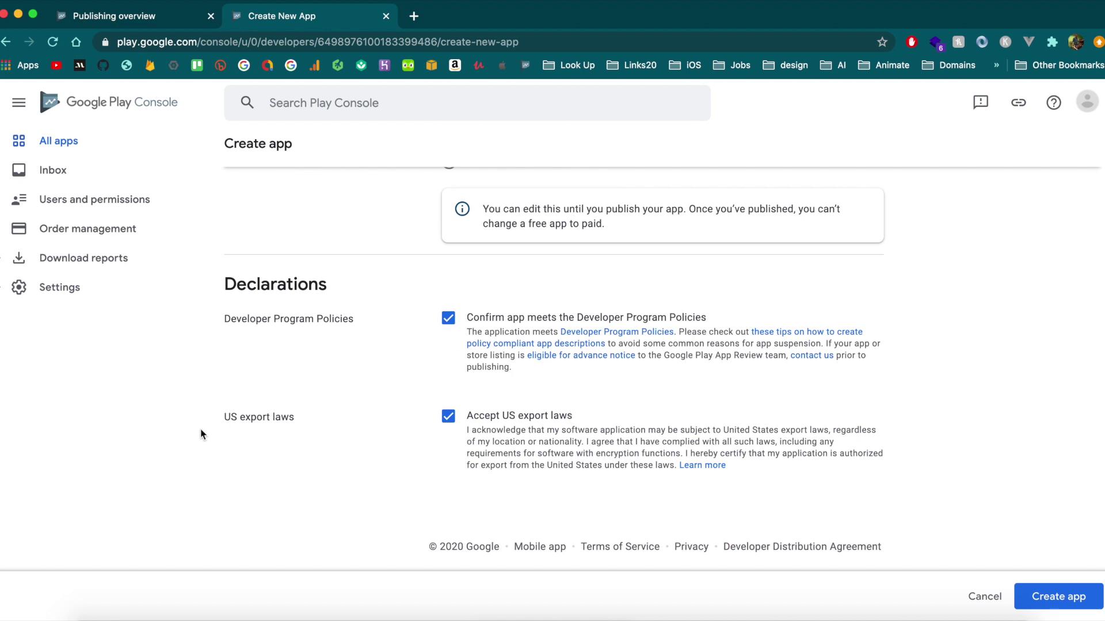
left_click(1072, 597)
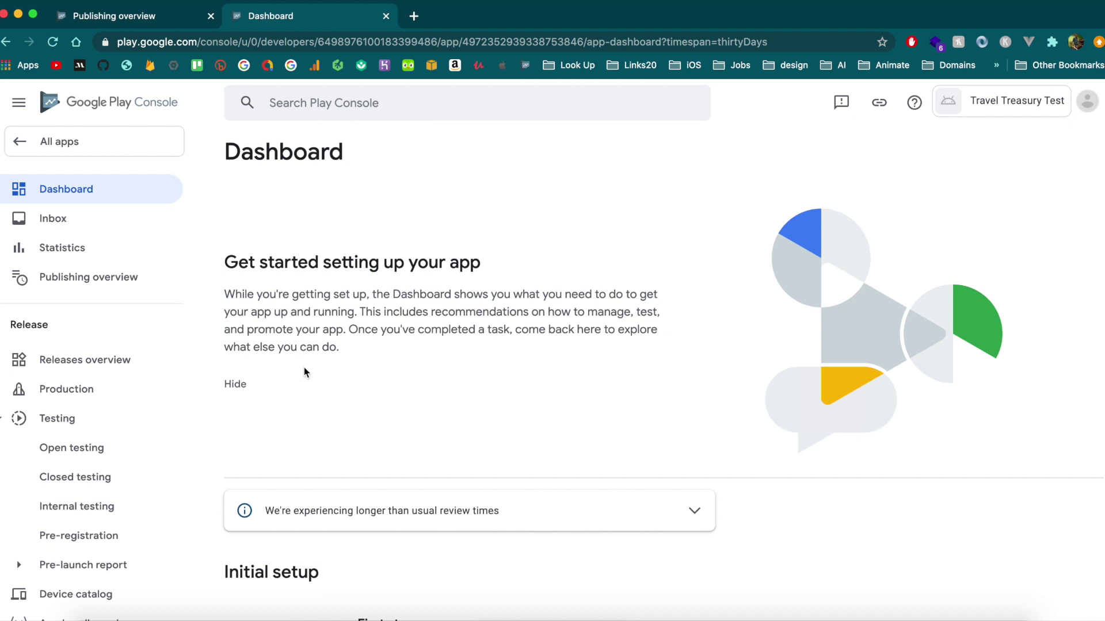
- Set App access to 'All functionality is available without special access' and save
scroll(319, 248, "down", 4)
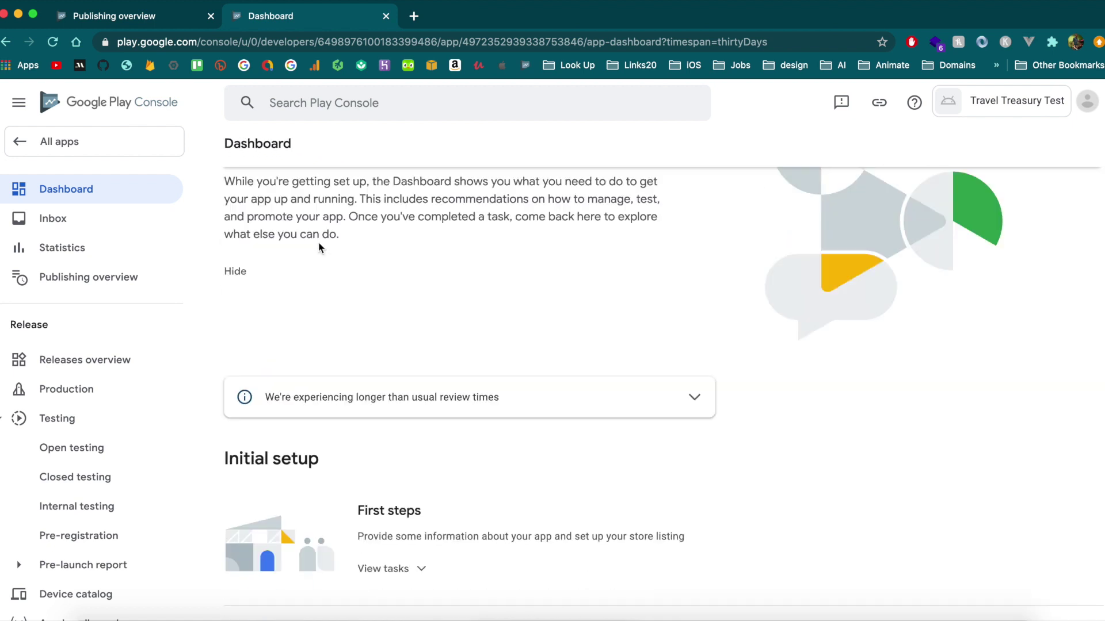
scroll(319, 248, "up", 4)
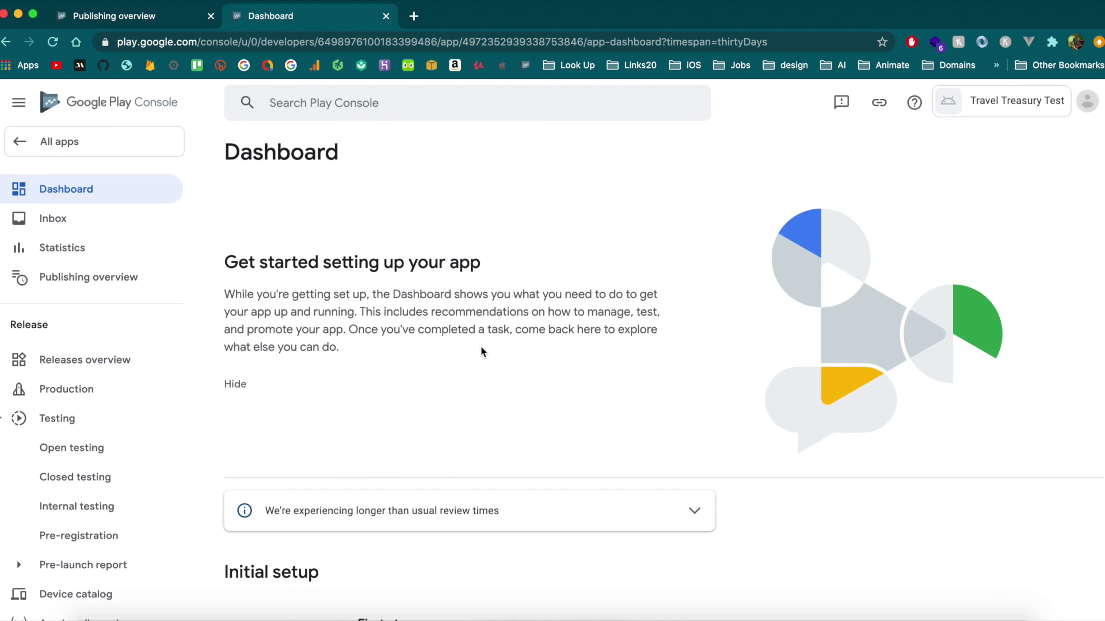
scroll(419, 547, "down", 8)
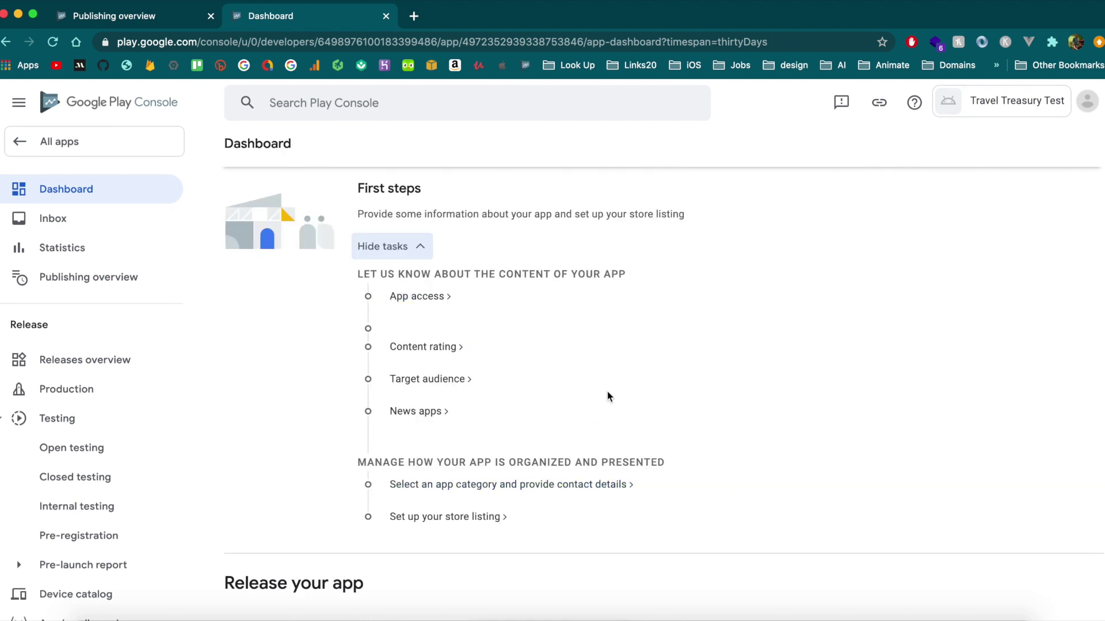
left_click(434, 296)
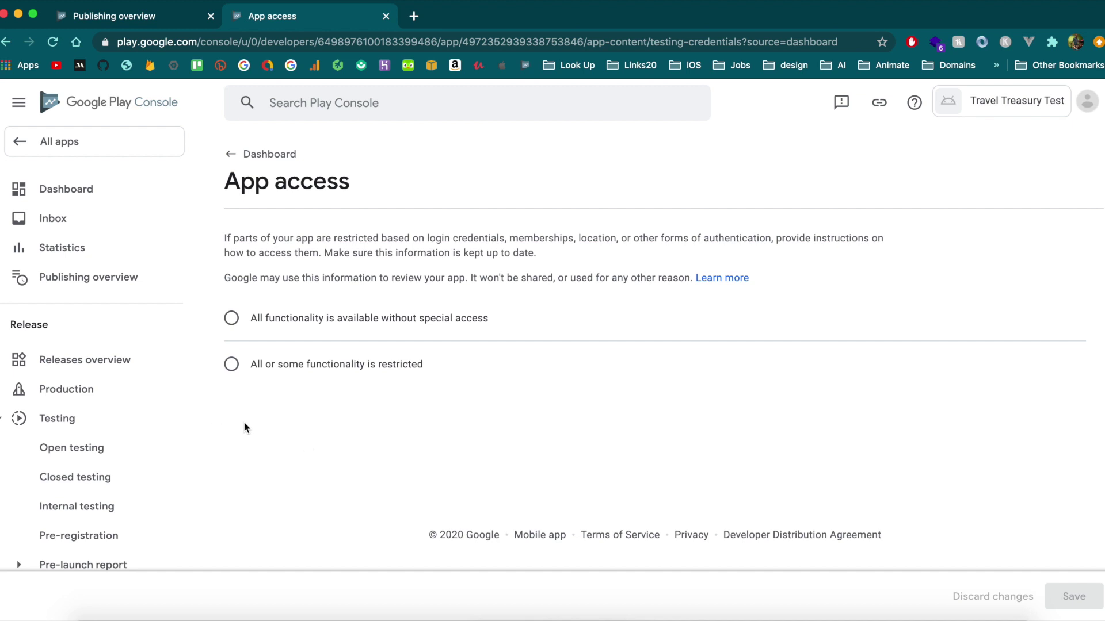
left_click(232, 321)
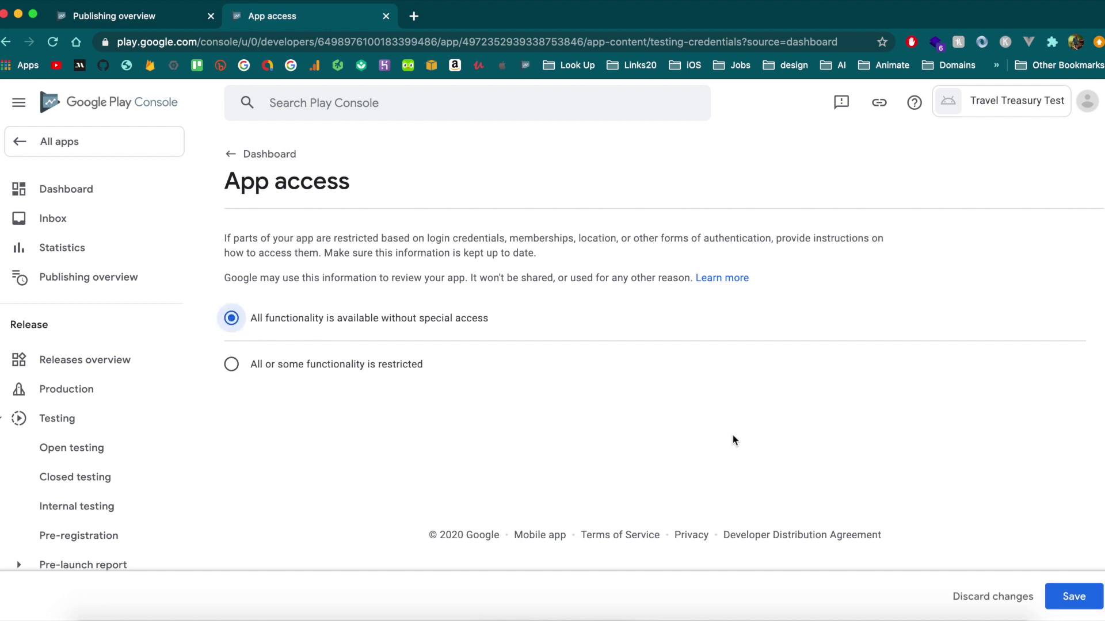
left_click(1071, 596)
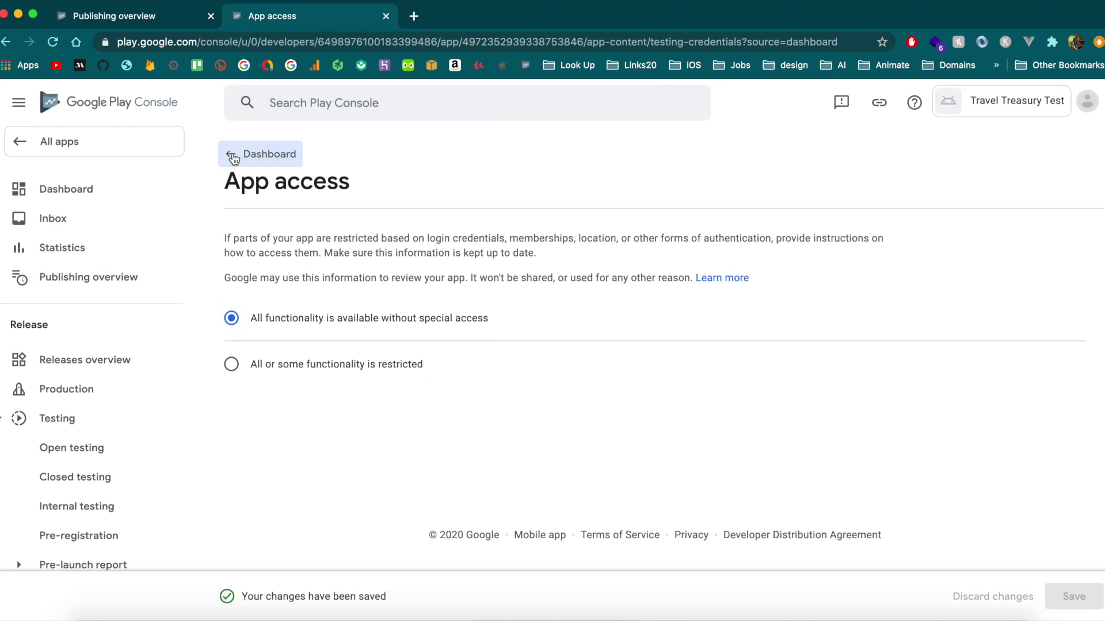
left_click(231, 153)
scroll(391, 455, "down", 1)
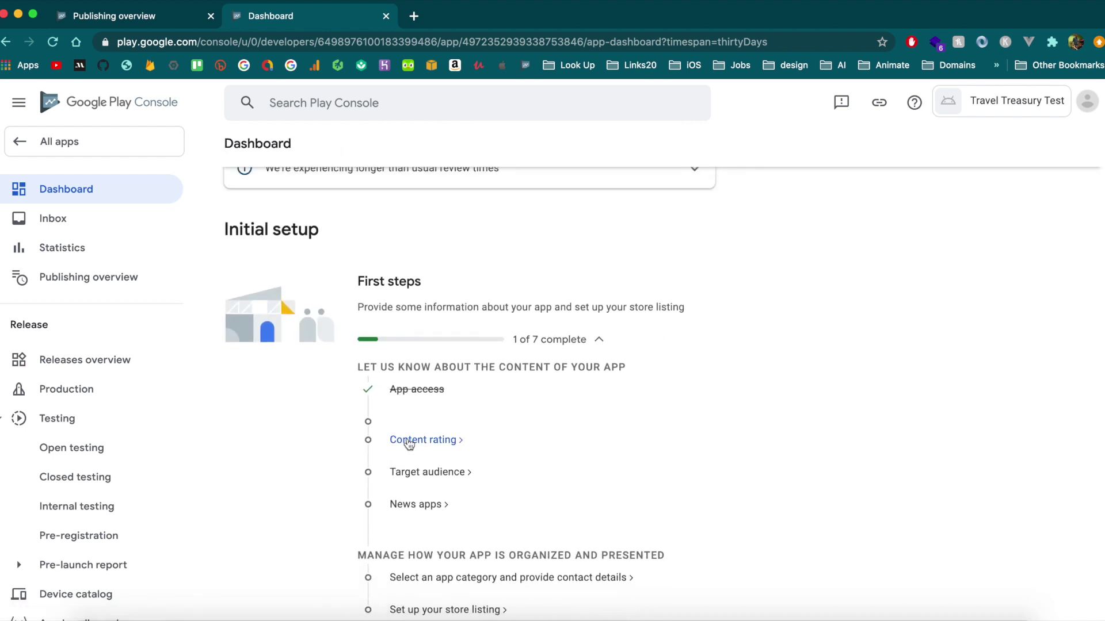
left_click(410, 443)
- Answer No to the violence, language, controlled substance and age-restricted promotion questions
left_click(298, 428)
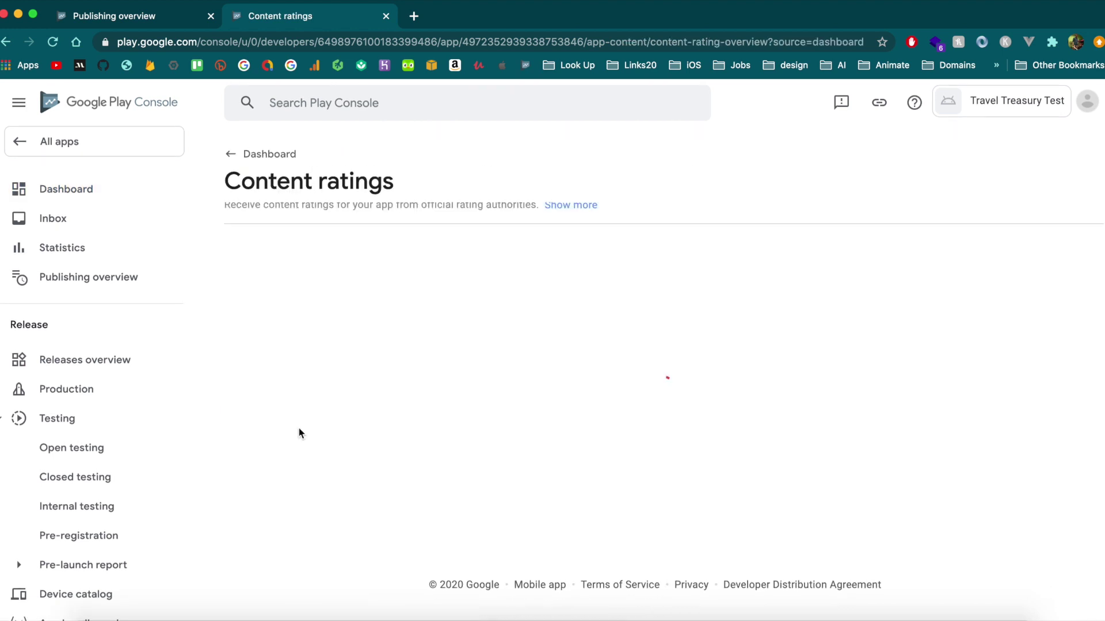
left_click(291, 399)
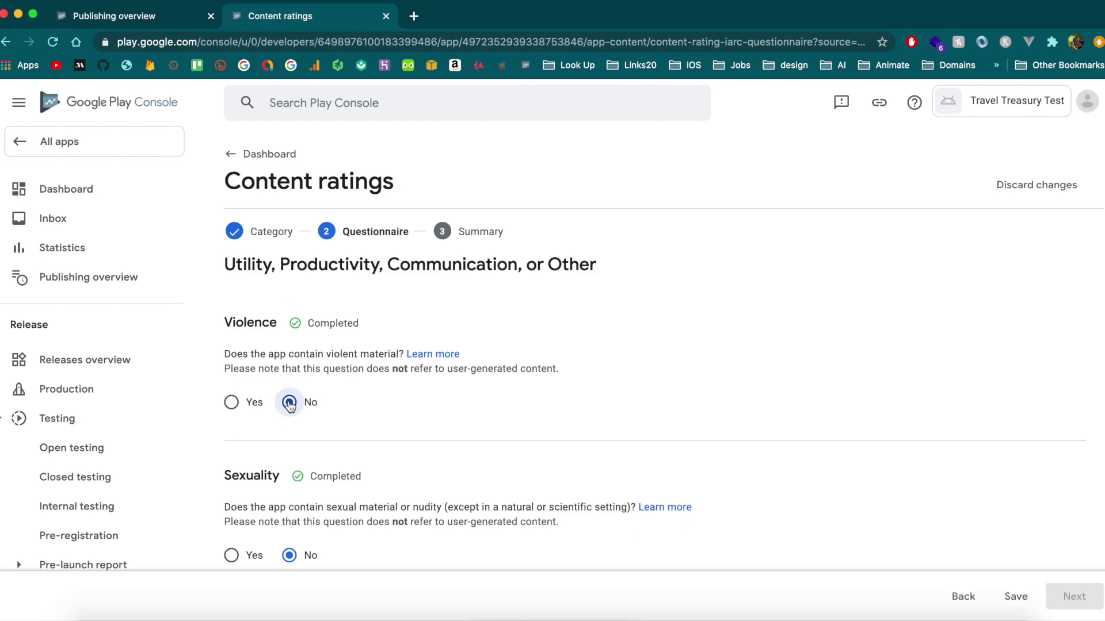
scroll(291, 267, "down", 2)
scroll(289, 427, "down", 3)
left_click(289, 427)
scroll(290, 427, "down", 2)
left_click(290, 464)
scroll(289, 461, "down", 3)
left_click(289, 423)
scroll(293, 424, "down", 3)
- Answer No to content exchange, location sharing, digital goods, Nazi symbols and browser questions
left_click(295, 426)
left_click(293, 493)
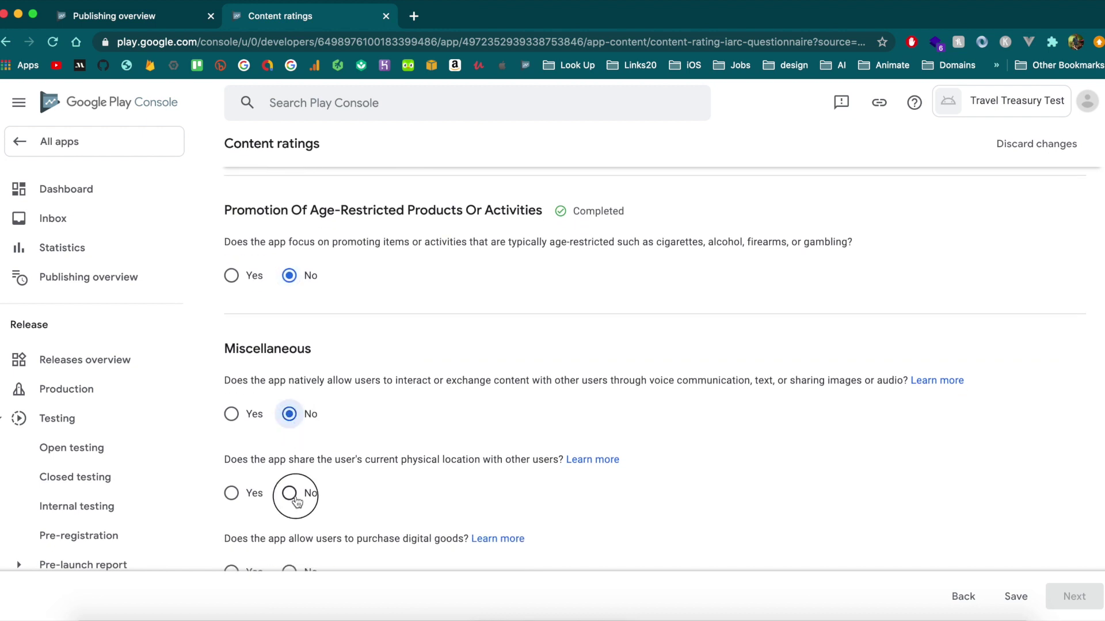
scroll(295, 483, "down", 3)
left_click(294, 457)
scroll(296, 454, "down", 1)
scroll(296, 455, "down", 1)
left_click(291, 451)
scroll(291, 452, "down", 2)
left_click(290, 457)
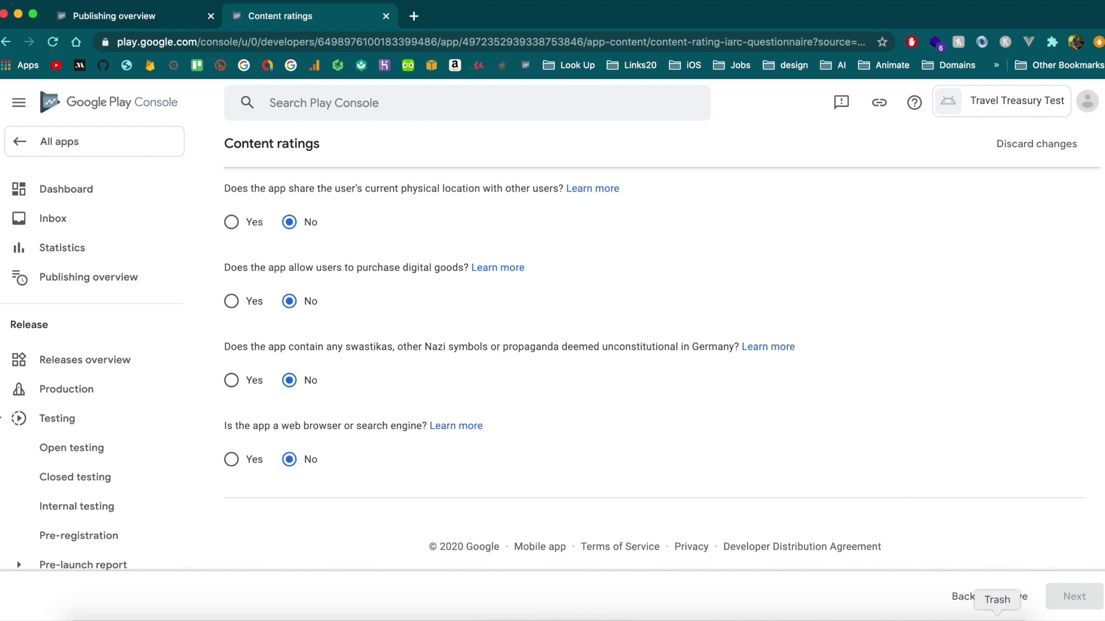
- Save and submit the questionnaire for ratings (ESRB Everyone, PEGI 3)
left_click(1015, 596)
left_click(1073, 597)
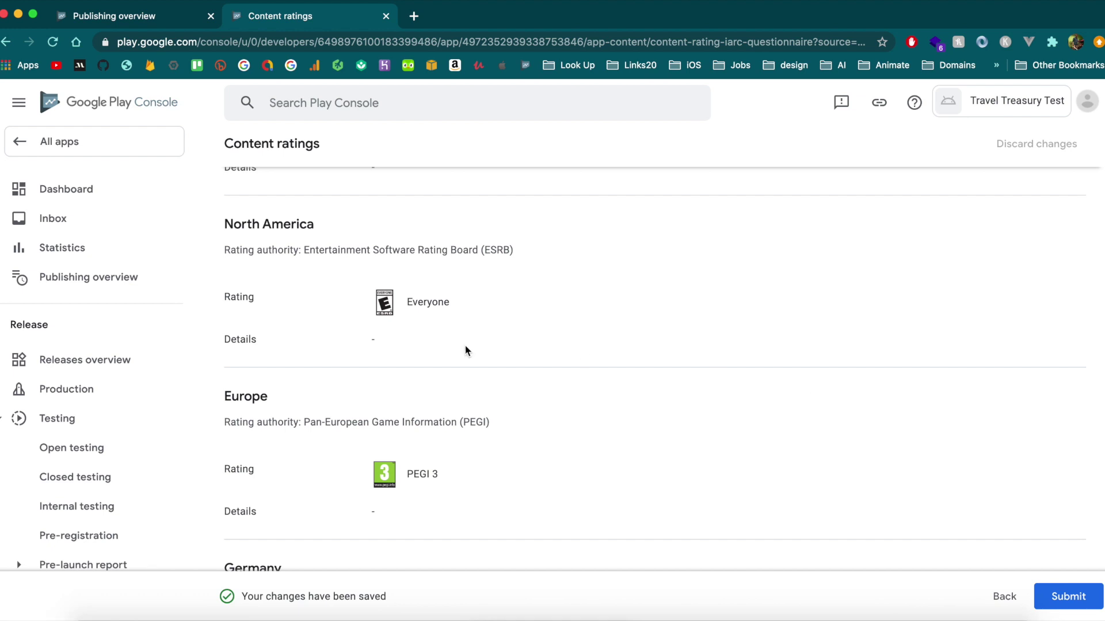
scroll(435, 362, "down", 10)
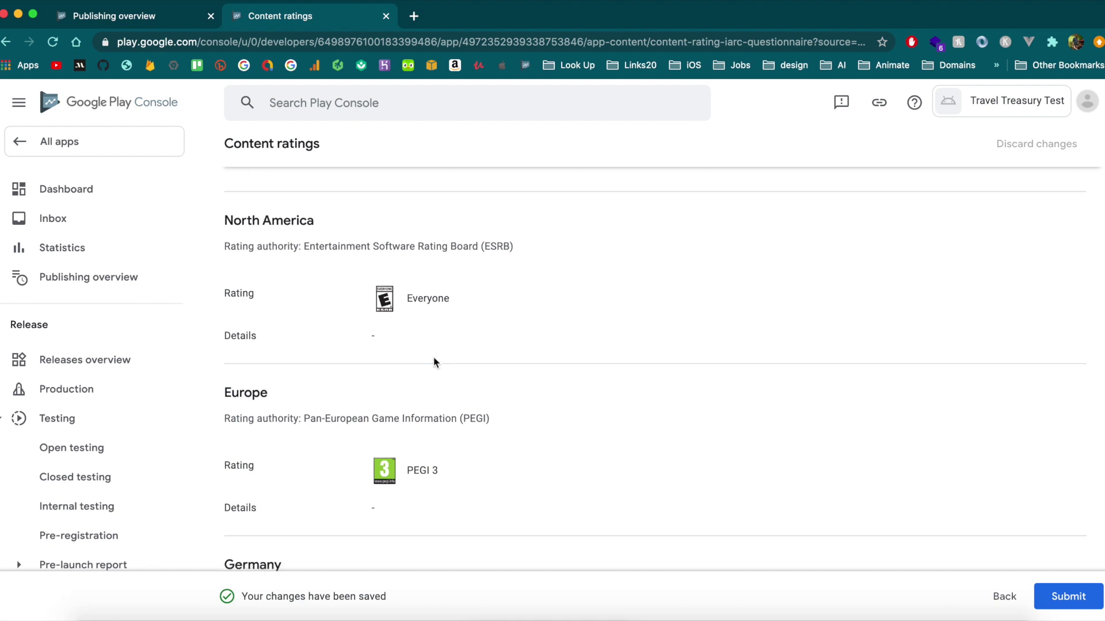
left_click(1067, 596)
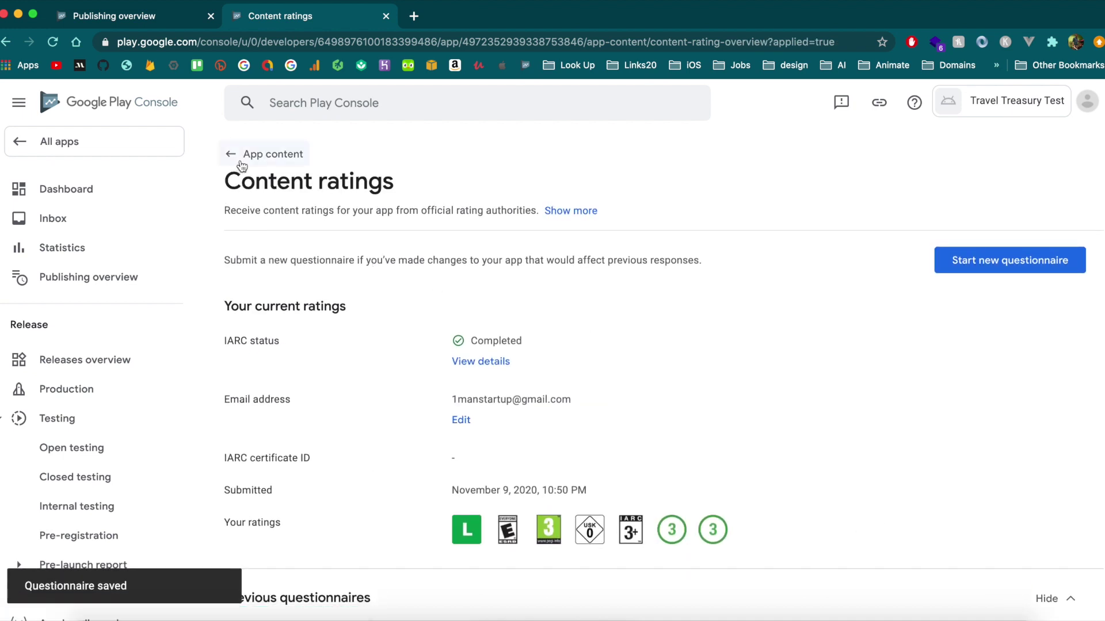
left_click(265, 154)
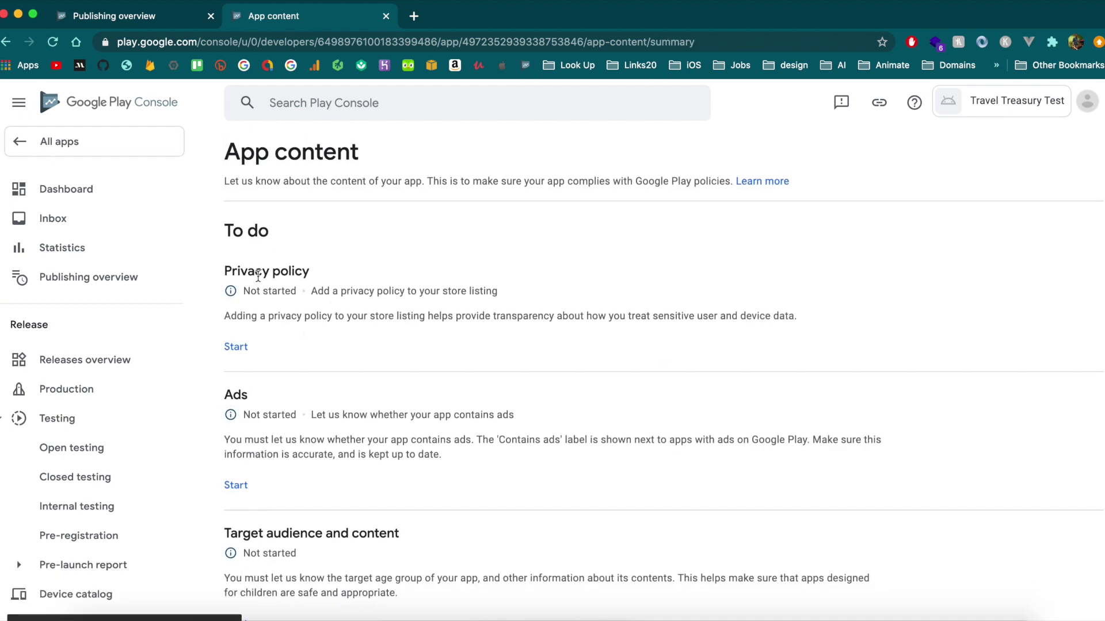
- Declare in the Ads section that the app contains ads and save
scroll(255, 278, "down", 2)
scroll(255, 278, "up", 2)
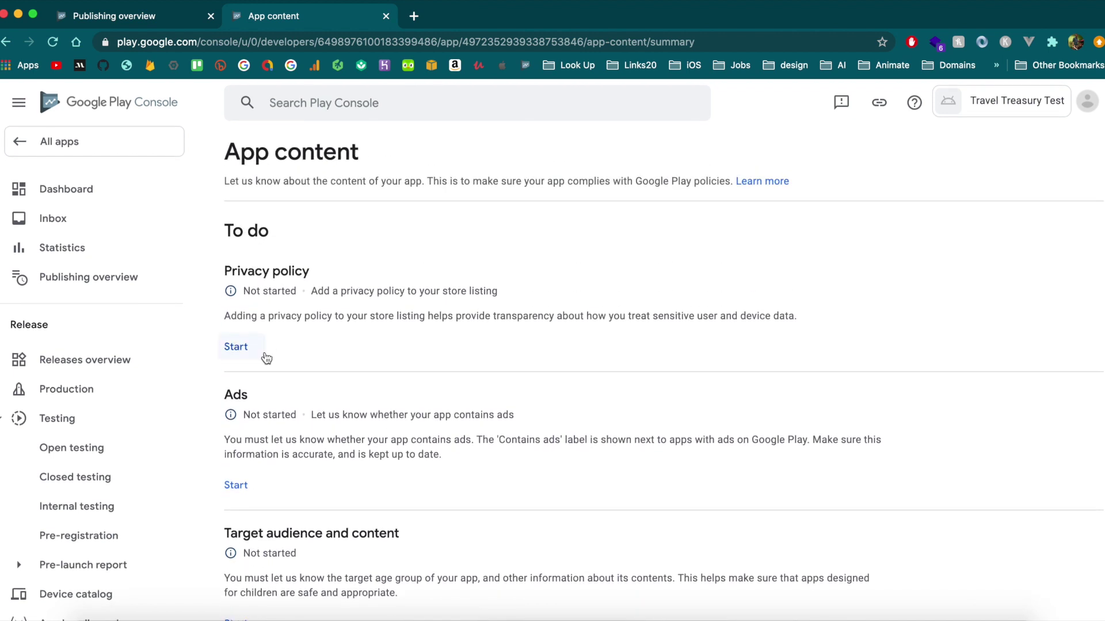
left_click(115, 189)
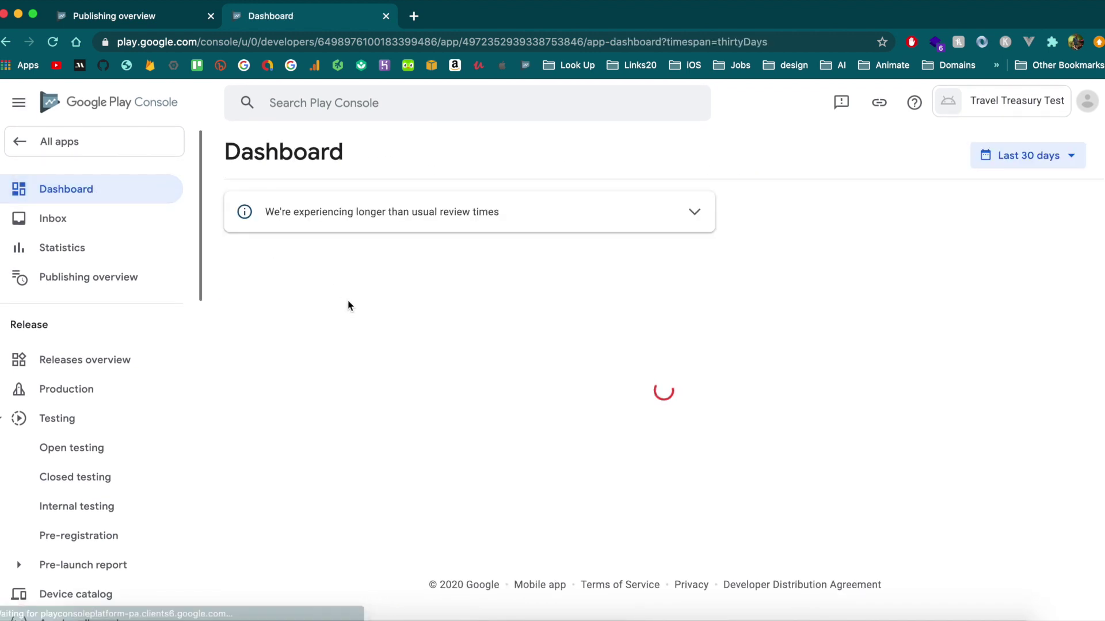
scroll(401, 393, "down", 3)
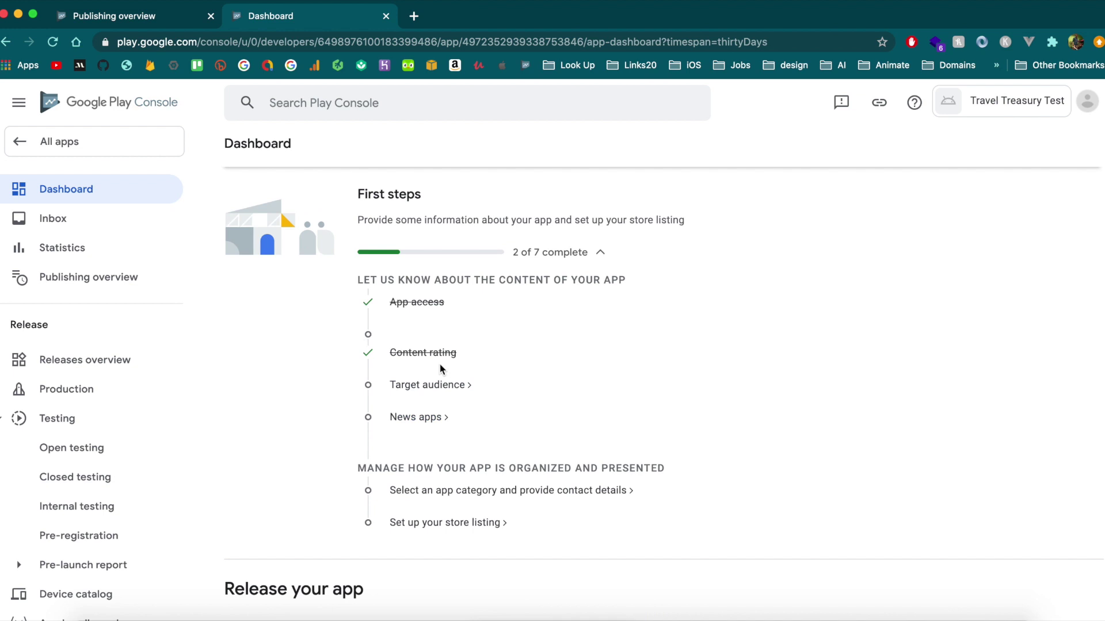
left_click(438, 386)
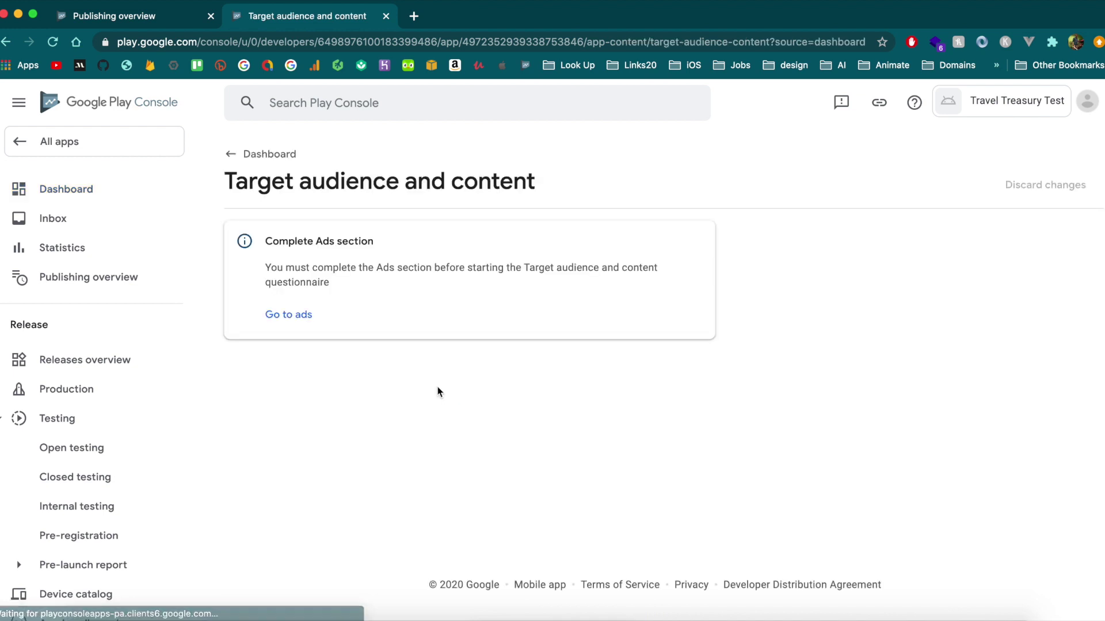
left_click(278, 319)
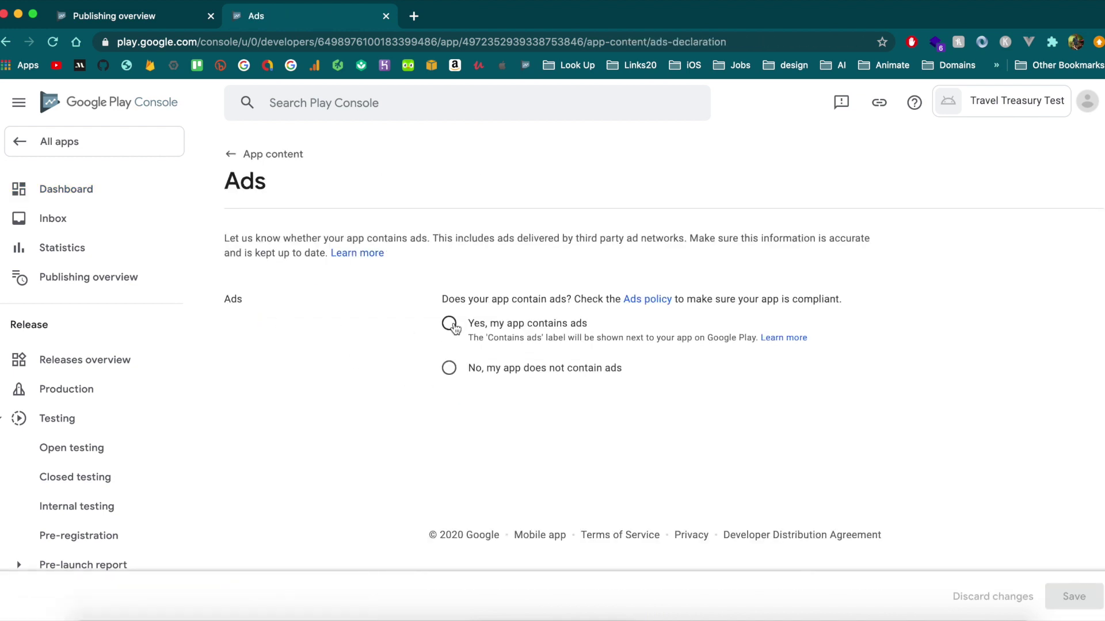
left_click(449, 324)
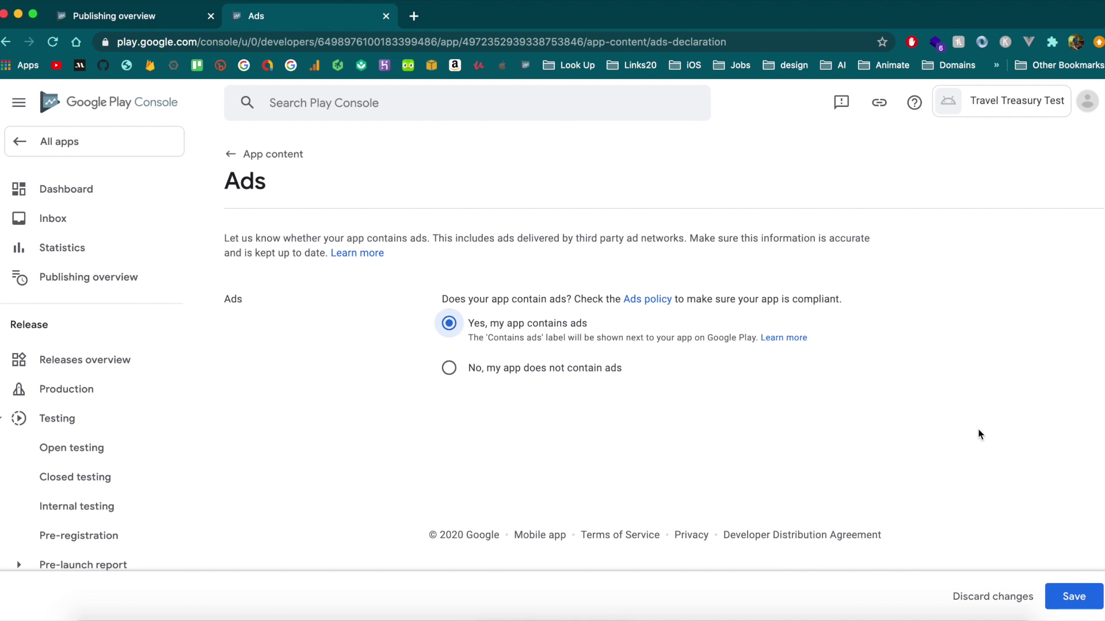
left_click(1089, 599)
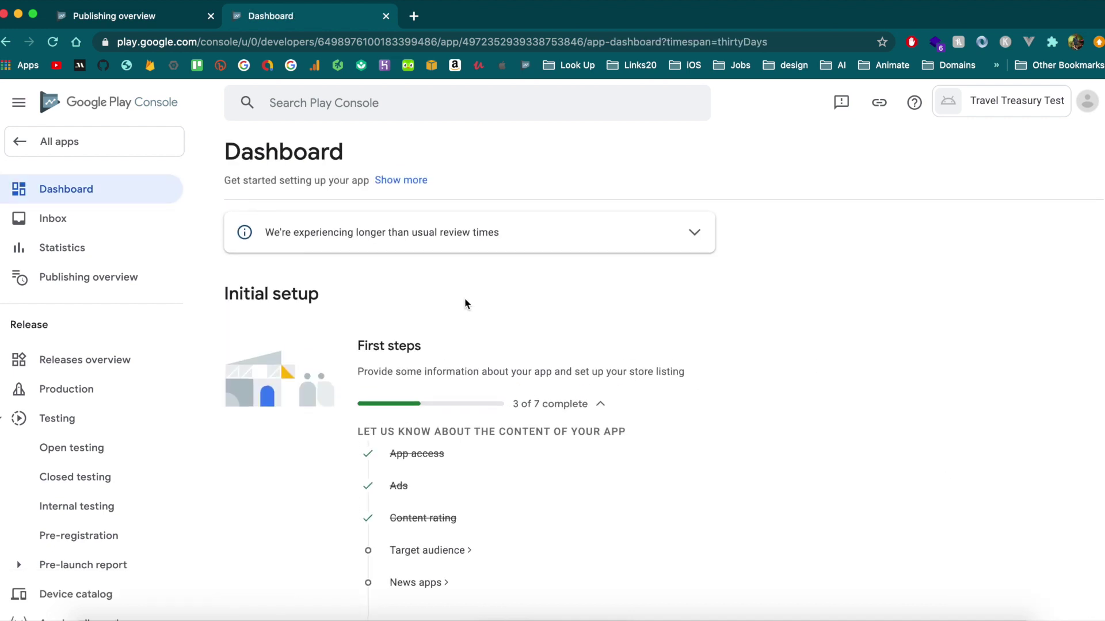
- Set the target audience to 18 and over, answer the appeal-to-children question, and save
left_click(429, 346)
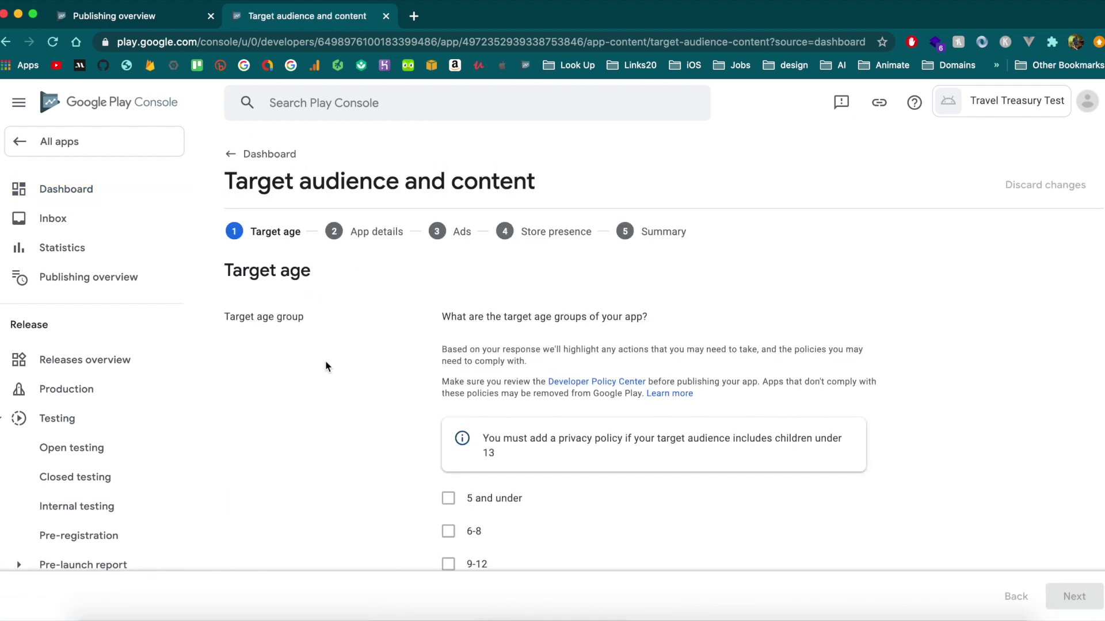
scroll(326, 366, "down", 3)
left_click(448, 482)
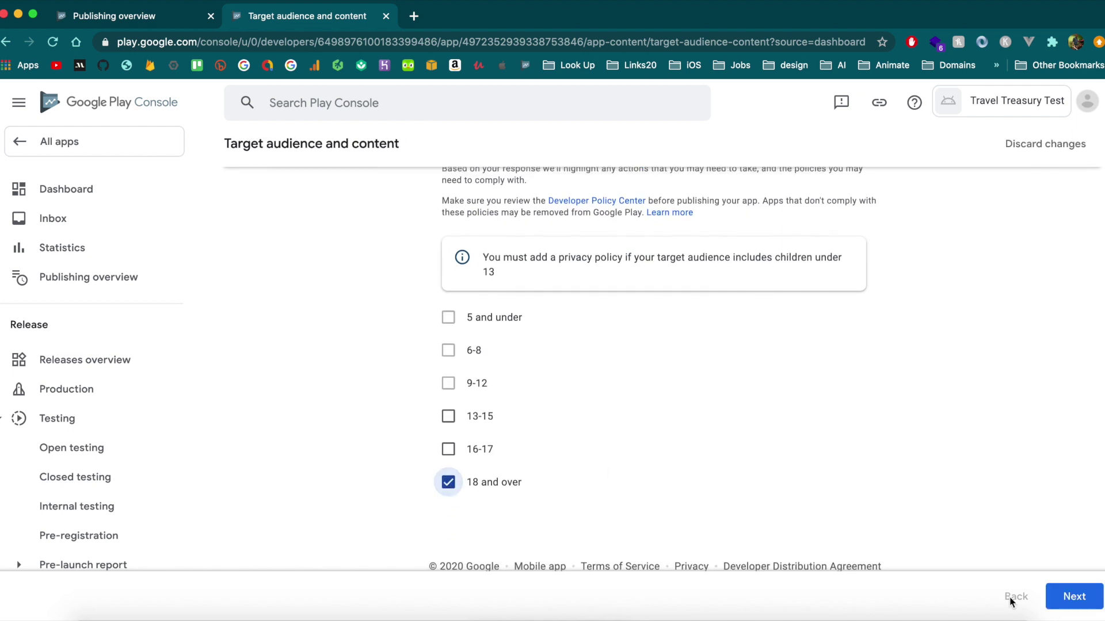
left_click(1059, 604)
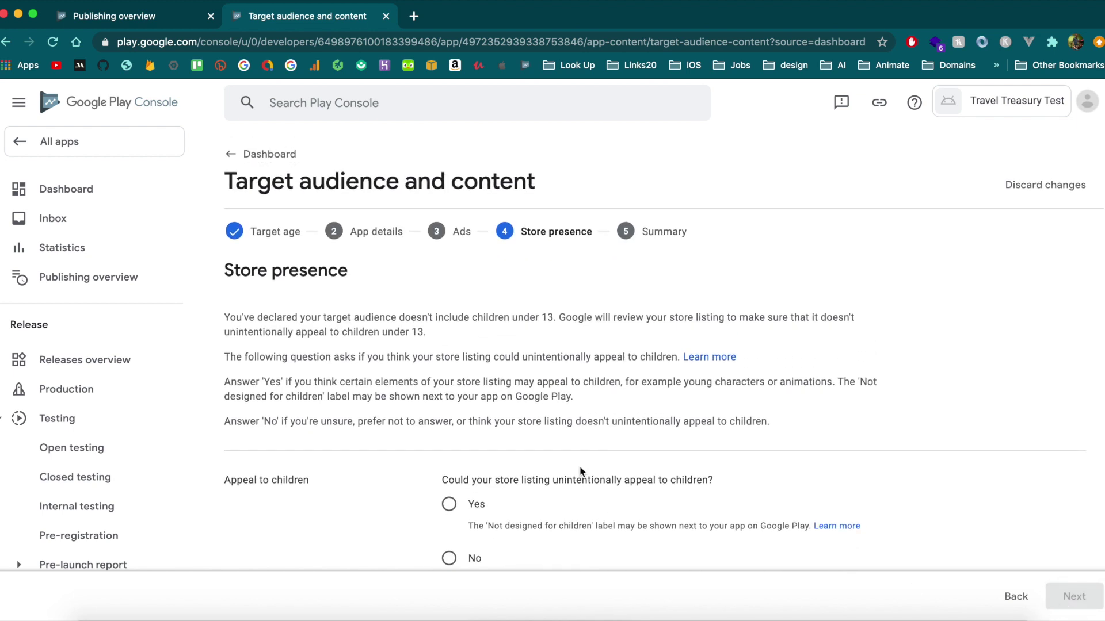
scroll(399, 391, "down", 3)
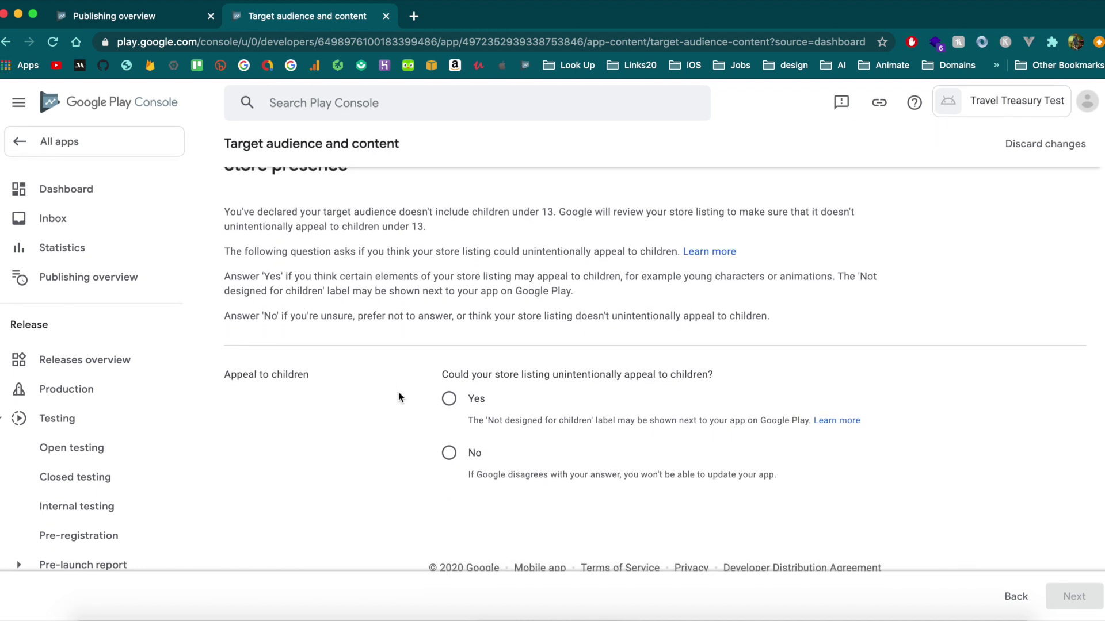
scroll(401, 397, "down", 1)
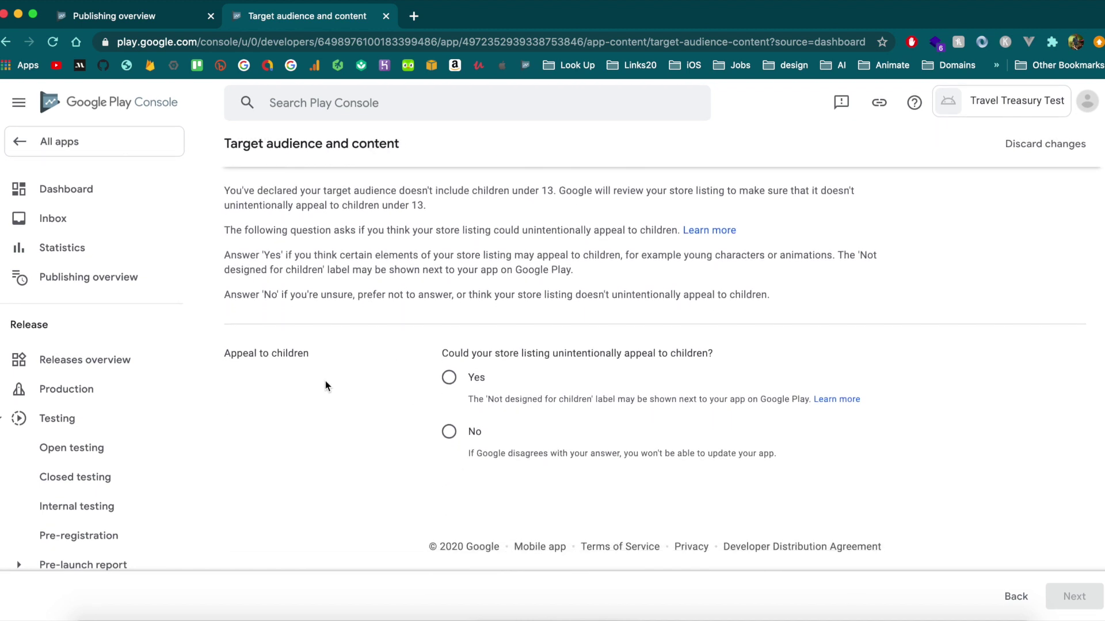
scroll(350, 346, "up", 4)
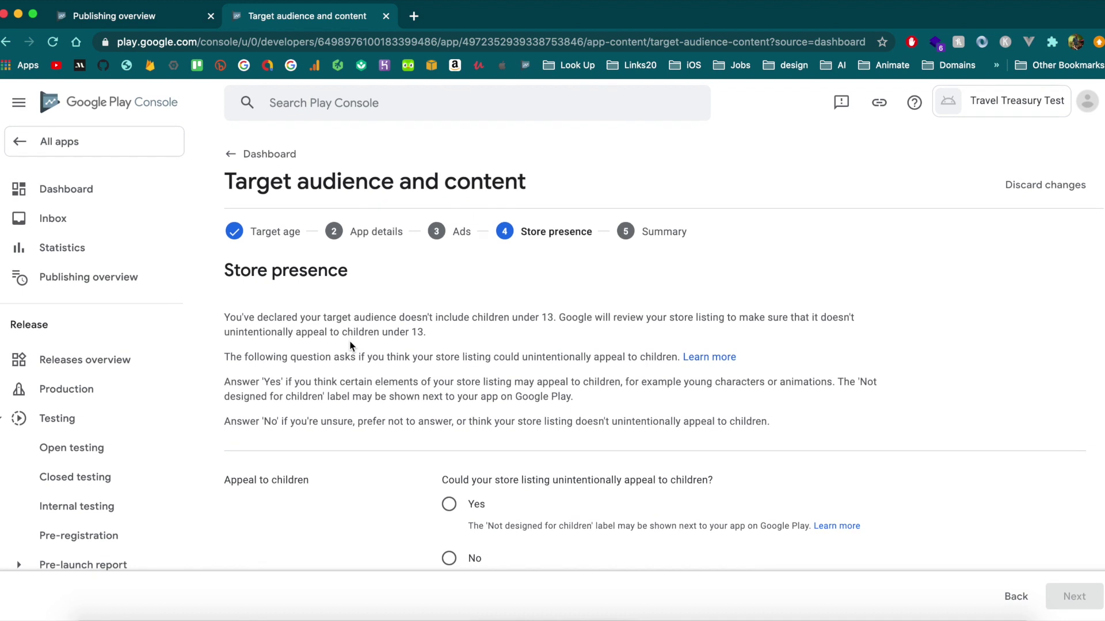
scroll(350, 345, "down", 5)
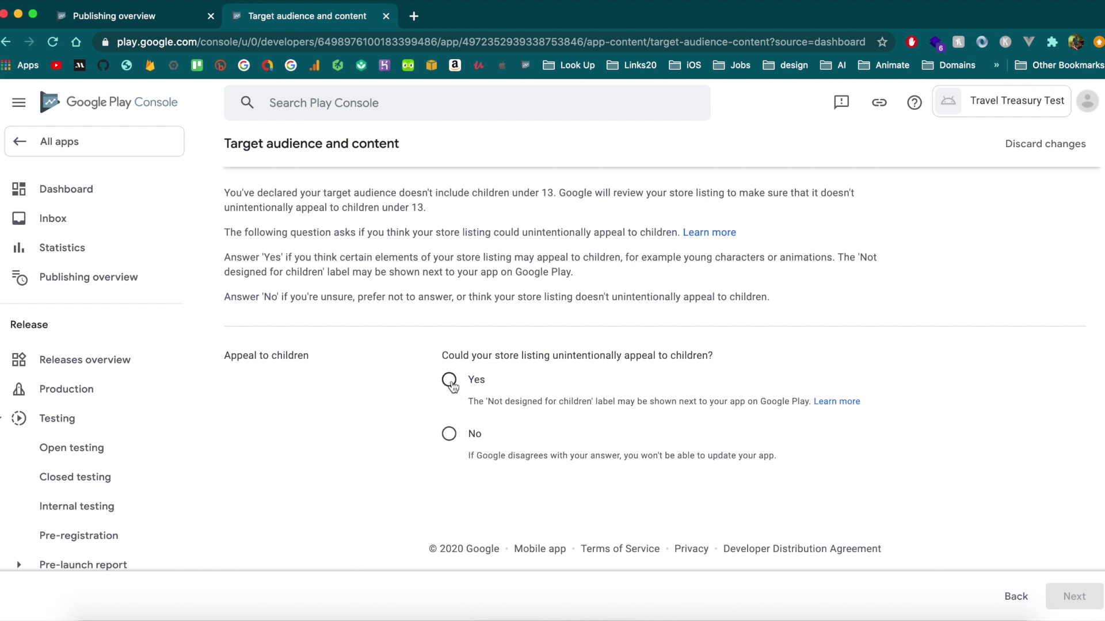
left_click_drag(470, 462, 789, 459)
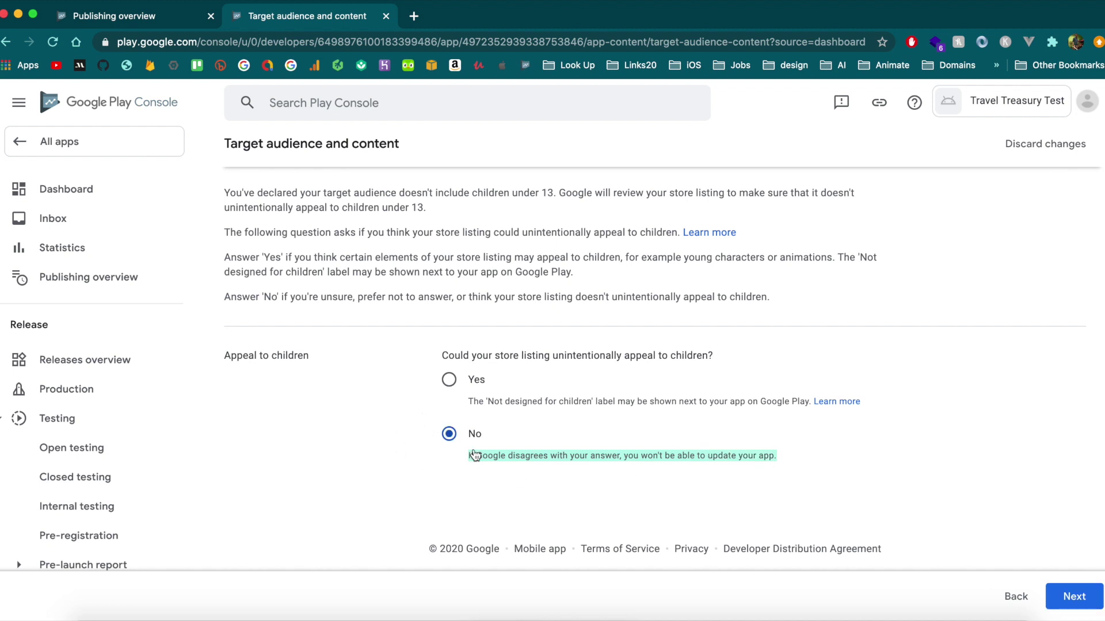
left_click(473, 389)
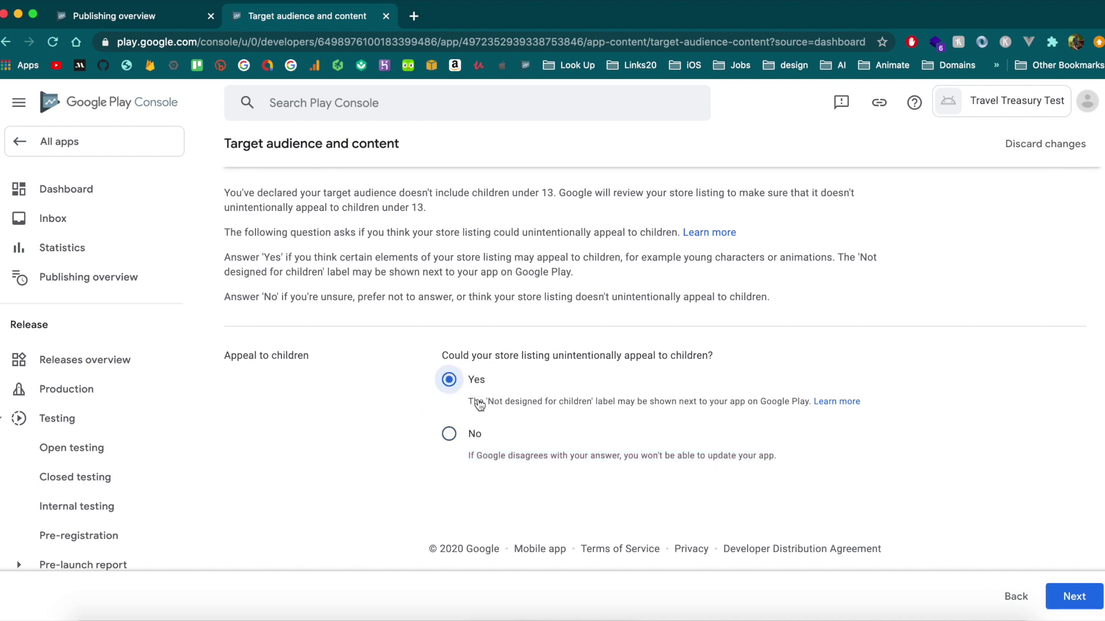
left_click(1074, 596)
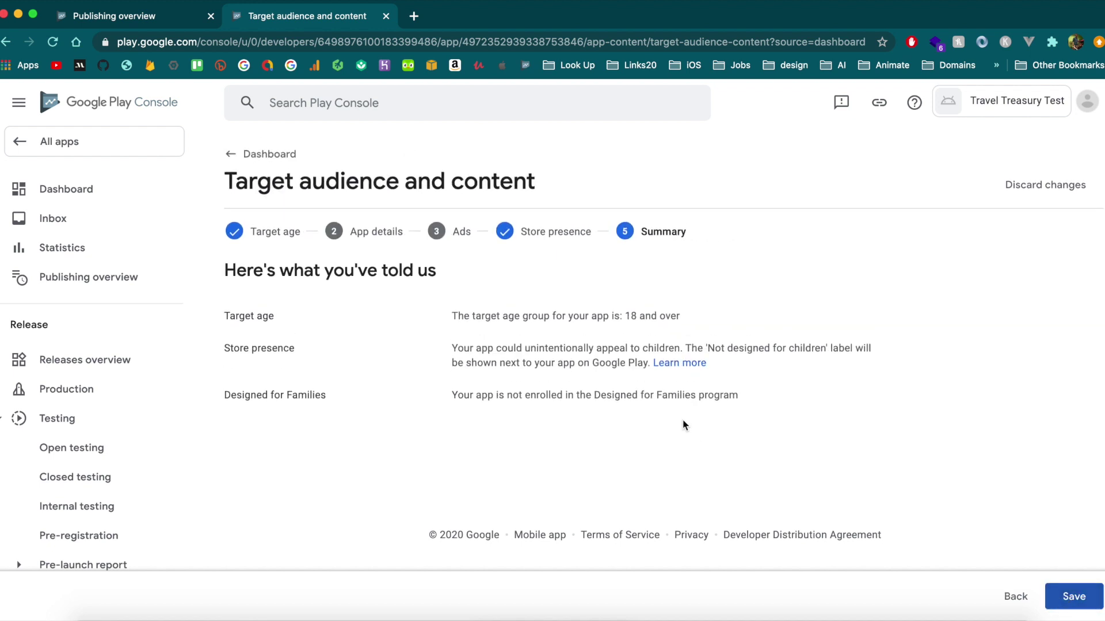
left_click(1069, 602)
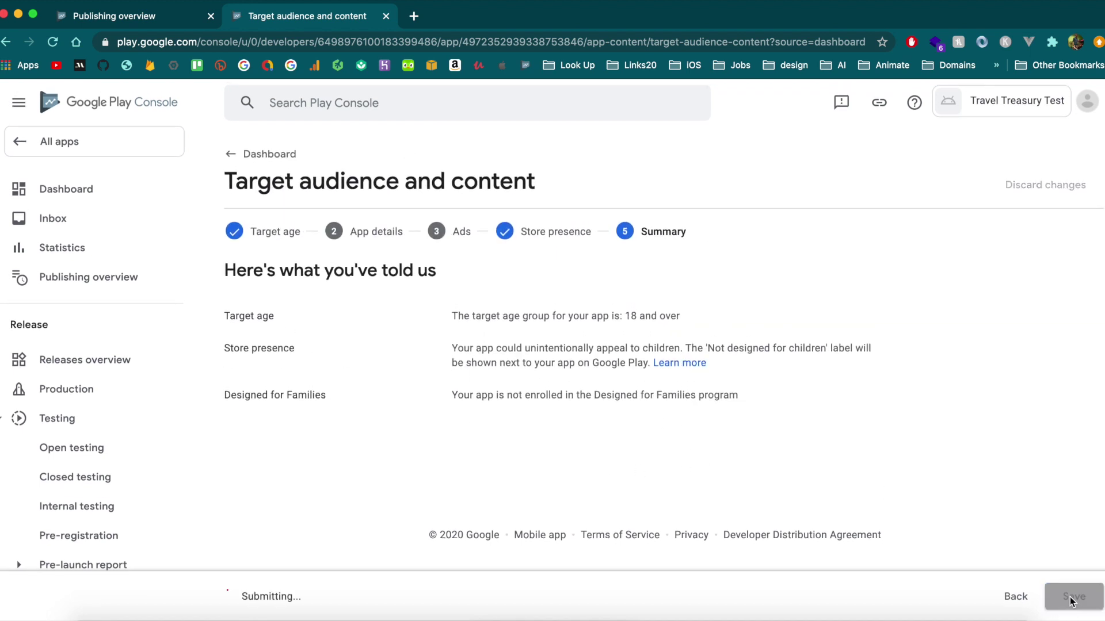
- Declare in News apps that the app is not a news app and save
left_click(83, 192)
scroll(359, 324, "down", 5)
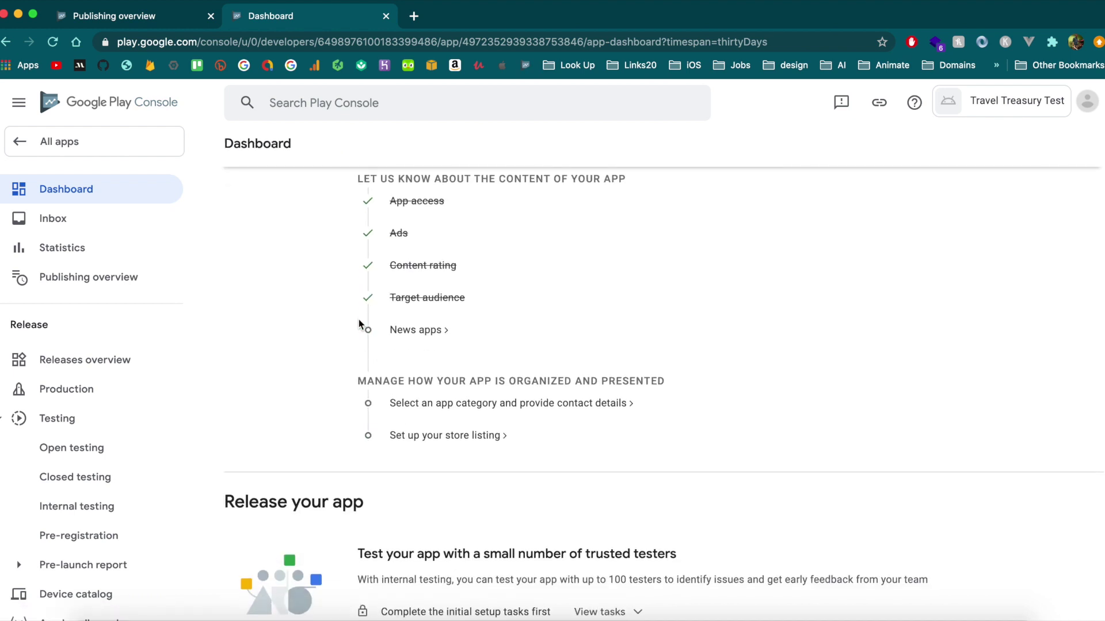
left_click(411, 329)
left_click(449, 292)
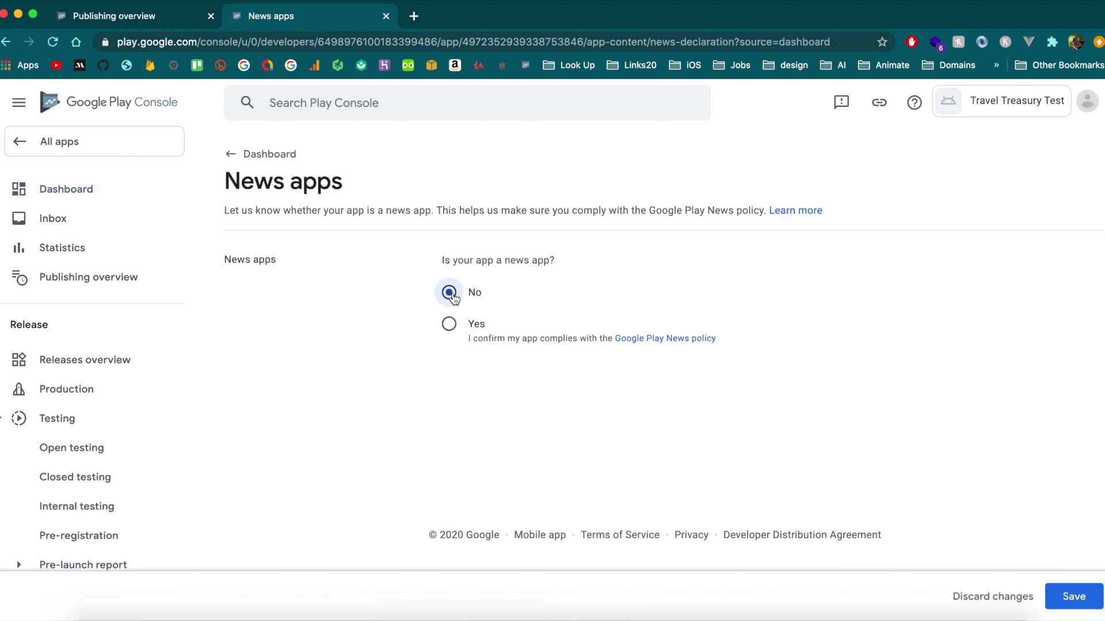
left_click(1072, 594)
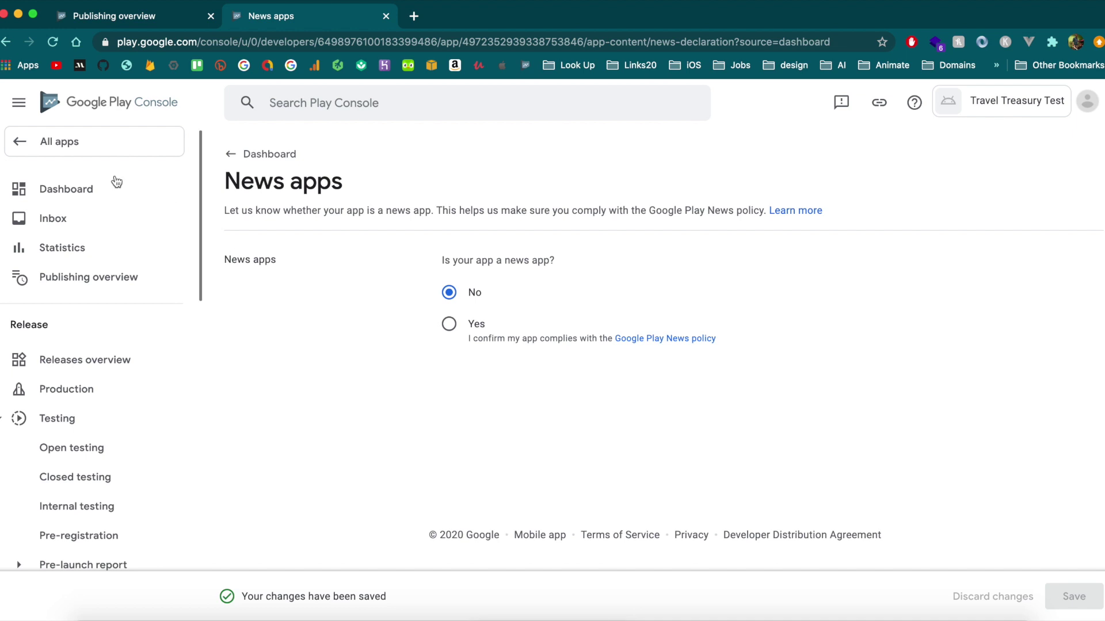
left_click(260, 160)
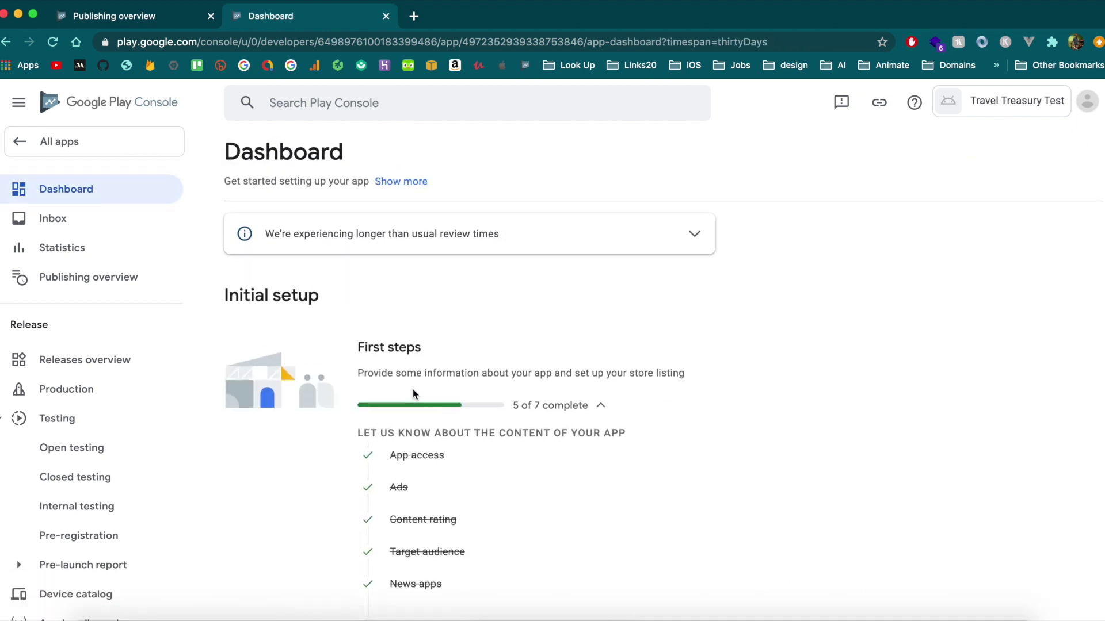
scroll(414, 390, "down", 4)
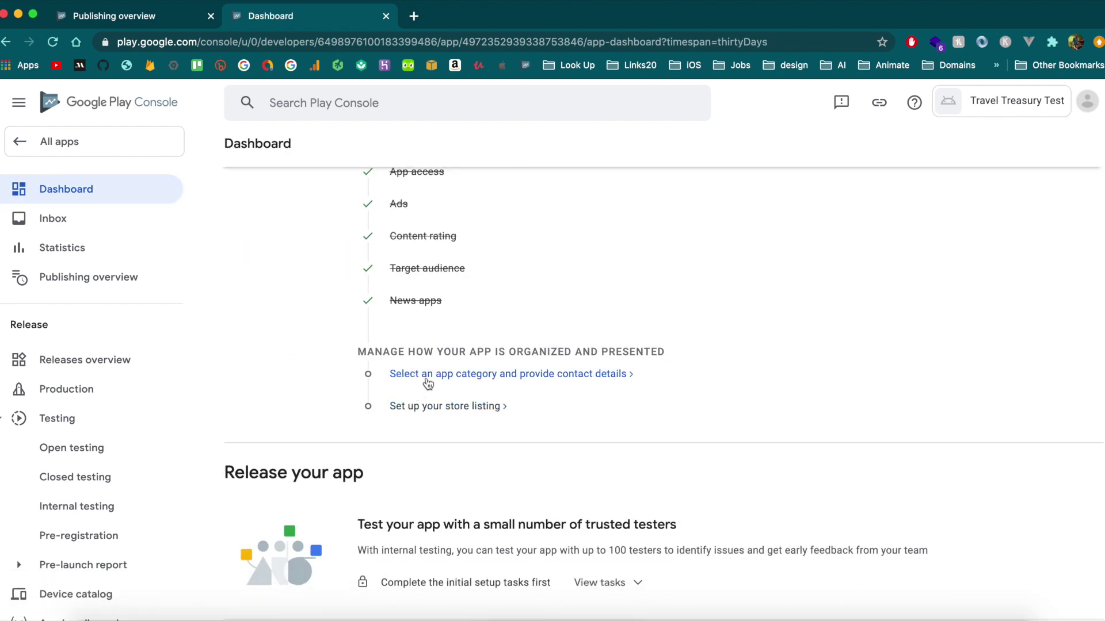
- Keep the listing type as App and set the category to Travel & Local
left_click(445, 380)
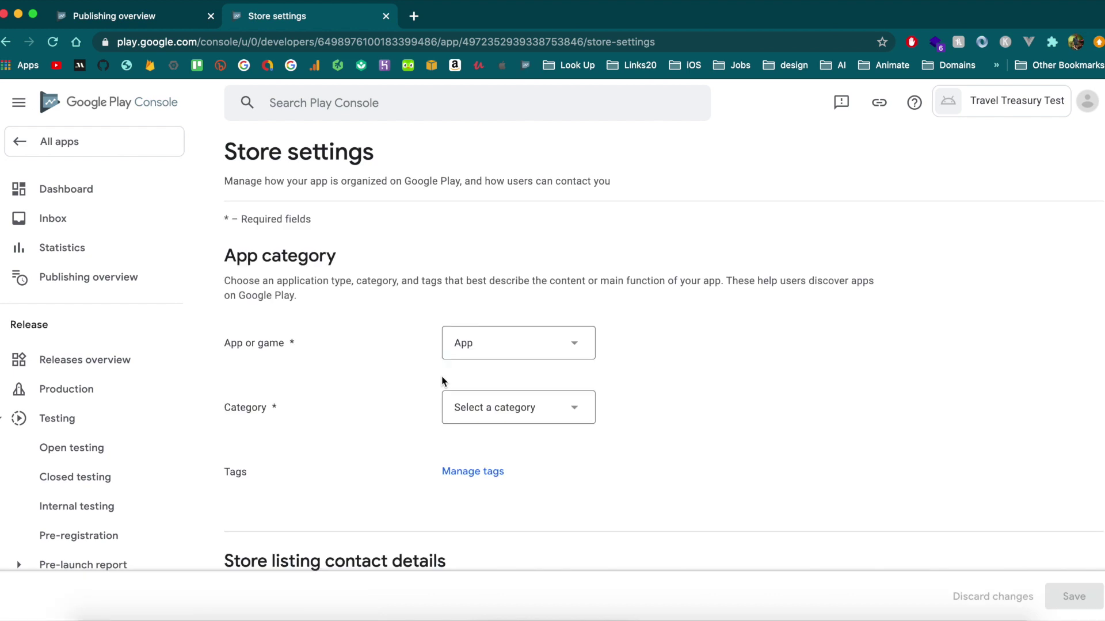
left_click(506, 347)
left_click(506, 347)
left_click(511, 409)
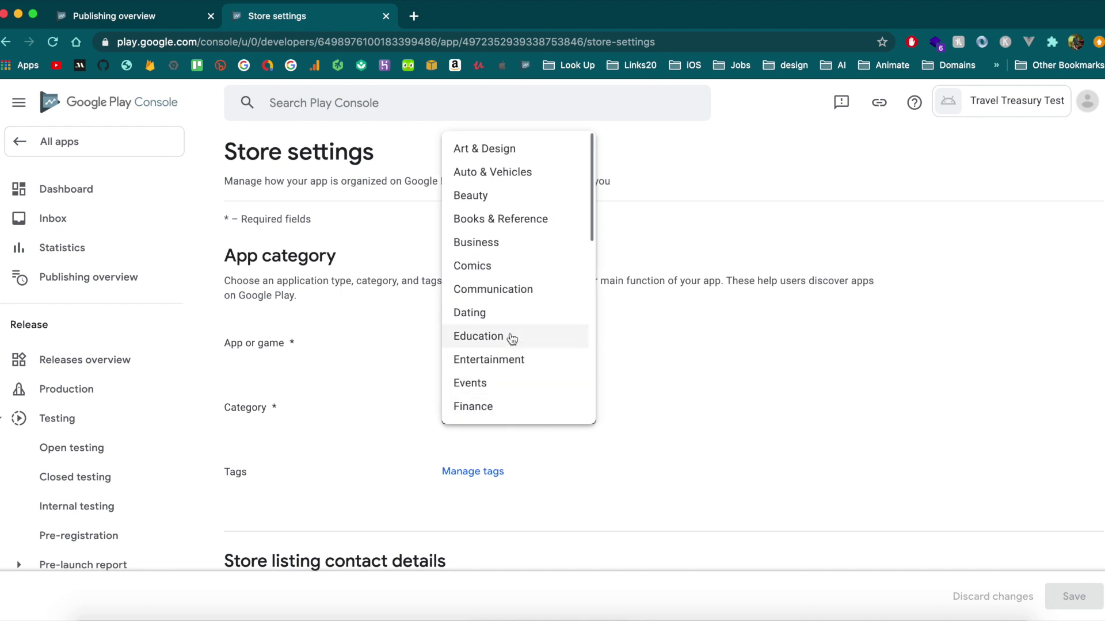
scroll(511, 340, "down", 7)
scroll(511, 339, "down", 3)
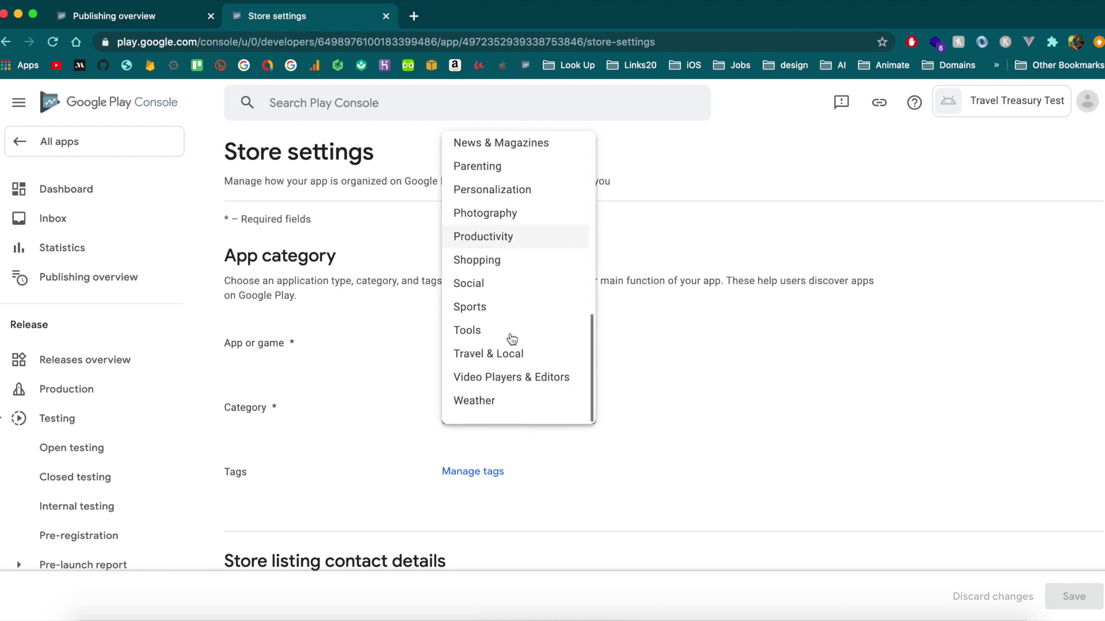
left_click(511, 353)
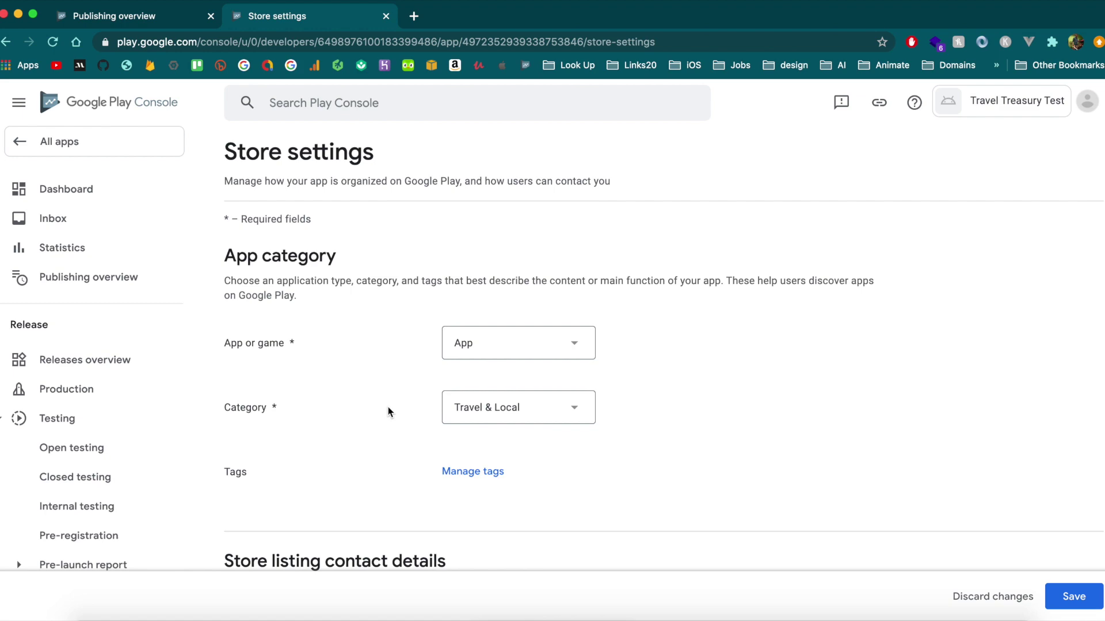
- Browse the available tags and close the list without adding any
scroll(621, 439, "down", 2)
left_click(487, 418)
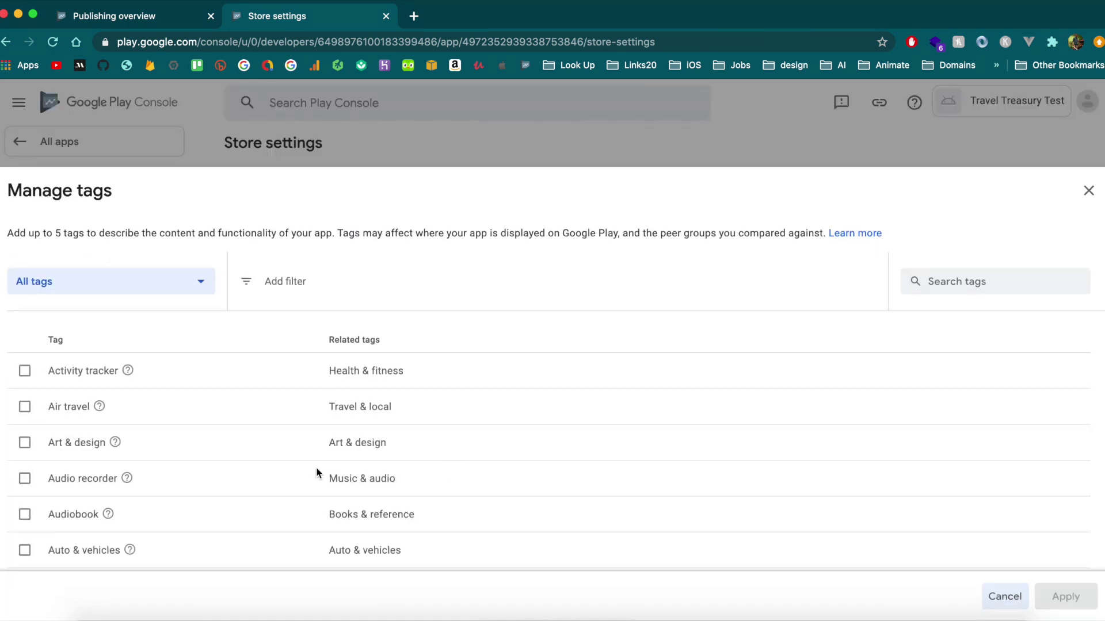
scroll(18, 430, "down", 20)
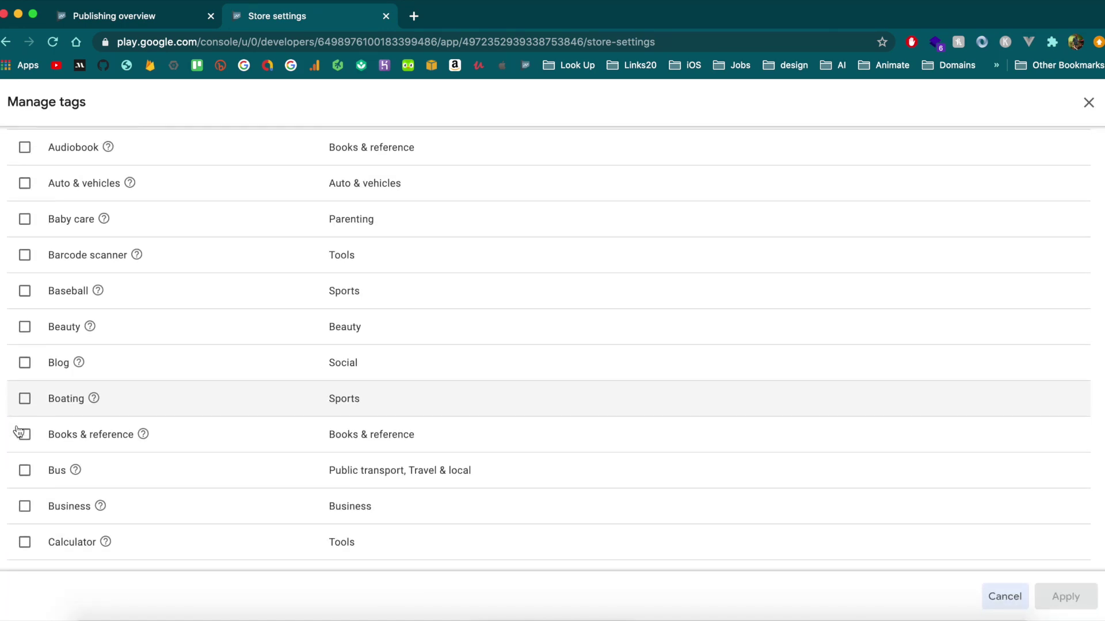
scroll(19, 438, "down", 15)
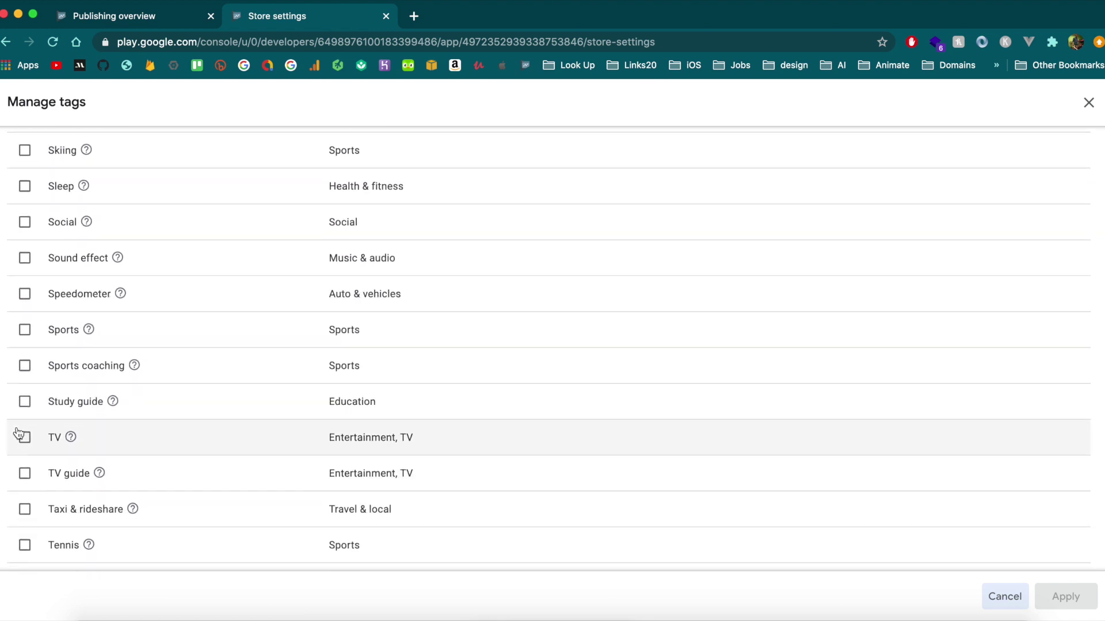
scroll(23, 445, "up", 4)
scroll(24, 452, "up", 10)
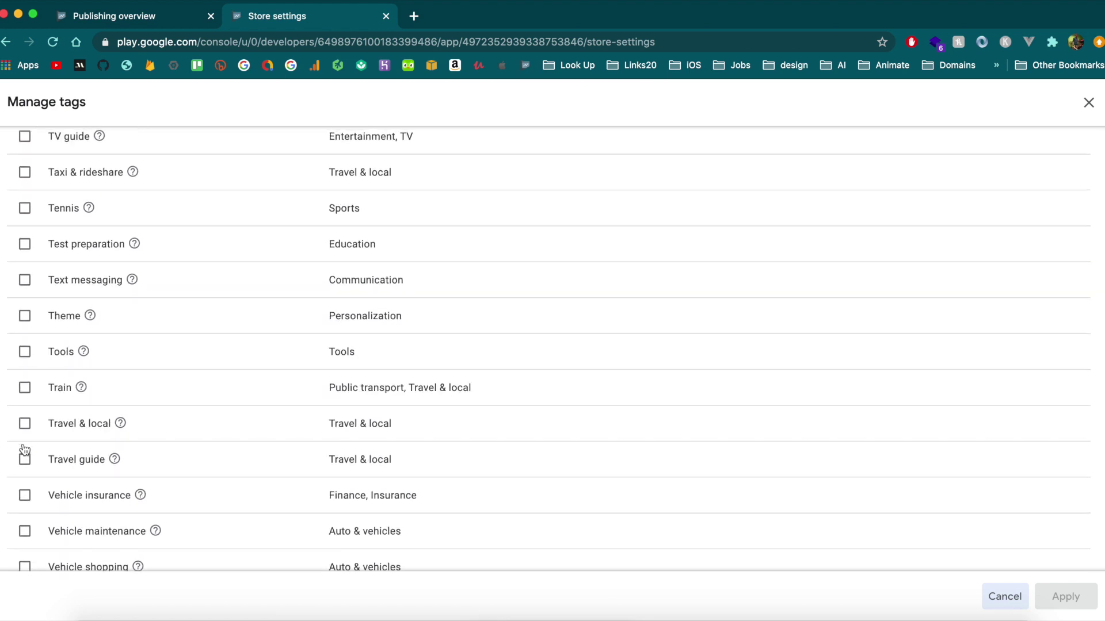
left_click(1089, 102)
scroll(730, 408, "down", 5)
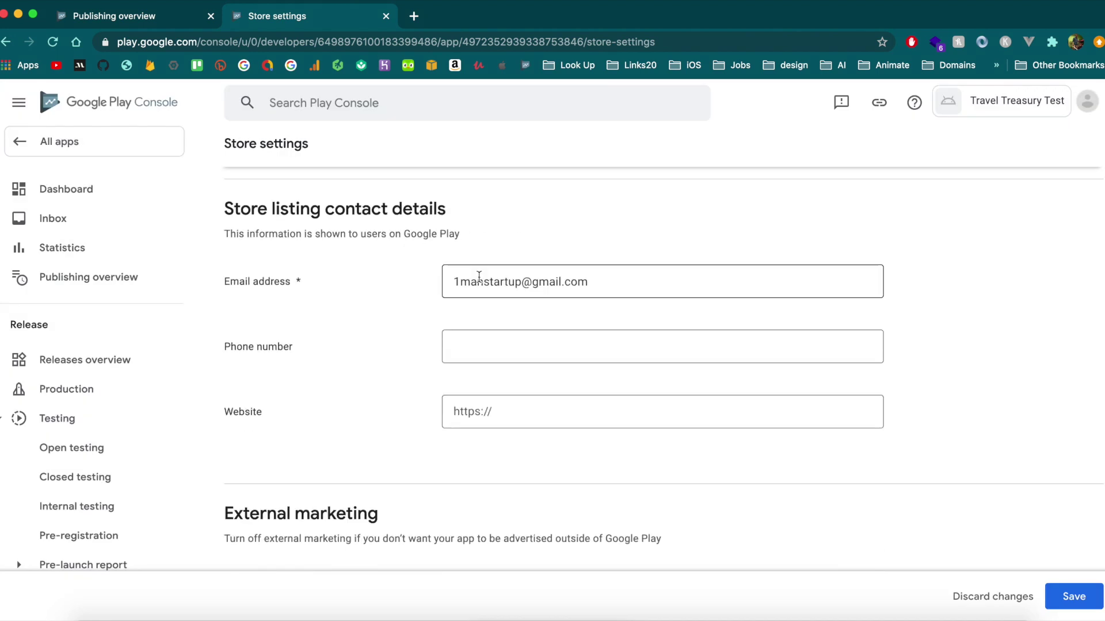
left_click(478, 280)
left_click(505, 412)
type("https://traveltreasury.app")
triple_click(506, 412)
left_click(412, 434)
scroll(412, 434, "down", 3)
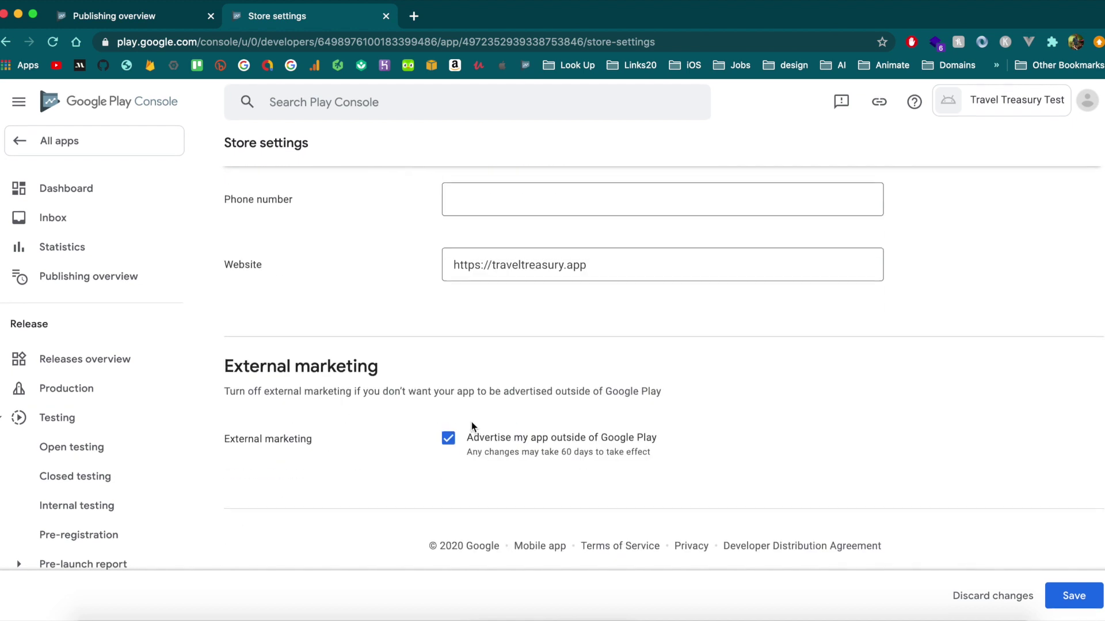
left_click(451, 442)
left_click(455, 442)
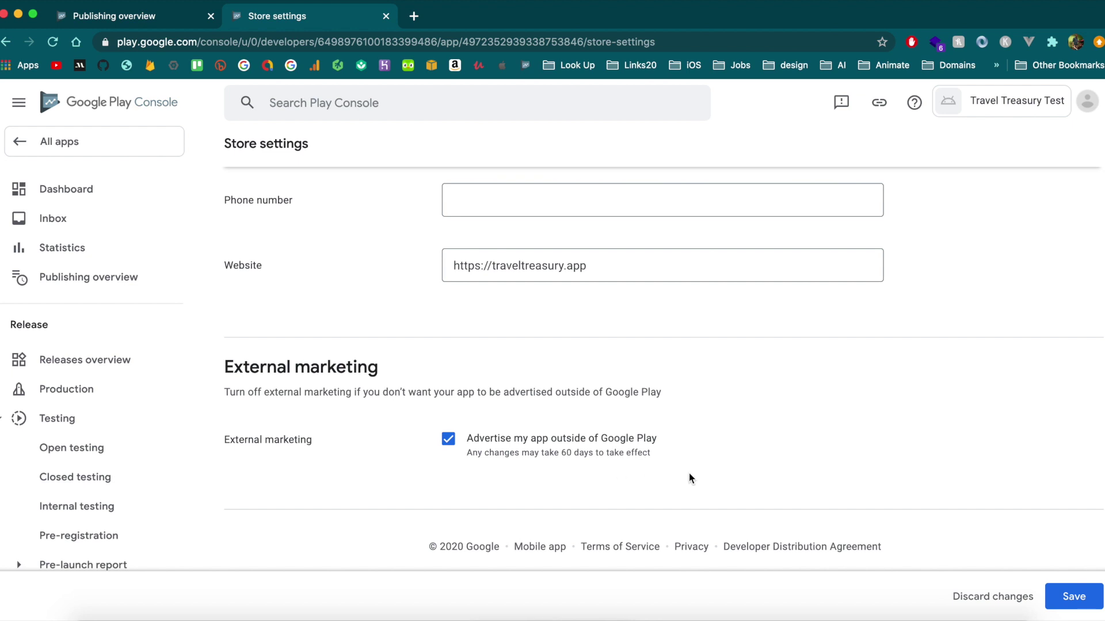
left_click(1086, 600)
scroll(444, 370, "down", 5)
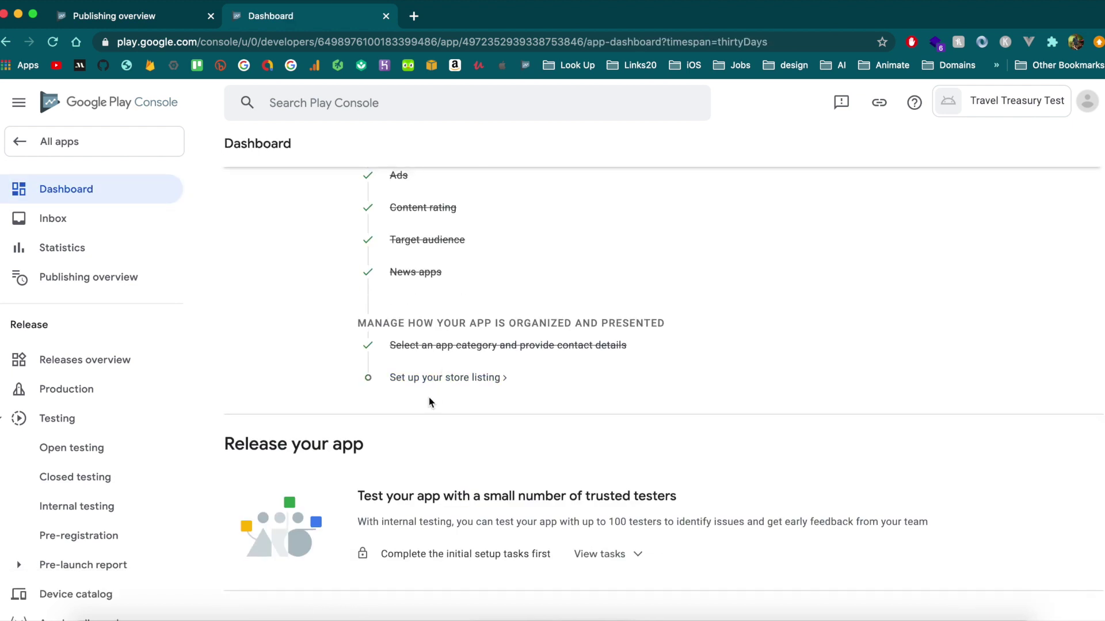
- Open the Main store listing and scroll past its descriptions to the App icon box
left_click(468, 378)
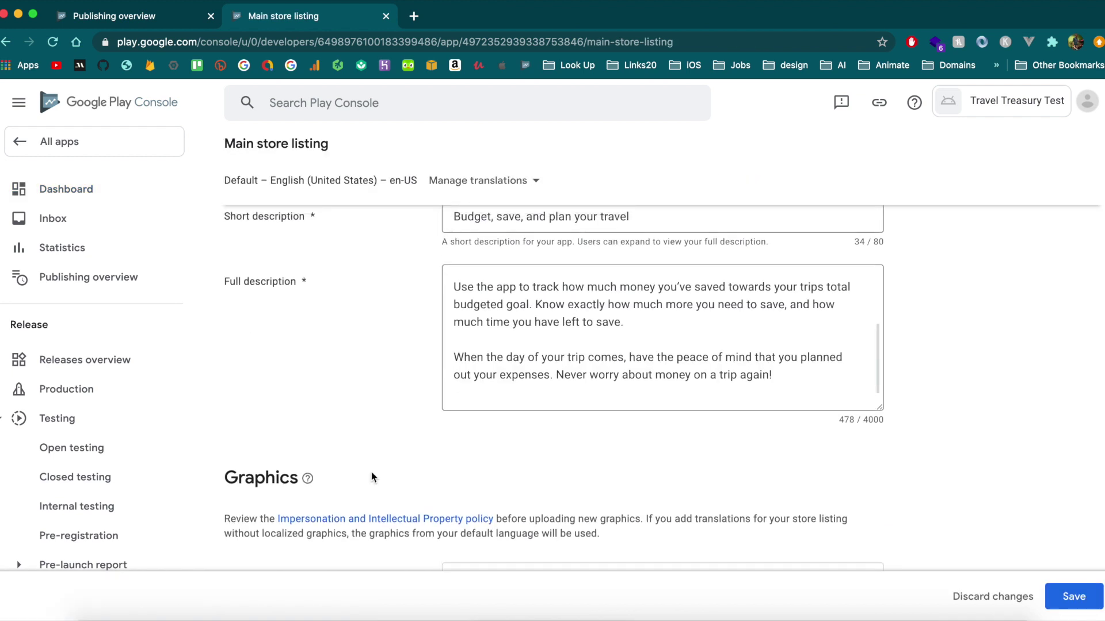
scroll(506, 404, "down", 3)
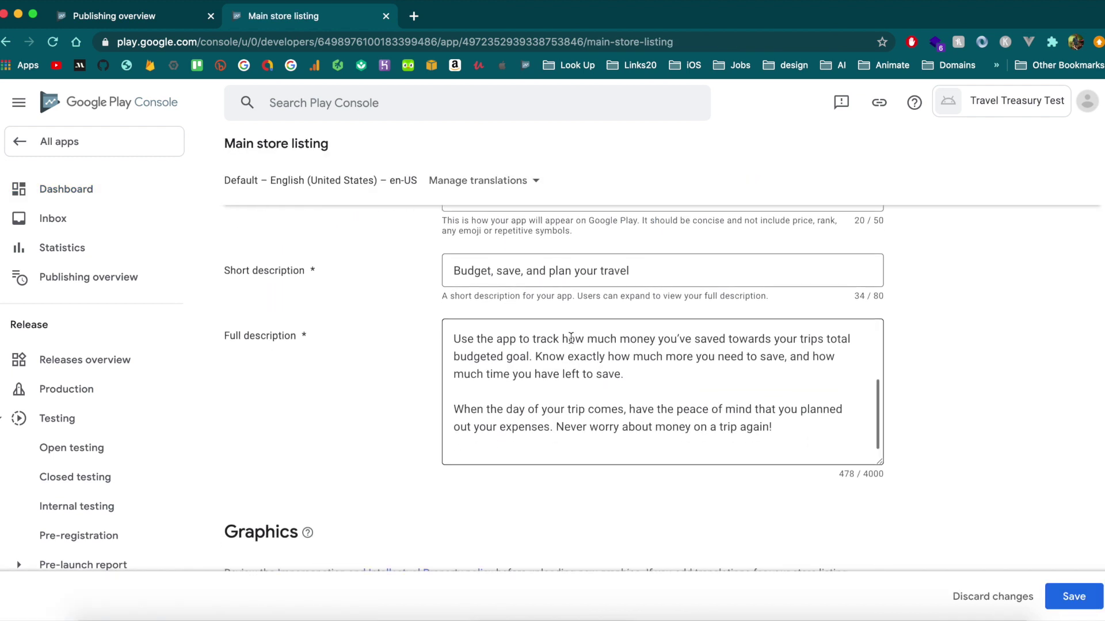
scroll(571, 338, "up", 4)
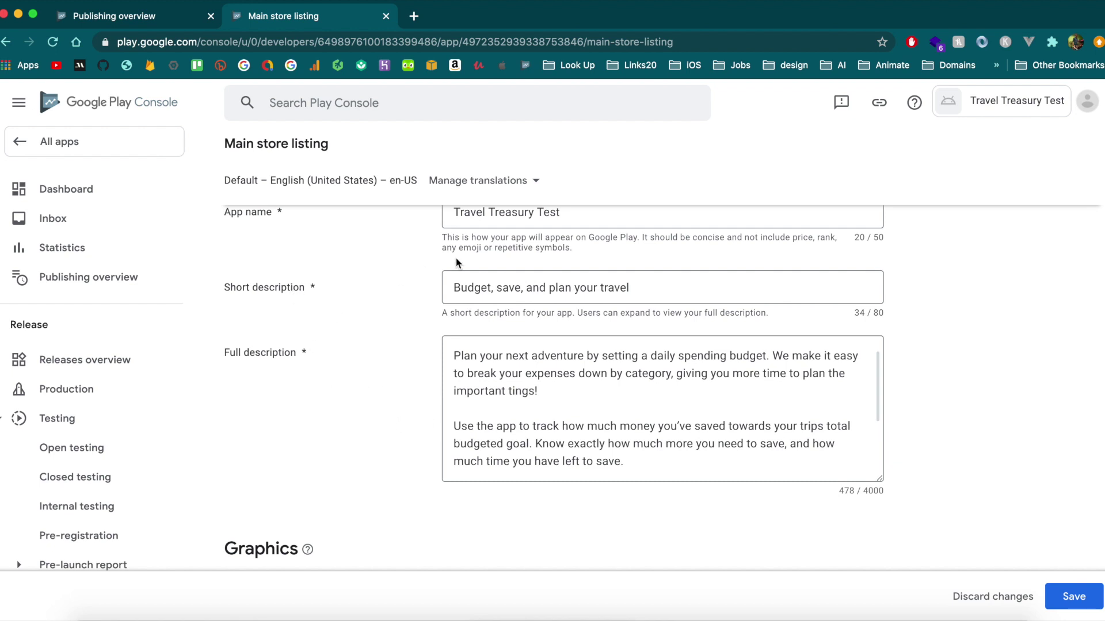
scroll(457, 262, "up", 1)
scroll(460, 261, "down", 7)
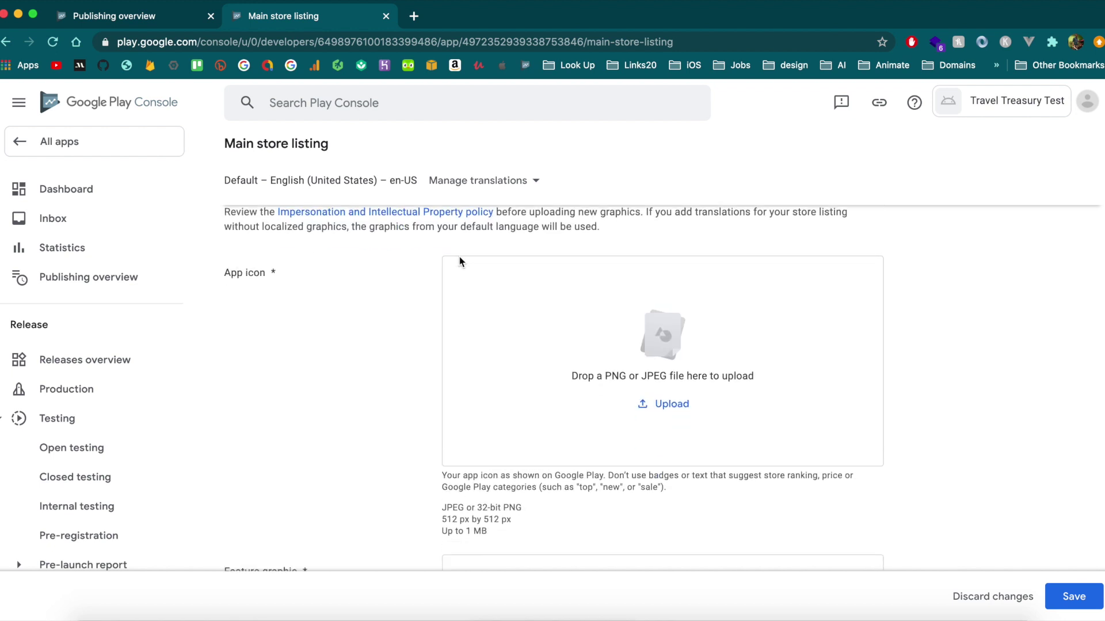
scroll(459, 262, "up", 2)
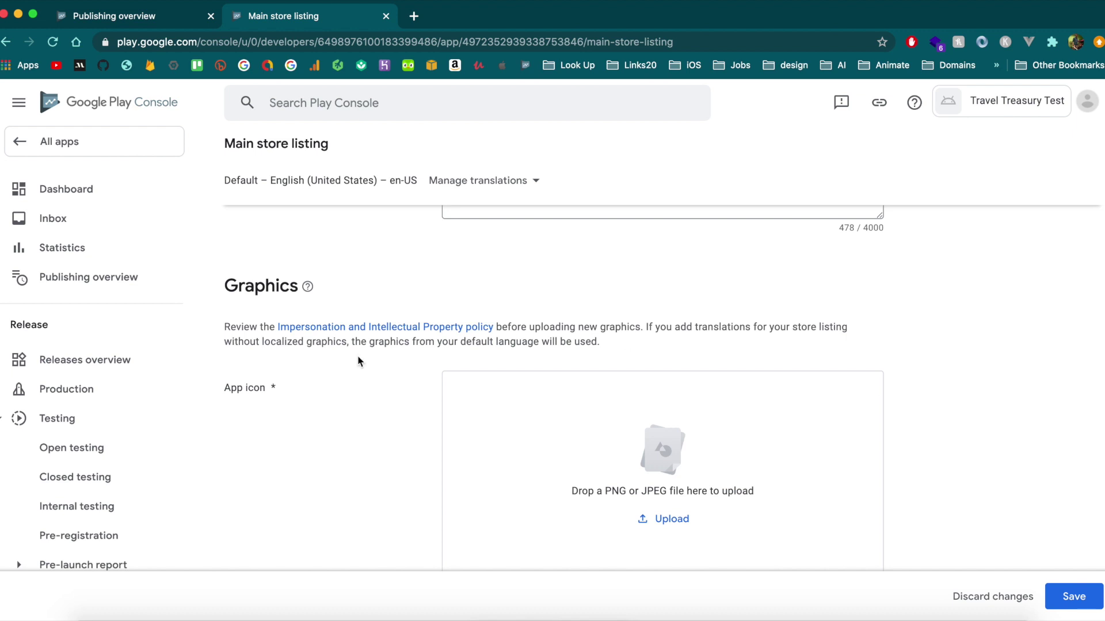
scroll(358, 361, "down", 3)
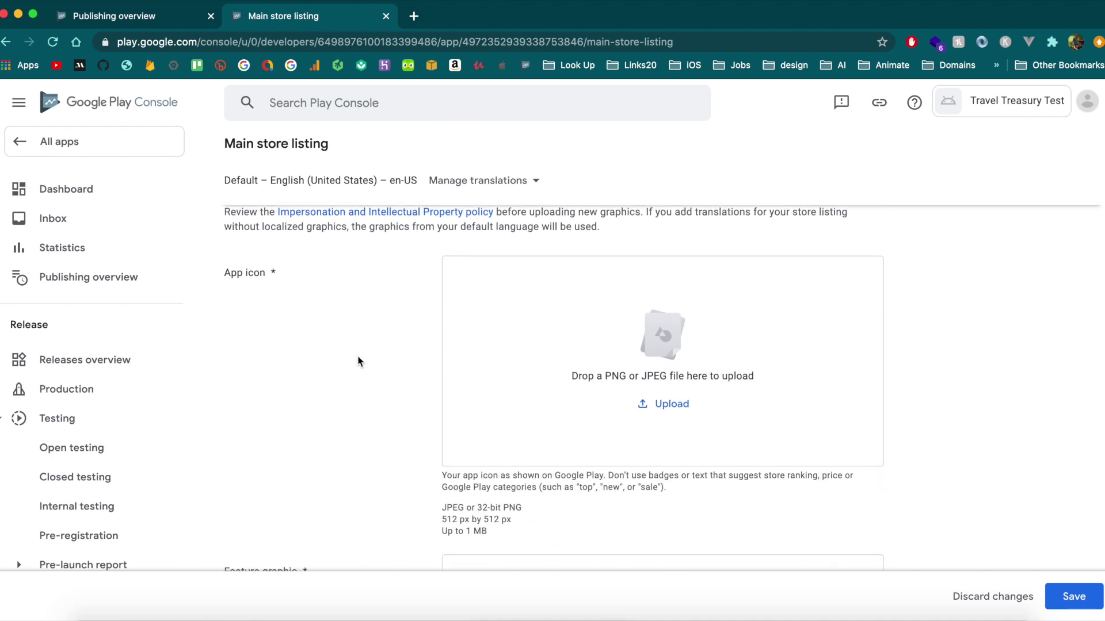
- Upload logo.png from the Desktop as the app icon
left_click(667, 404)
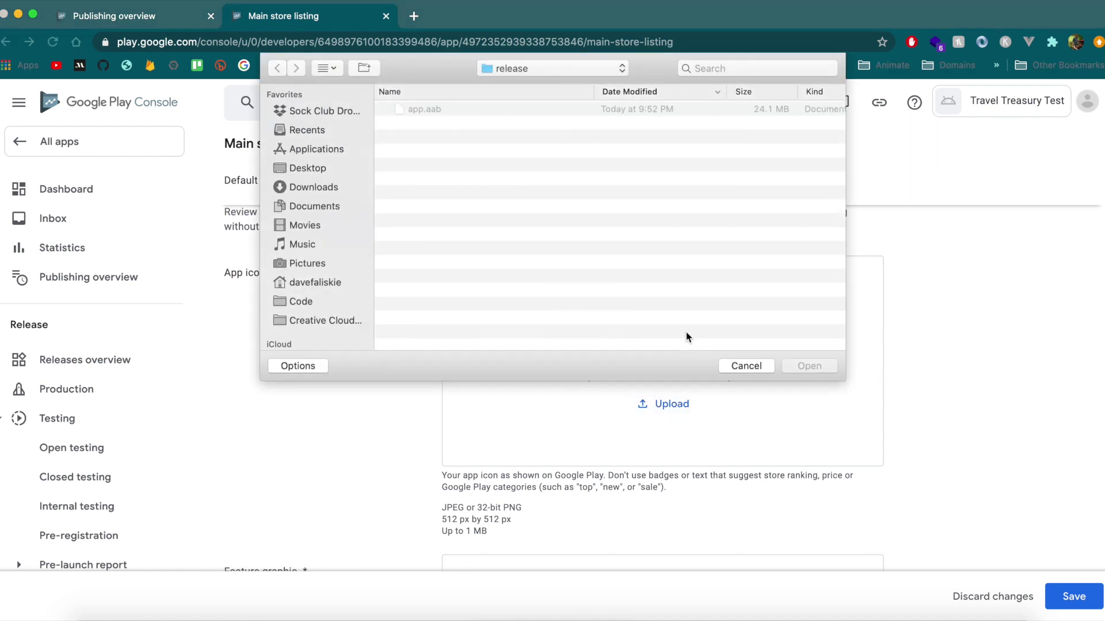
left_click(322, 167)
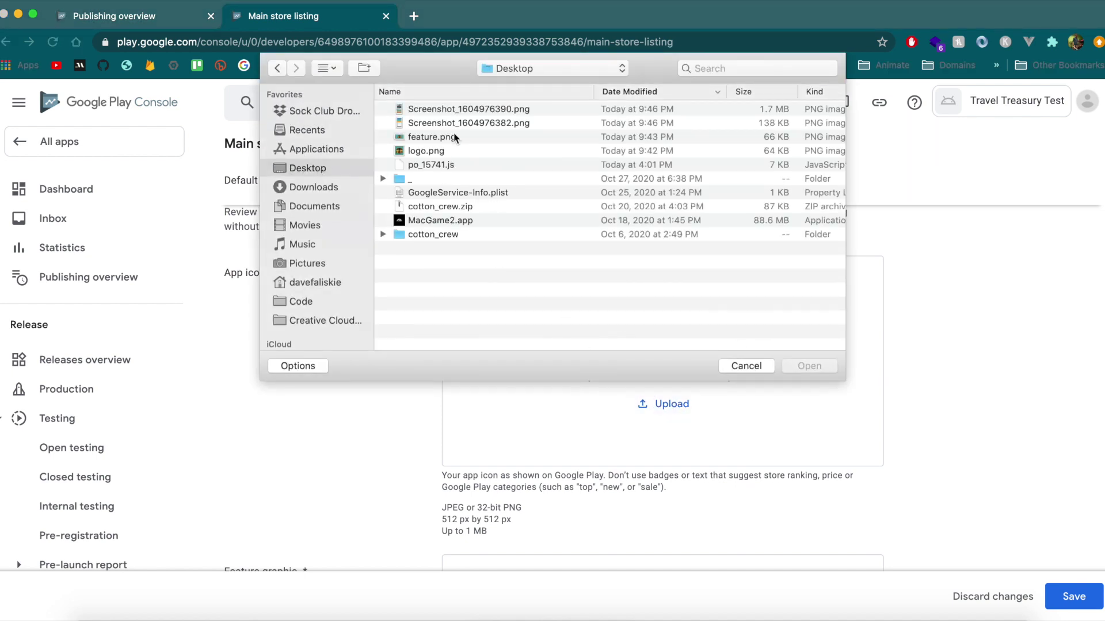
left_click(439, 152)
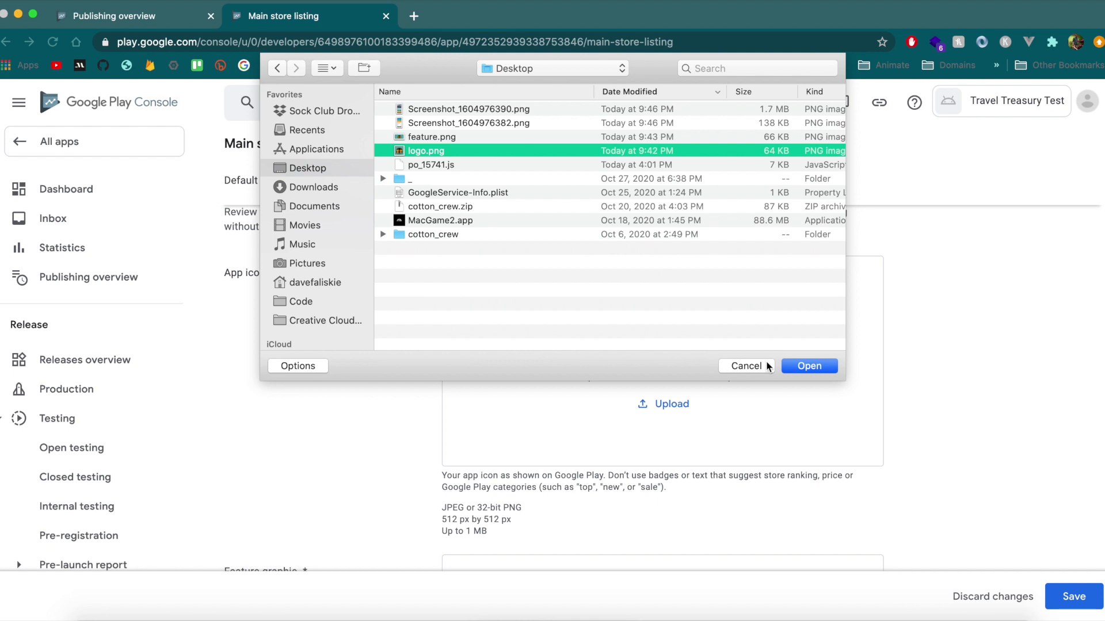
left_click(806, 366)
left_click_drag(441, 475, 518, 515)
- Upload feature.png as the 1,024 x 500 px feature graphic
scroll(572, 392, "down", 3)
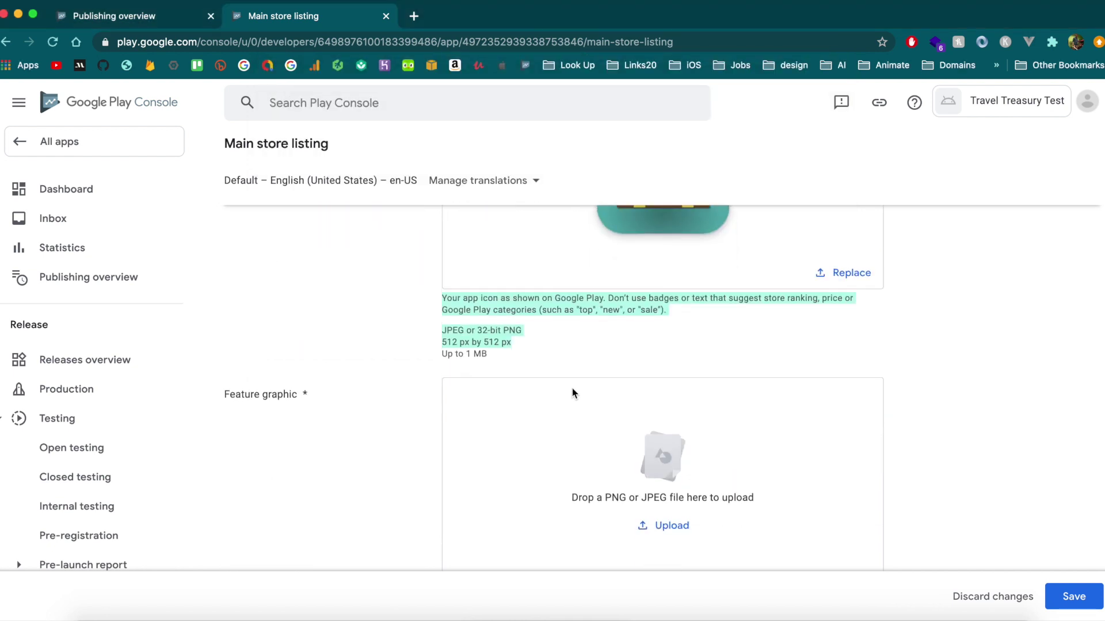
scroll(572, 392, "down", 2)
left_click(662, 412)
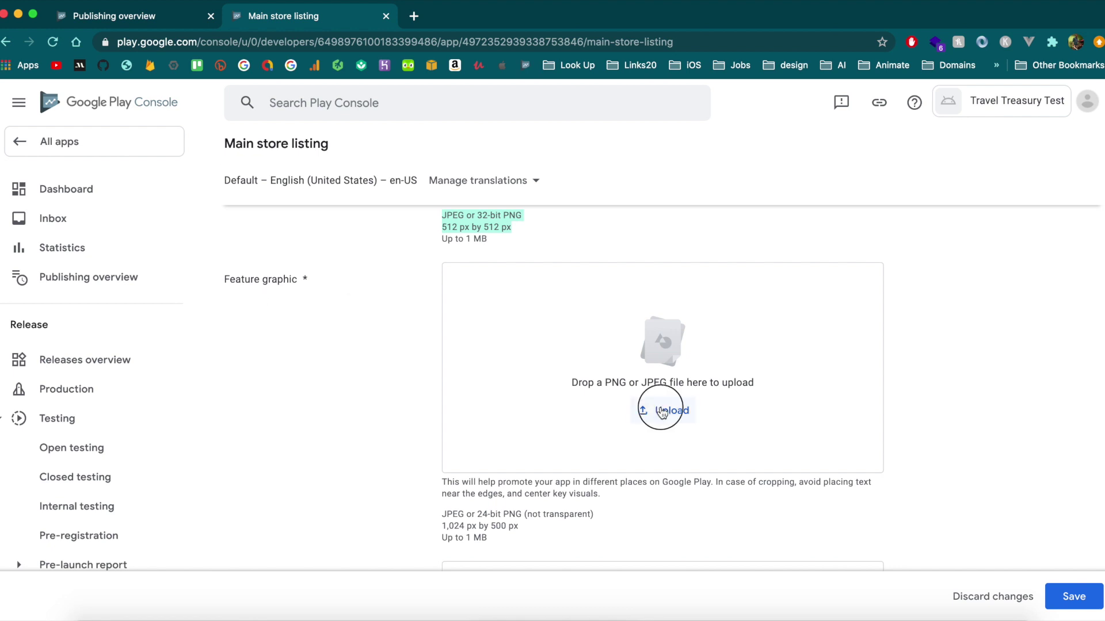
left_click(439, 139)
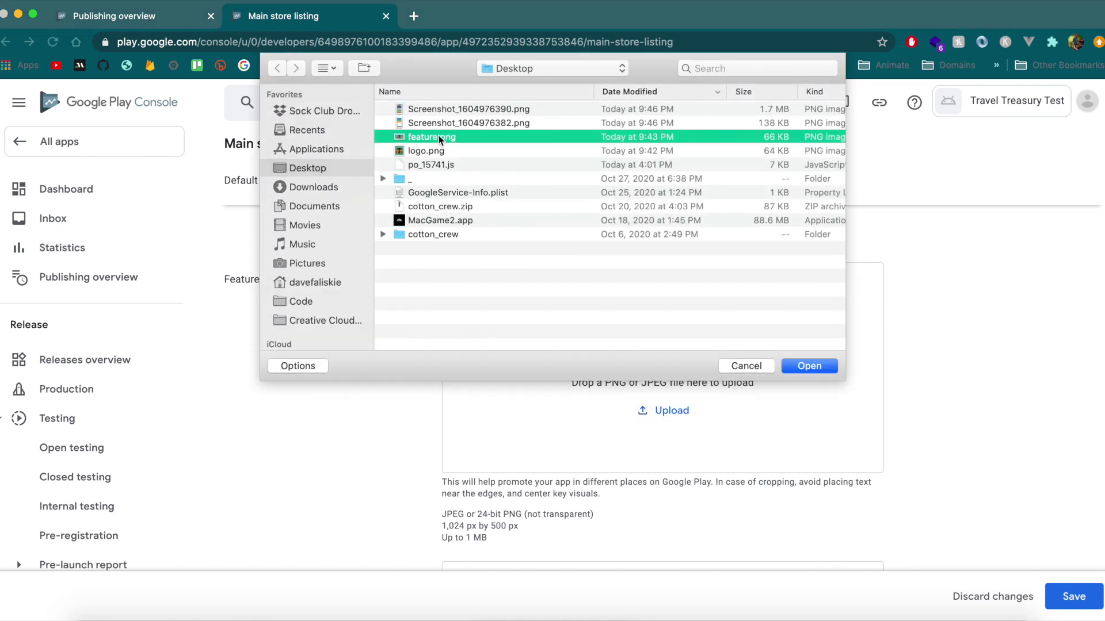
left_click(808, 367)
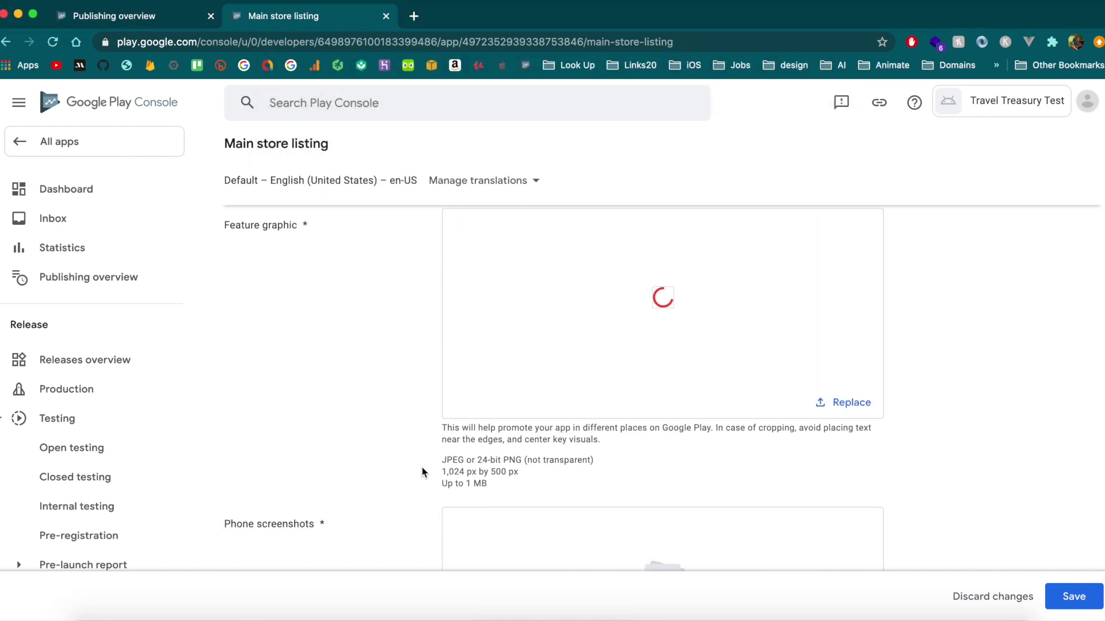
left_click_drag(441, 469, 541, 469)
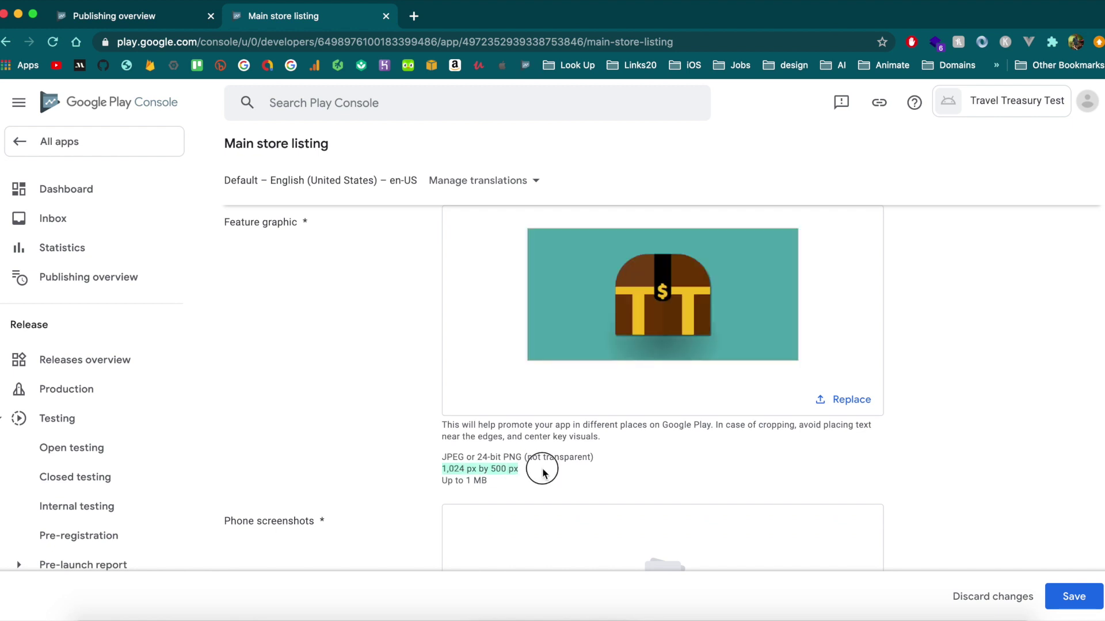
- Upload both screenshot PNGs together as the phone screenshots
scroll(630, 247, "down", 3)
scroll(630, 249, "down", 3)
left_click(663, 367)
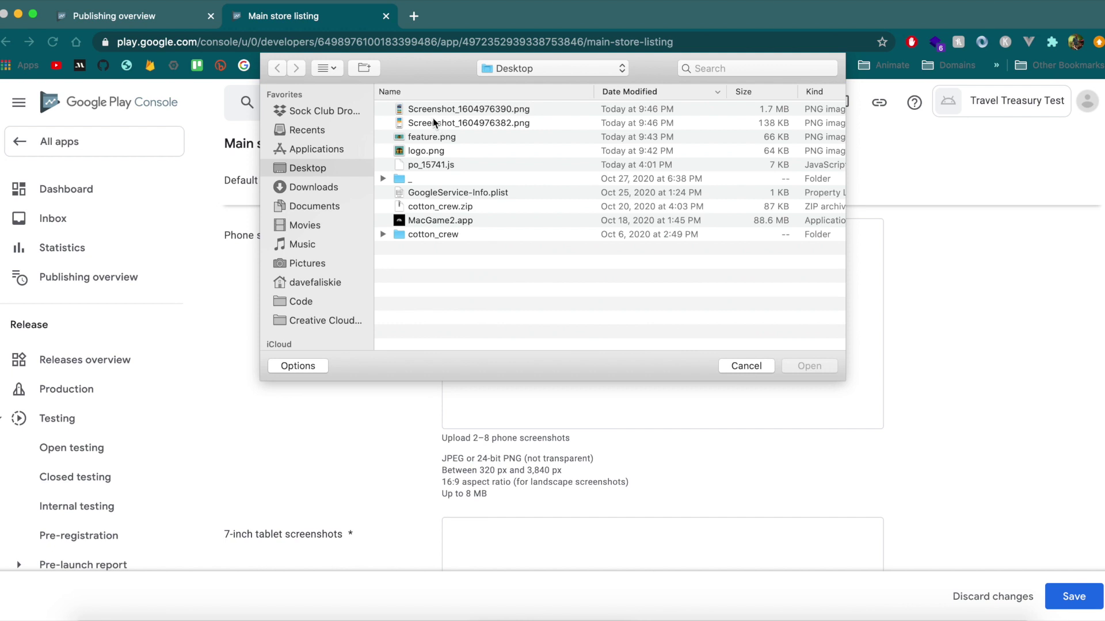
left_click(428, 110)
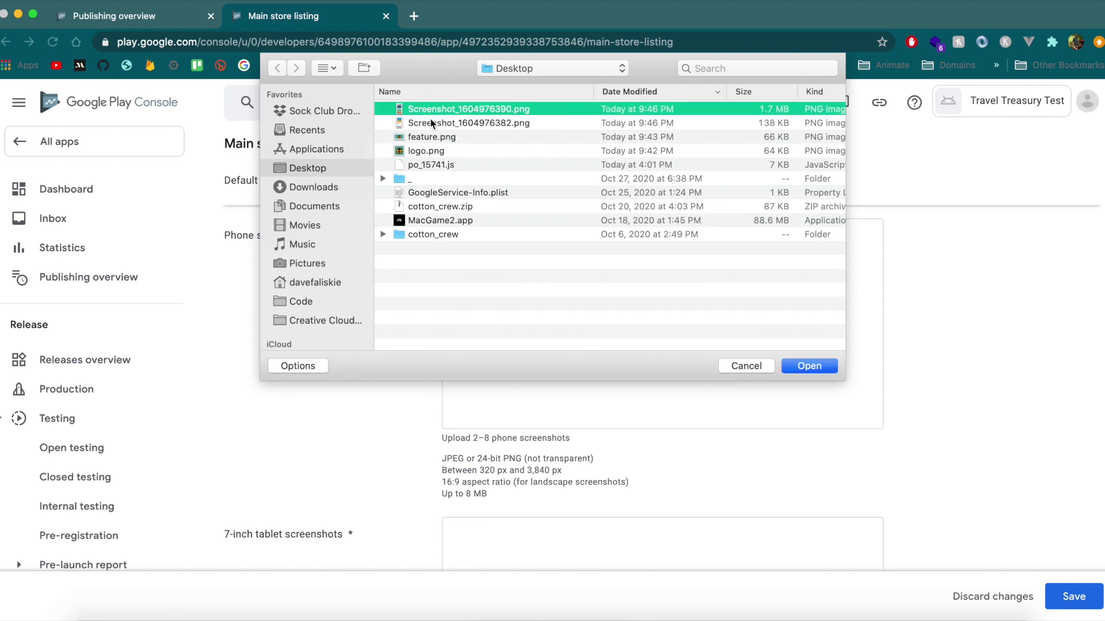
left_click(431, 123, "shift")
left_click(809, 366)
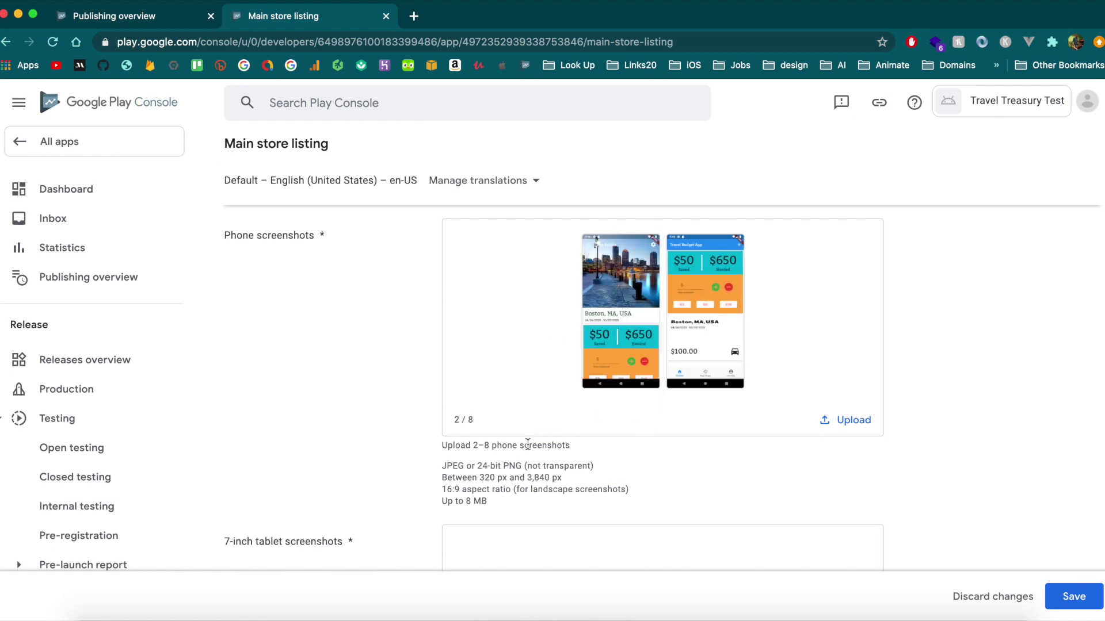
- Leave the promo video field empty and save the main store listing
scroll(526, 448, "down", 3)
scroll(525, 448, "up", 4)
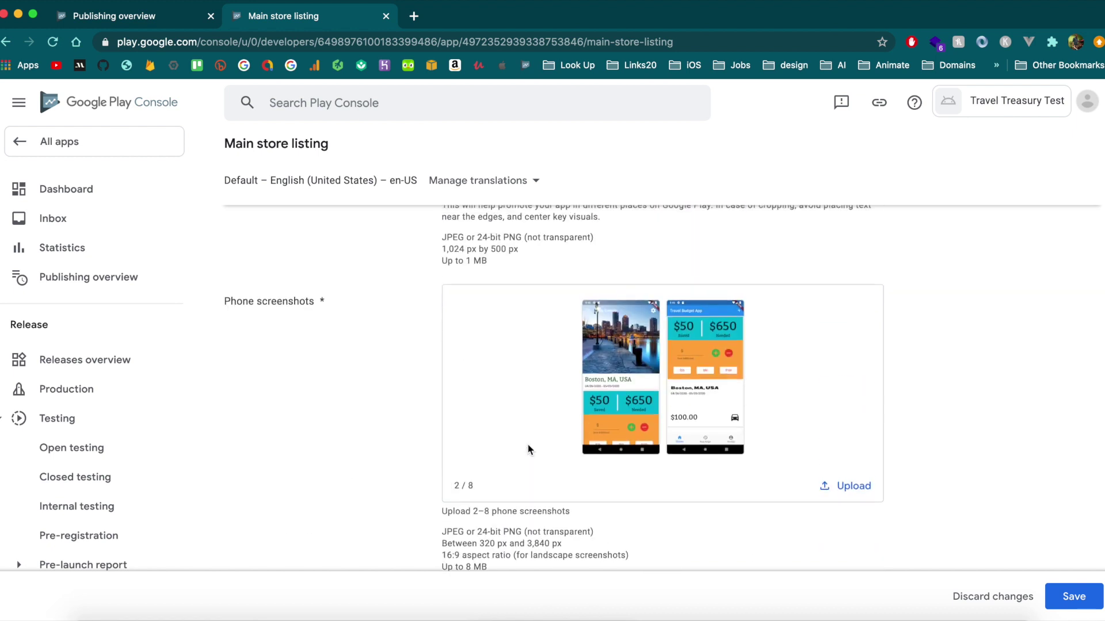
scroll(316, 296, "down", 10)
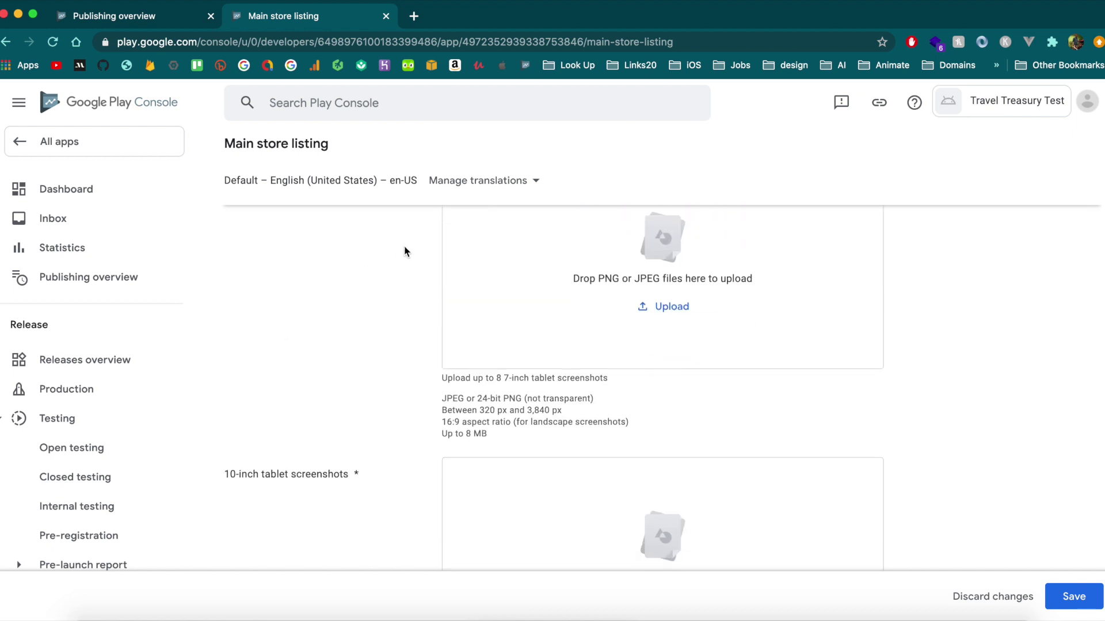
scroll(407, 251, "down", 1)
left_click(525, 455)
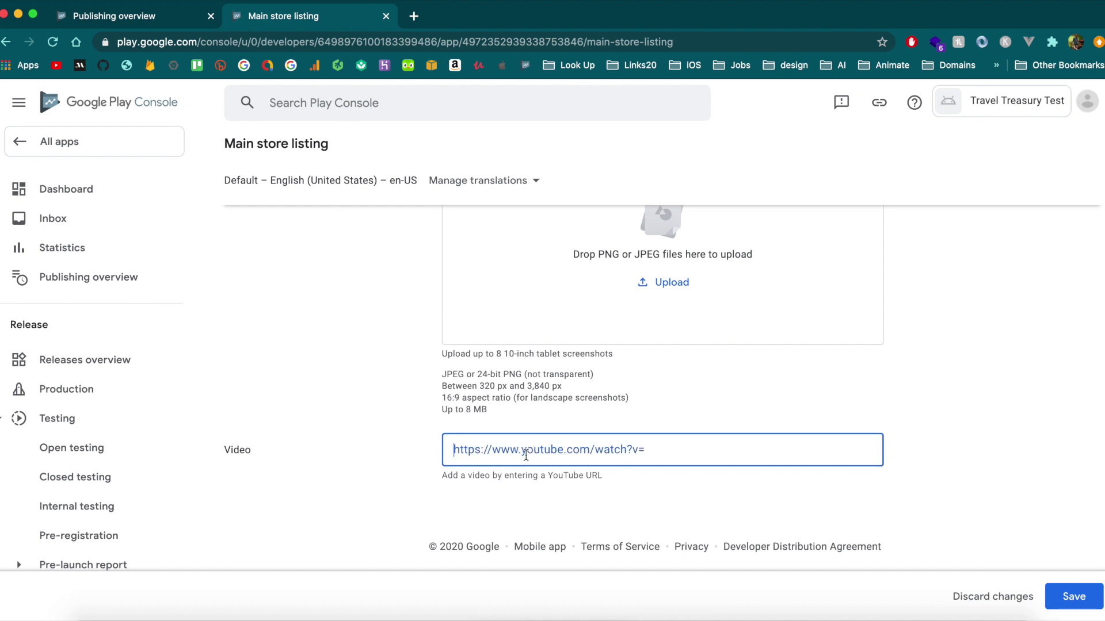
left_click(330, 452)
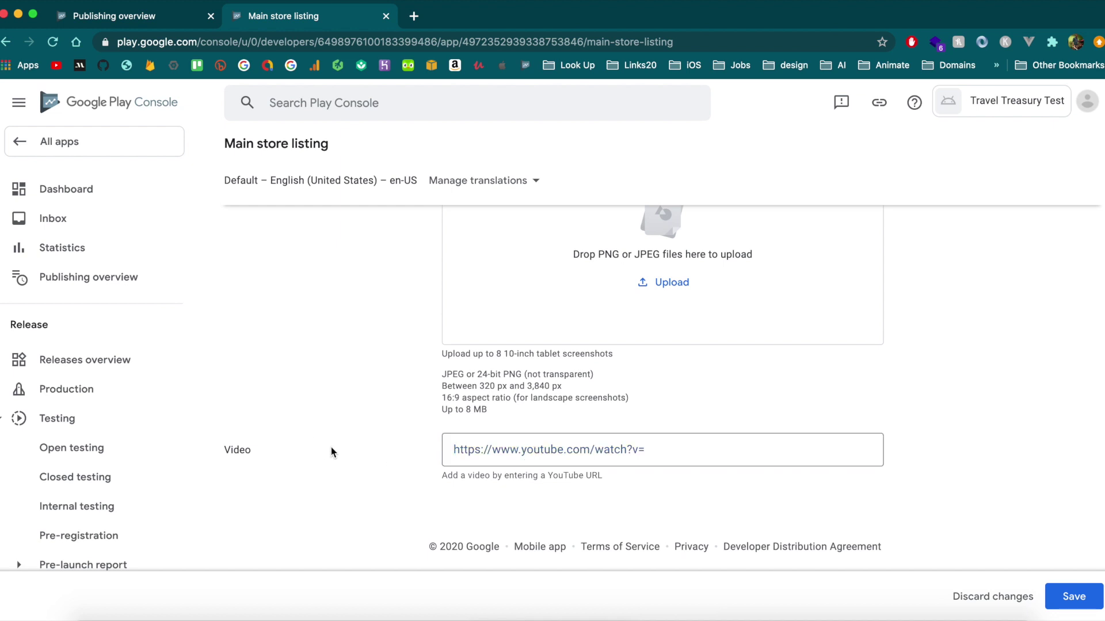
left_click(1074, 596)
scroll(566, 407, "up", 20)
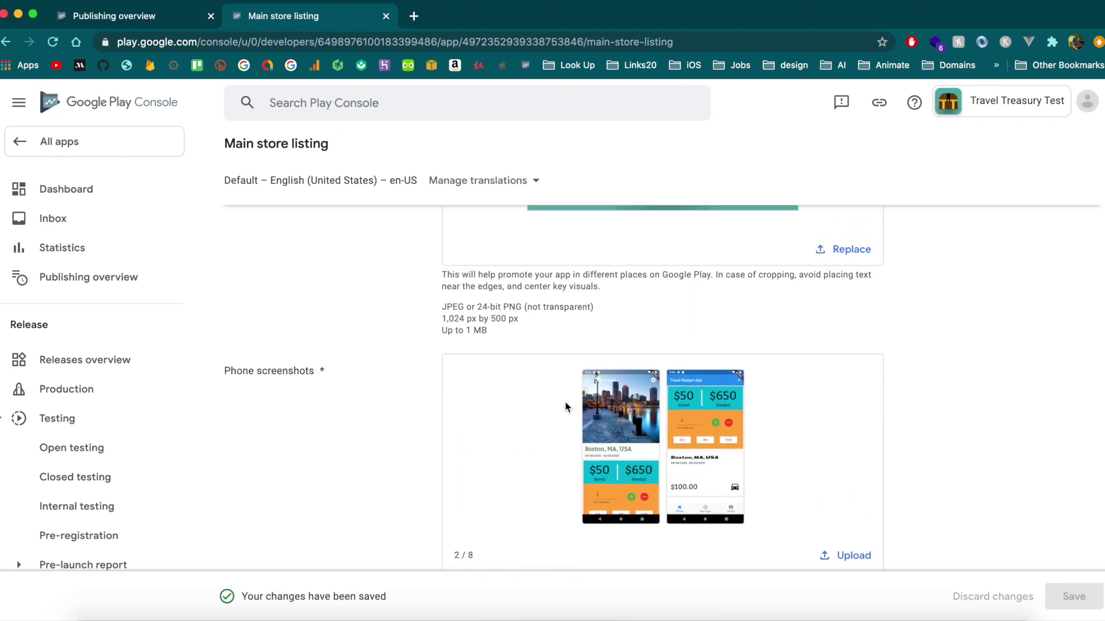
scroll(567, 407, "up", 6)
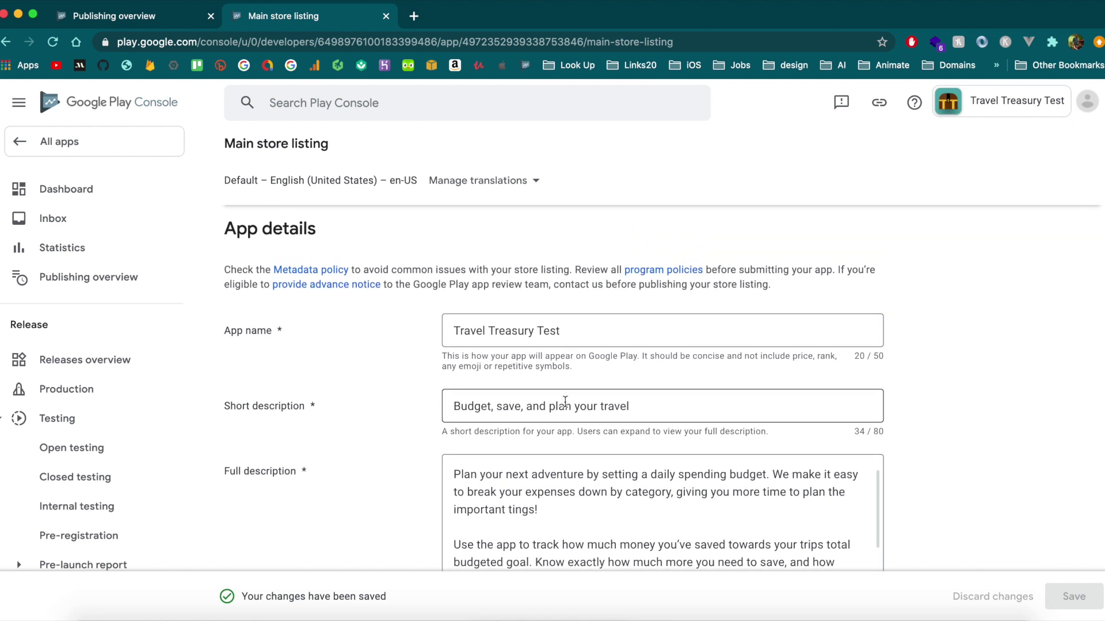
scroll(565, 402, "up", 3)
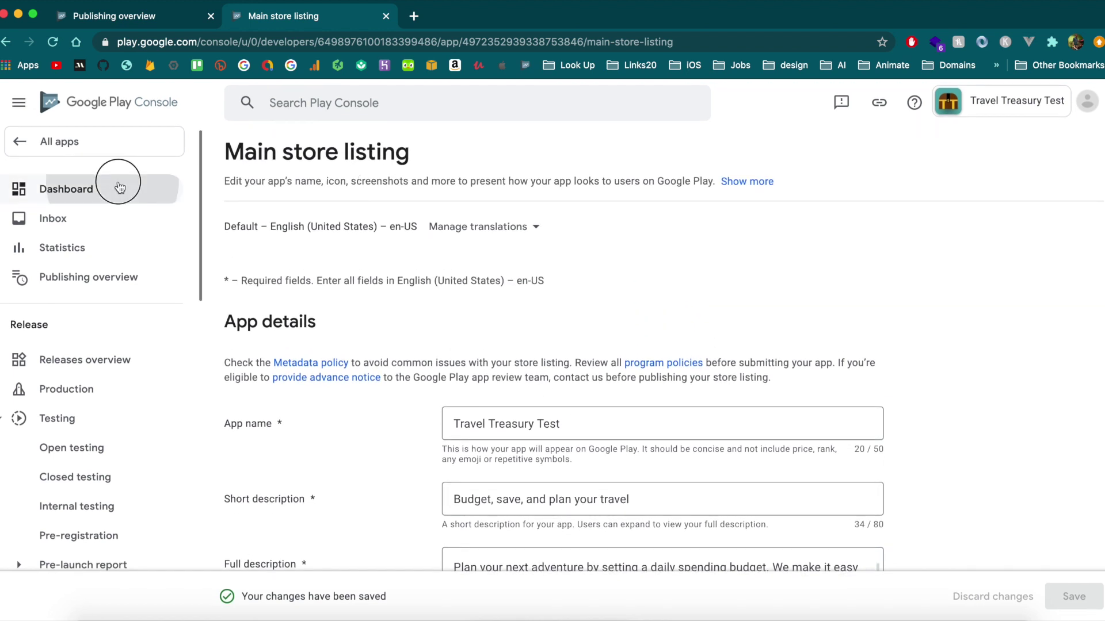
- From the Dashboard's internal testing tasks, open Select testers to see the 1-user Beta Testers list
left_click(63, 189)
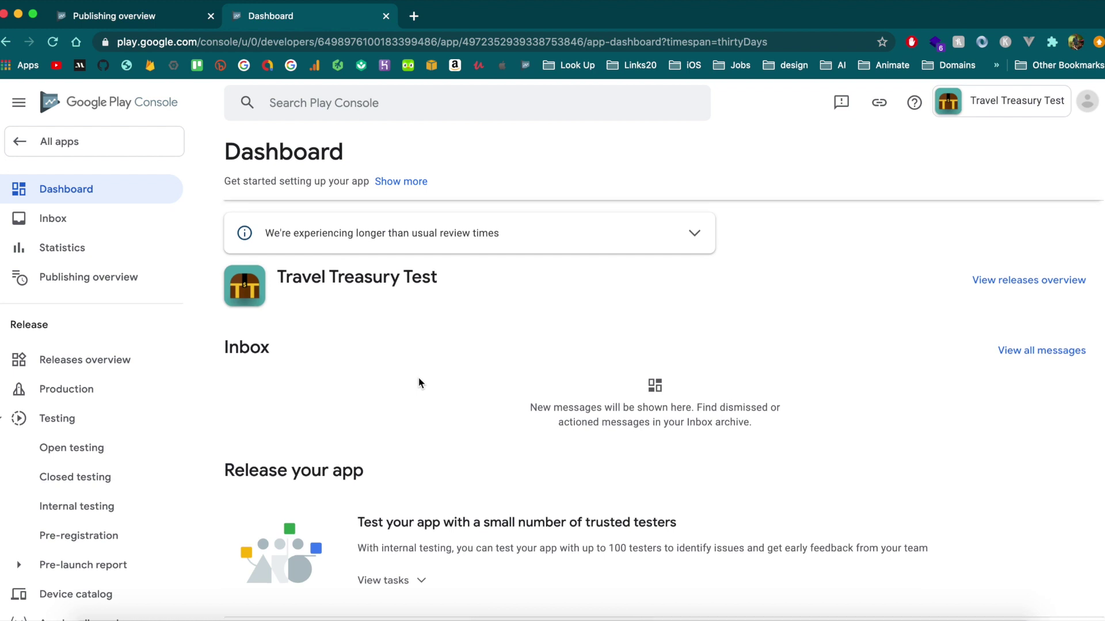
scroll(419, 382, "down", 3)
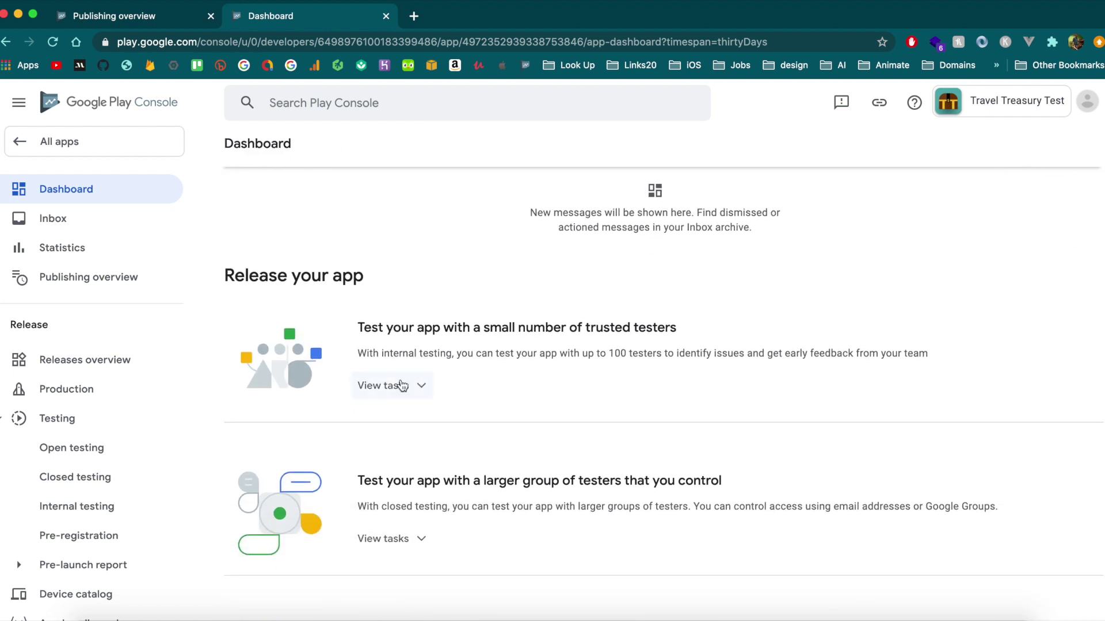
left_click(401, 386)
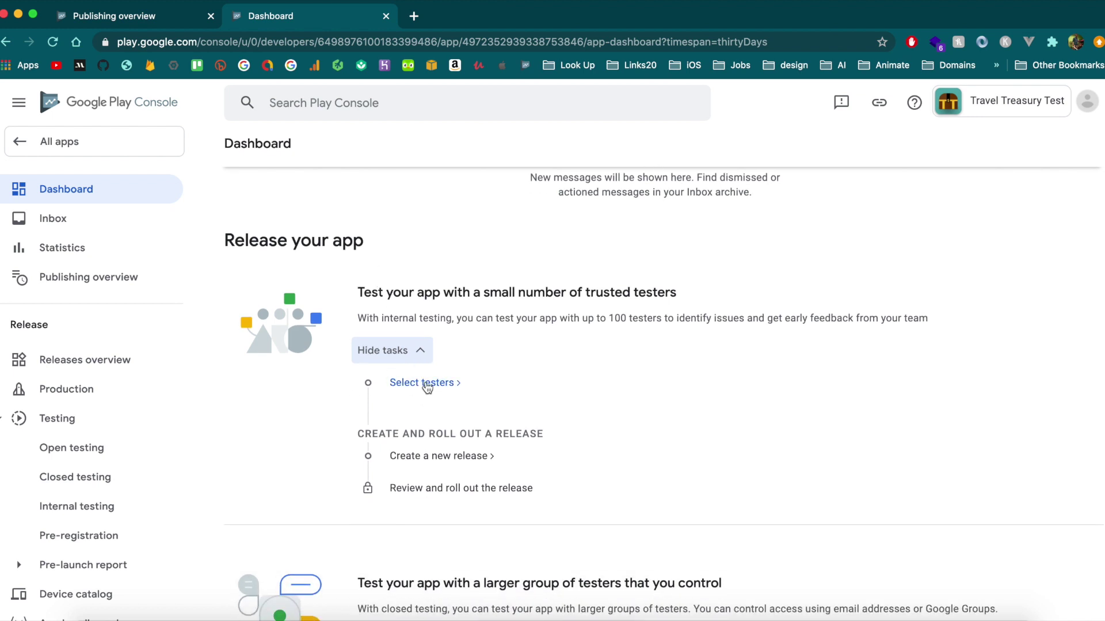
left_click(423, 383)
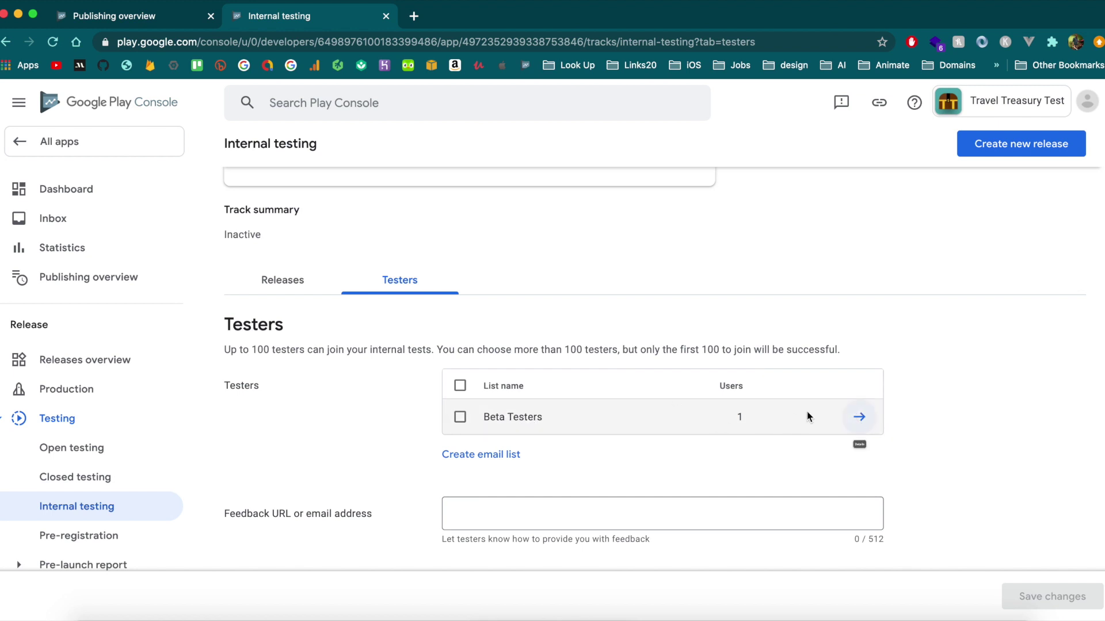
scroll(506, 385, "down", 2)
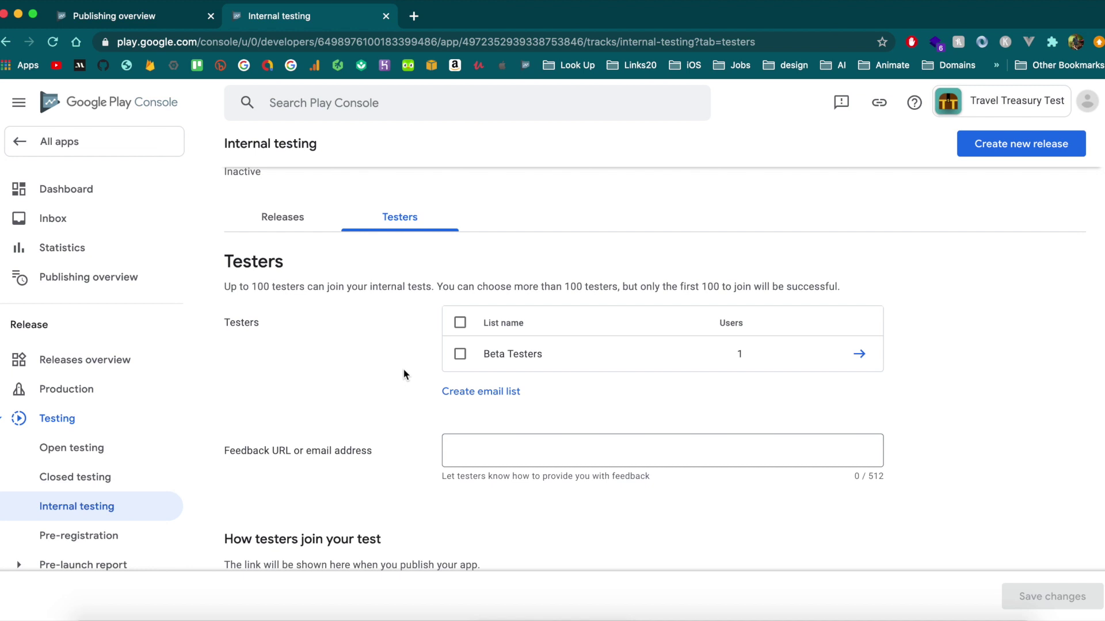
scroll(403, 380, "down", 5)
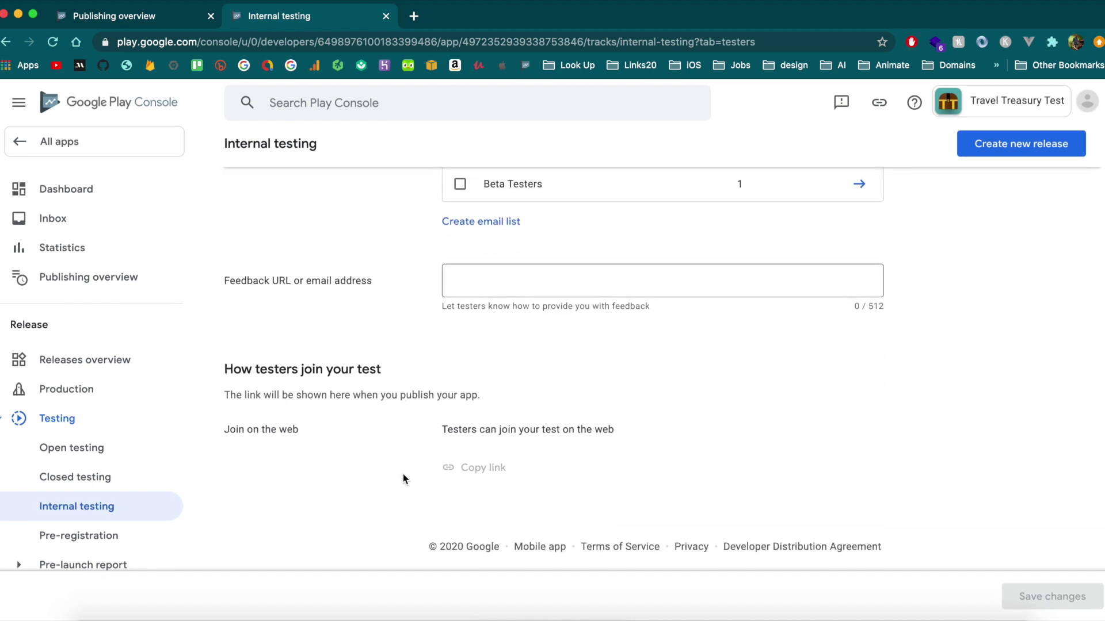
scroll(403, 480, "up", 10)
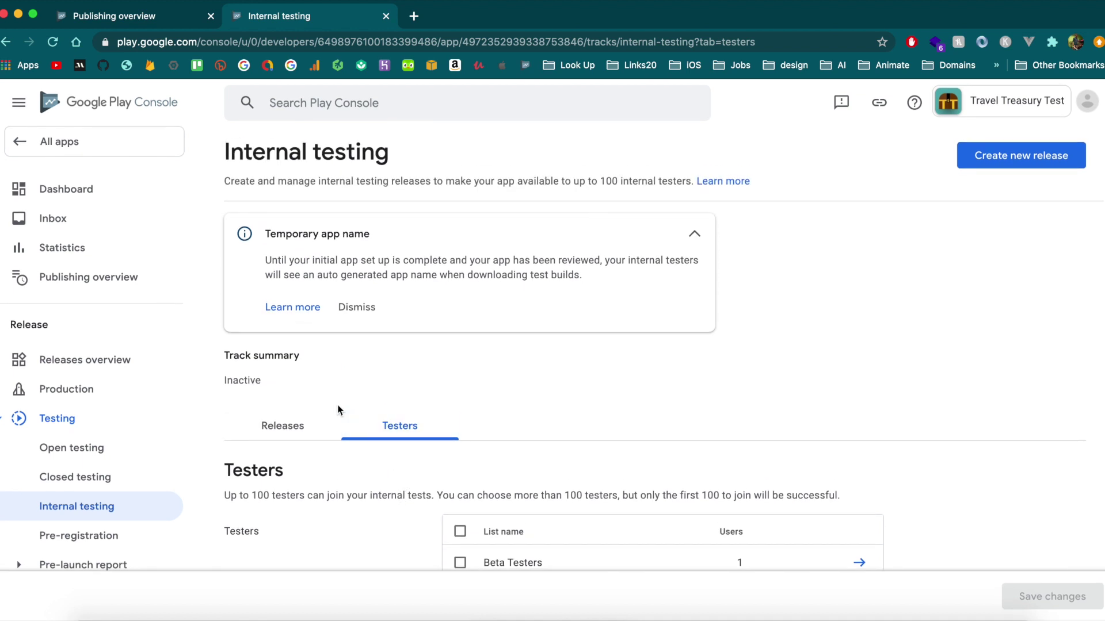
- Create a new internal testing release and accept App signing by Google Play
left_click(278, 429)
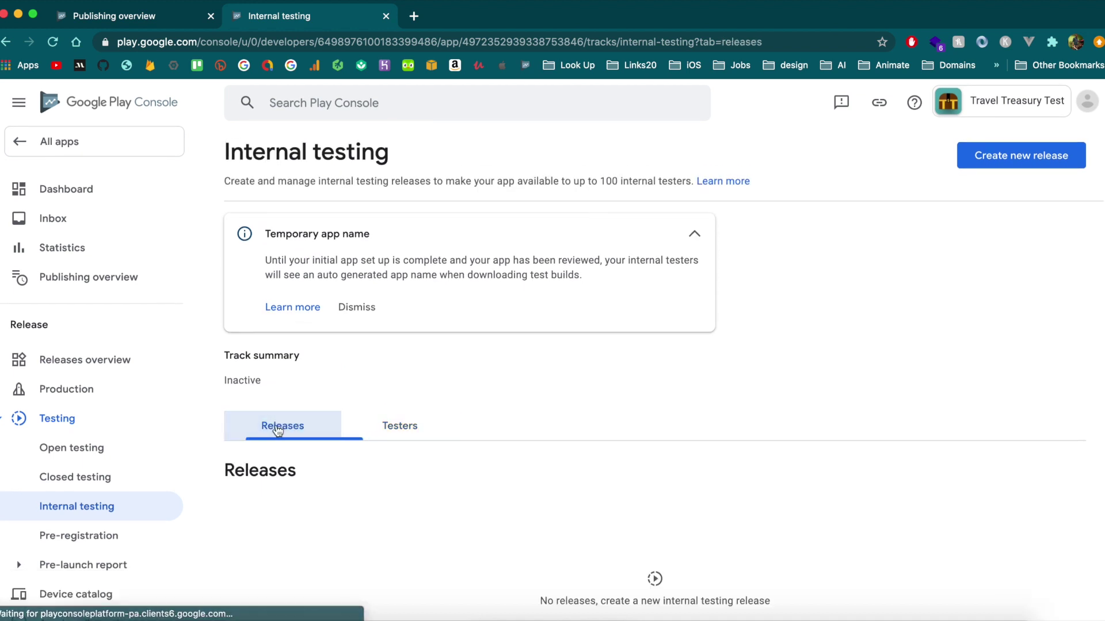
scroll(289, 412, "down", 4)
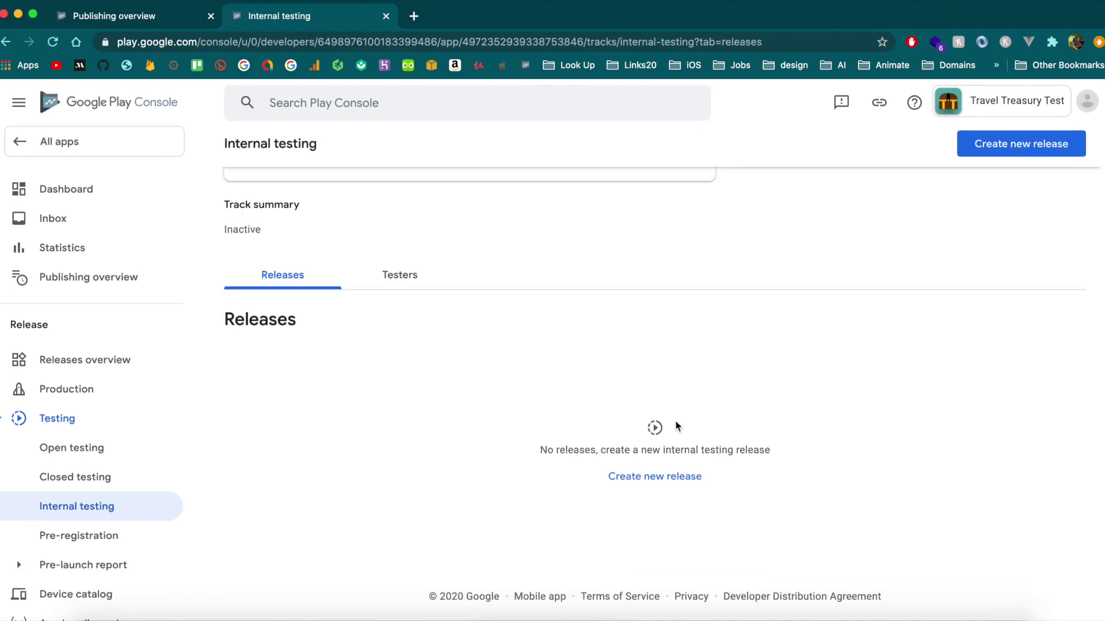
left_click(1044, 144)
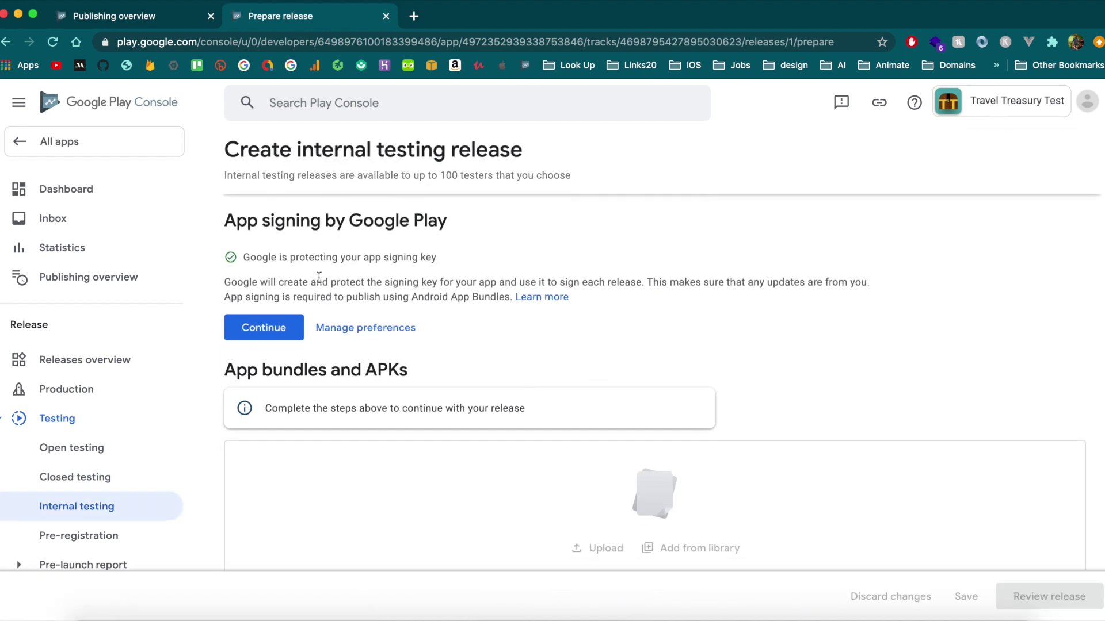
scroll(260, 306, "down", 1)
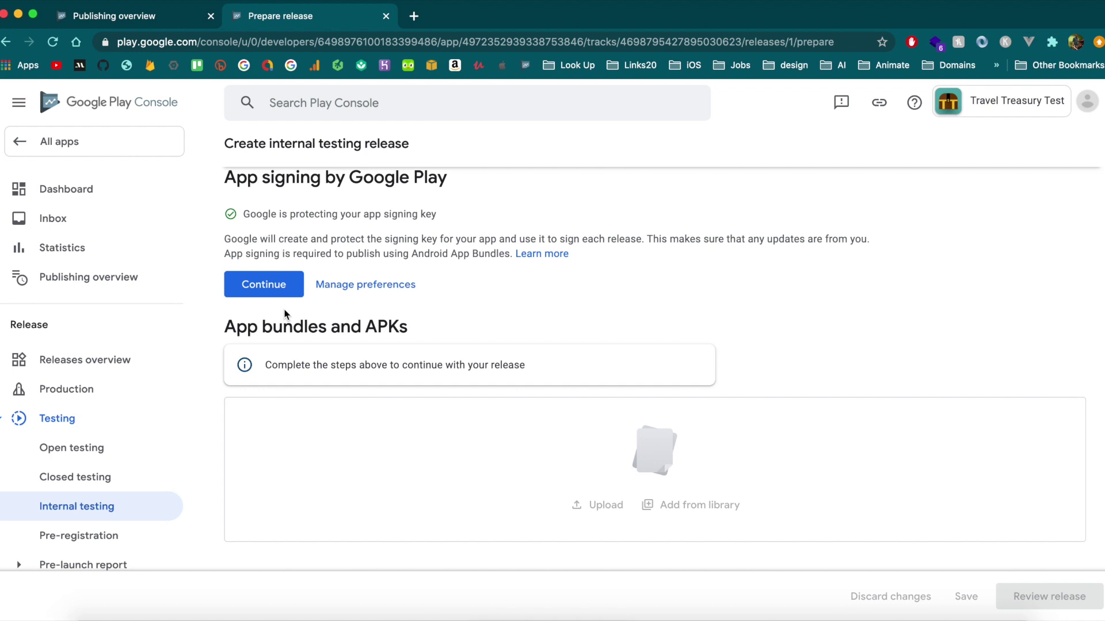
left_click(267, 282)
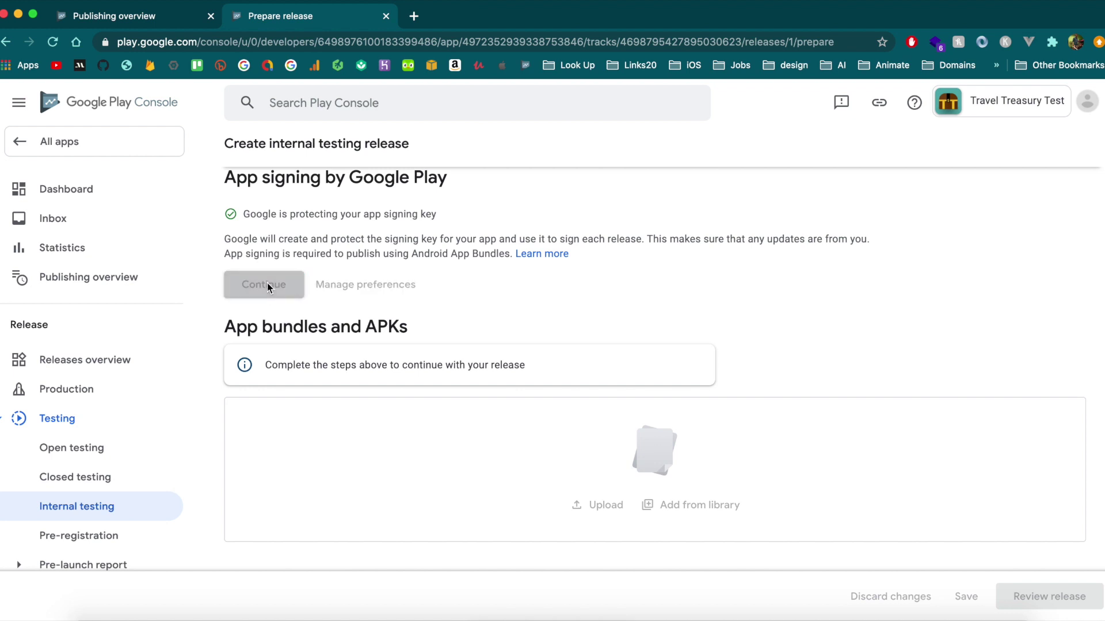
scroll(431, 427, "down", 2)
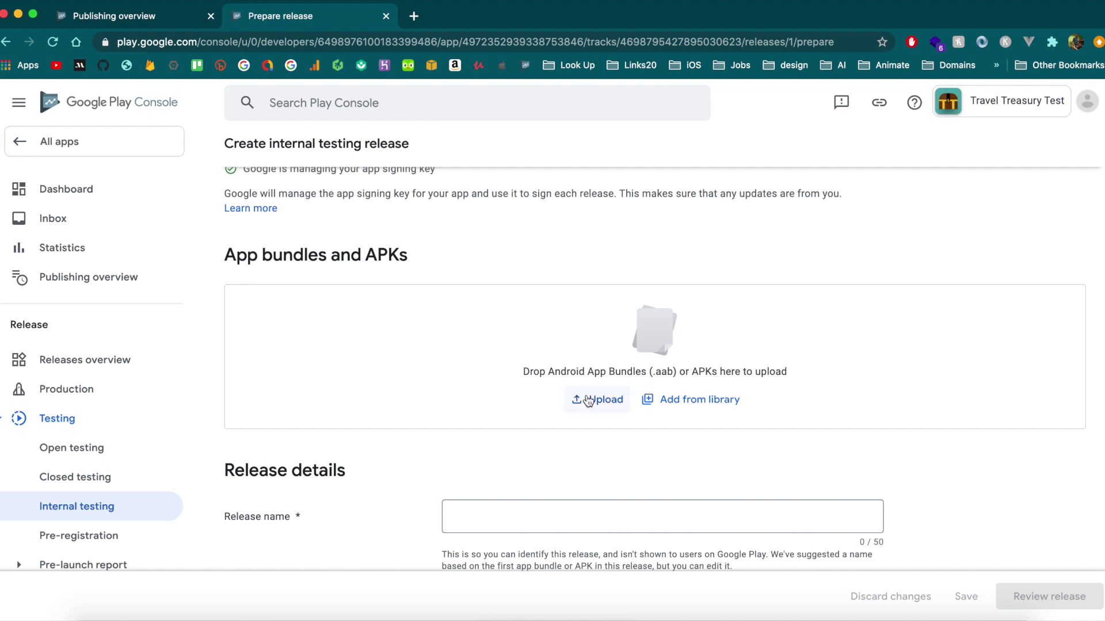
- Drag app.aab from Android Studio into the release's app bundle upload area
key("super+Tab")
left_click(118, 272)
left_click_drag(115, 275, 921, 339)
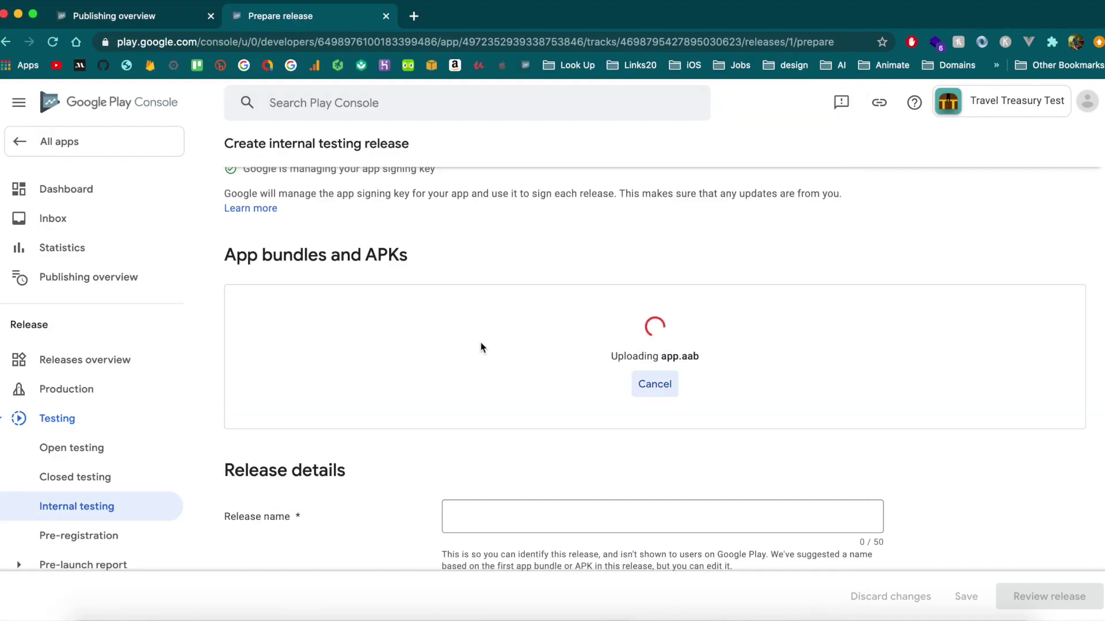
scroll(461, 365, "down", 2)
- Name the release 'Beta v1' and review the release notes while the upload finishes
left_click(523, 440)
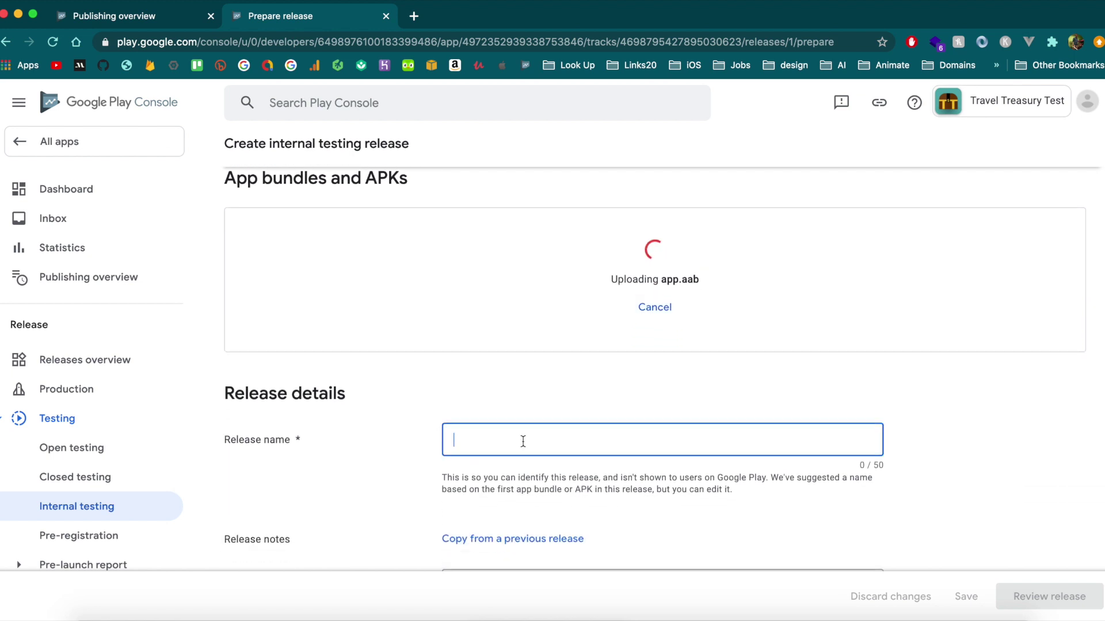
type("Beta v1")
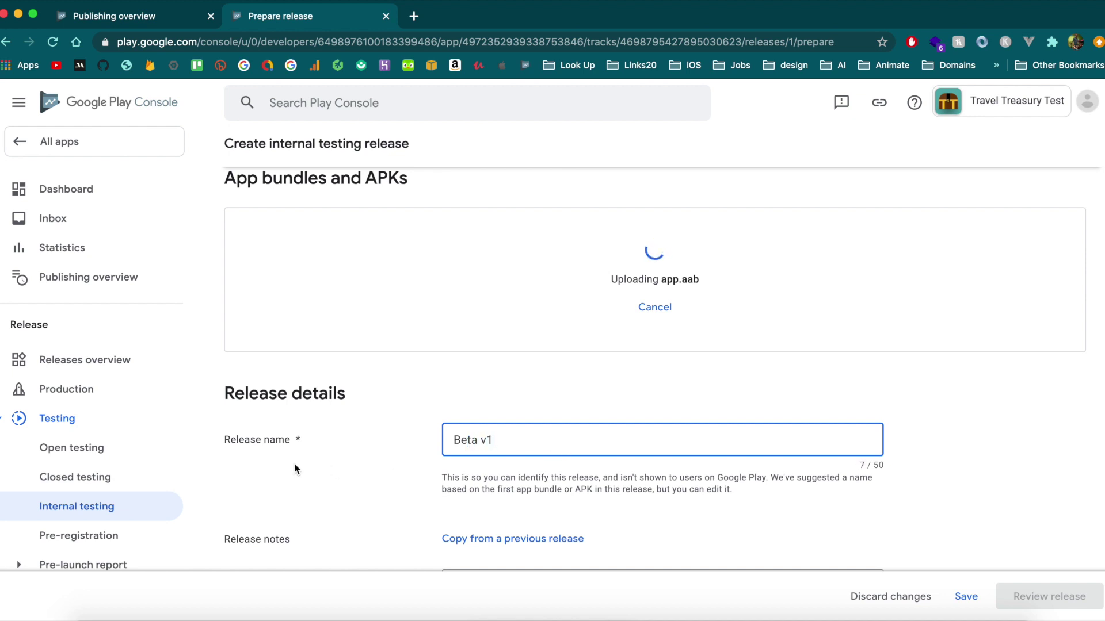
scroll(661, 345, "down", 5)
left_click_drag(454, 347, 743, 349)
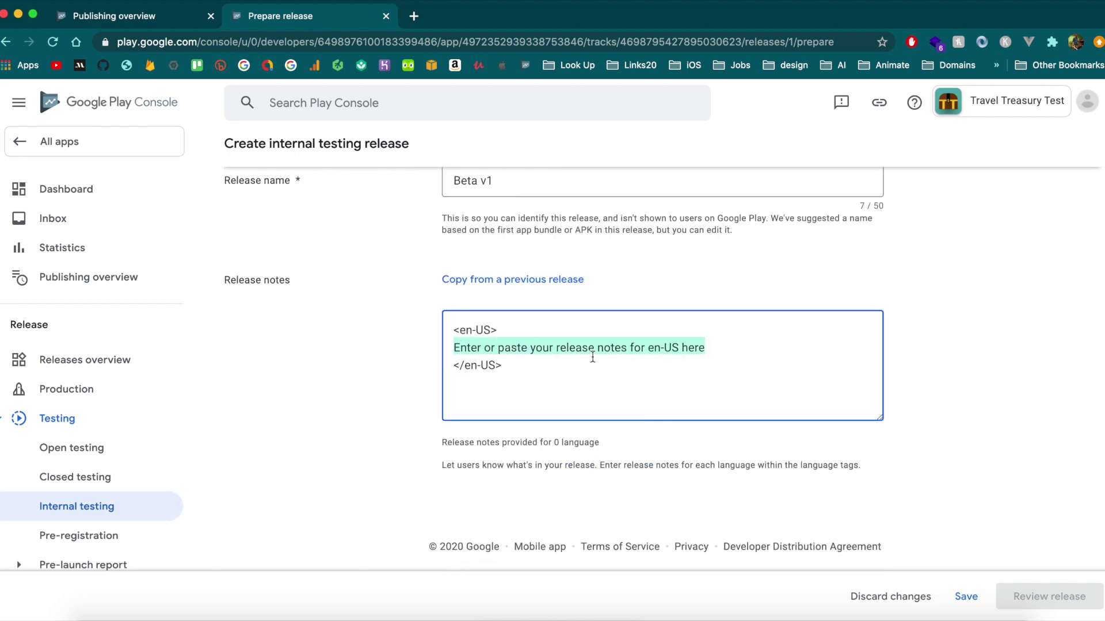
scroll(593, 359, "up", 3)
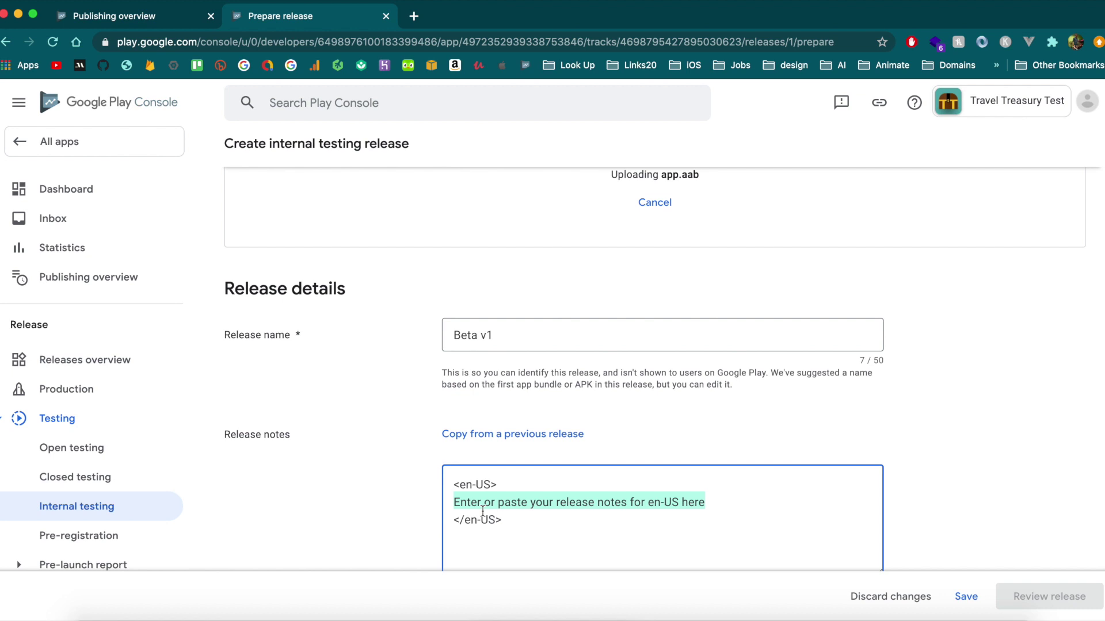
scroll(482, 511, "up", 4)
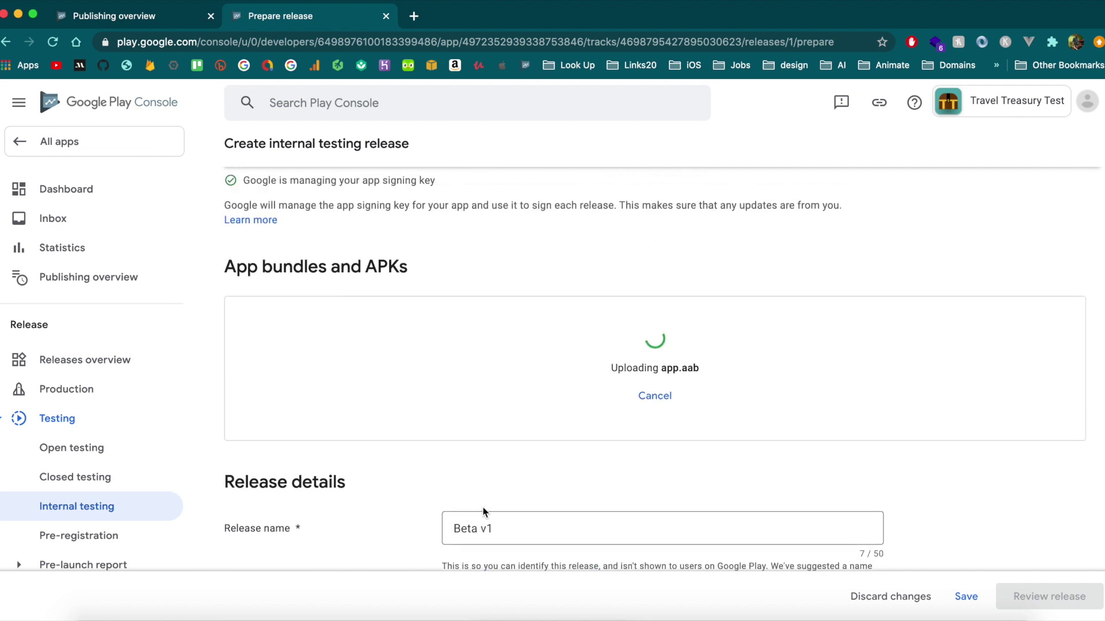
scroll(483, 512, "down", 4)
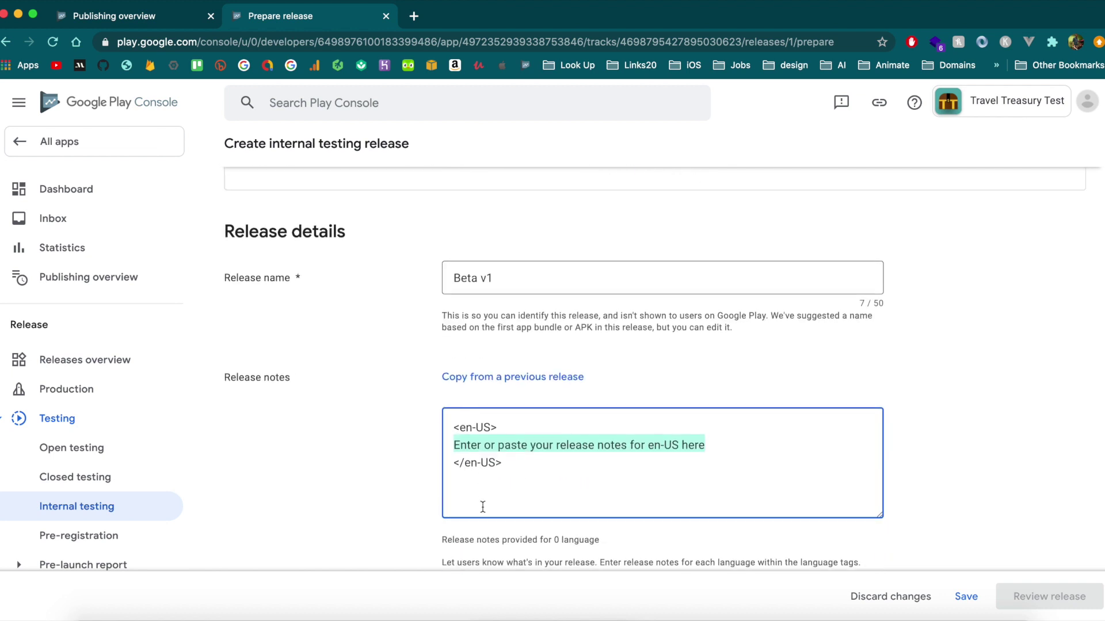
scroll(483, 512, "up", 5)
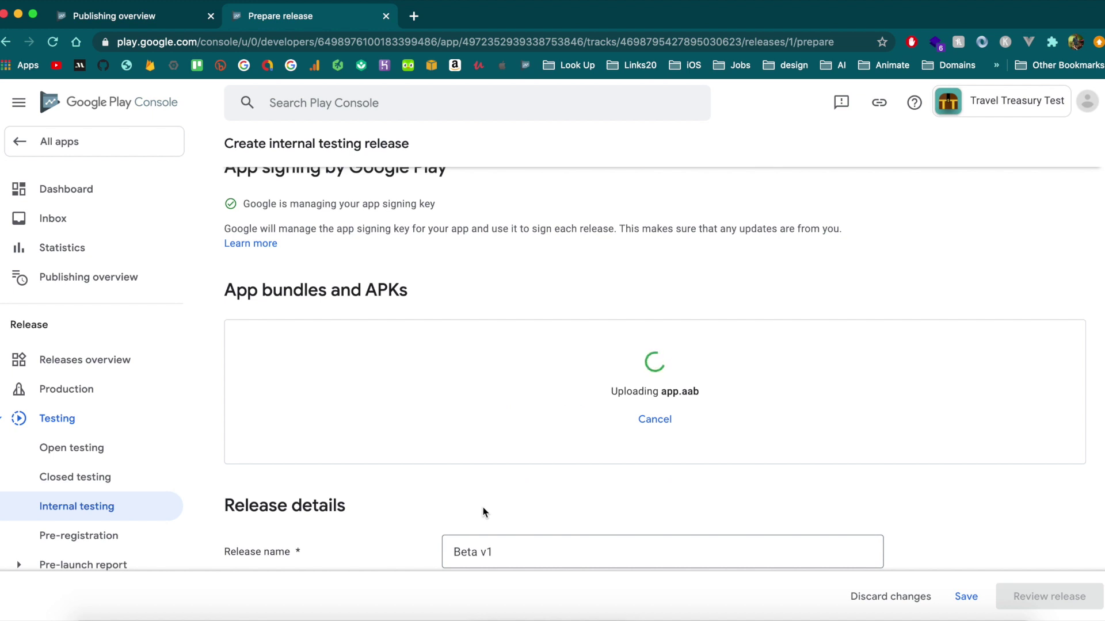
left_click(590, 615)
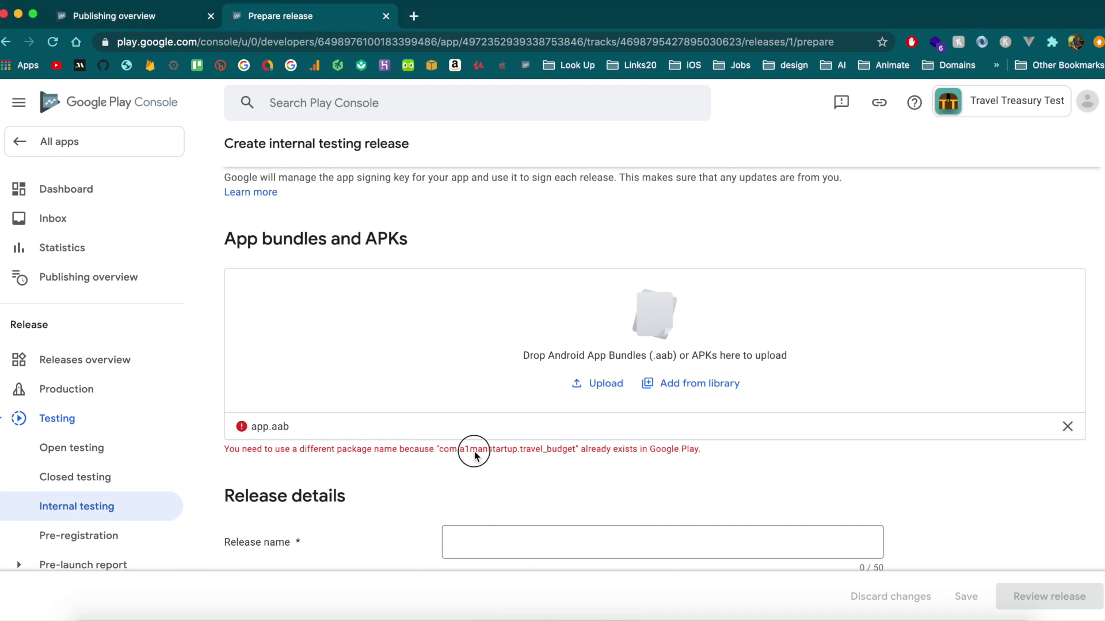
- Inspect the conflicting package name com.a1manstartup.travel_budget in the error, then return to All apps
left_click_drag(439, 450, 582, 449)
left_click(670, 467)
left_click_drag(439, 450, 568, 452)
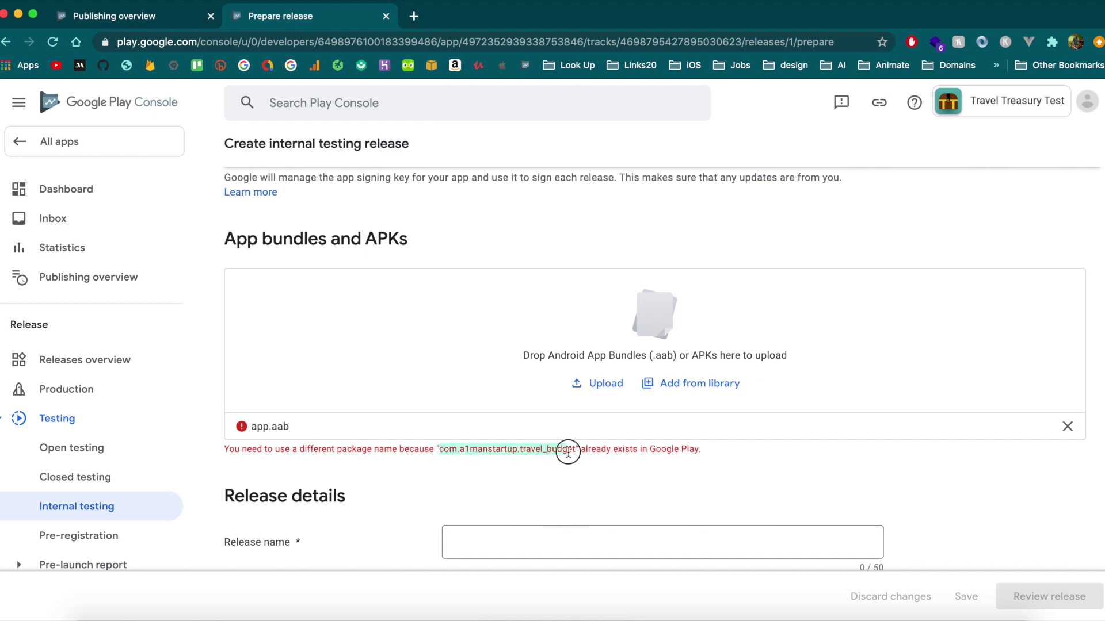
left_click(89, 104)
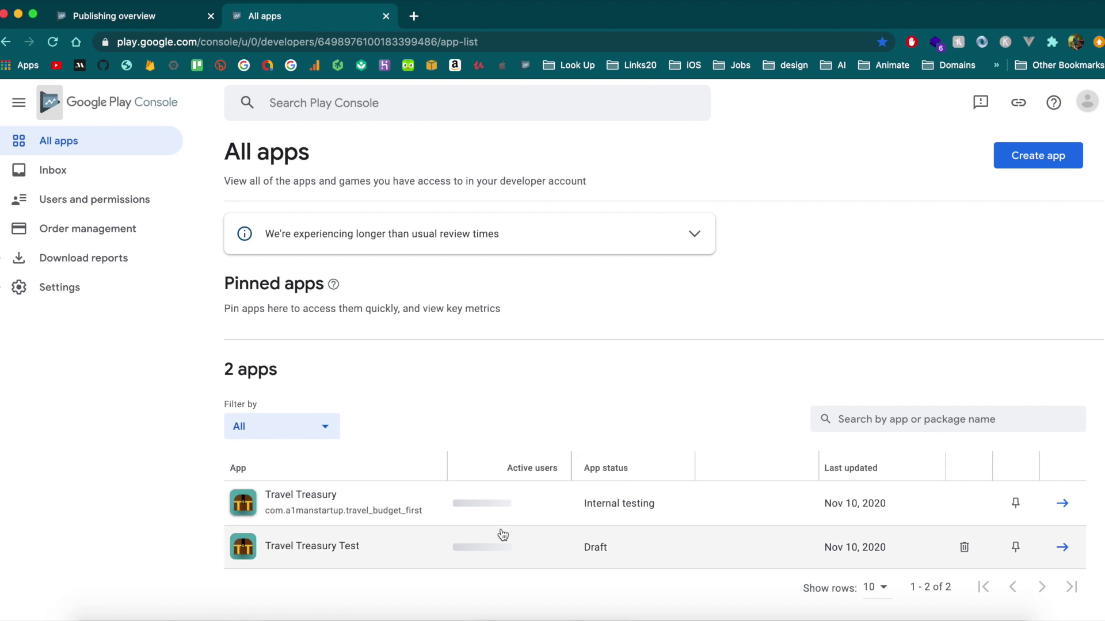
- Open Travel Treasury from All apps and inspect its package name
scroll(396, 436, "down", 1)
left_click(323, 470)
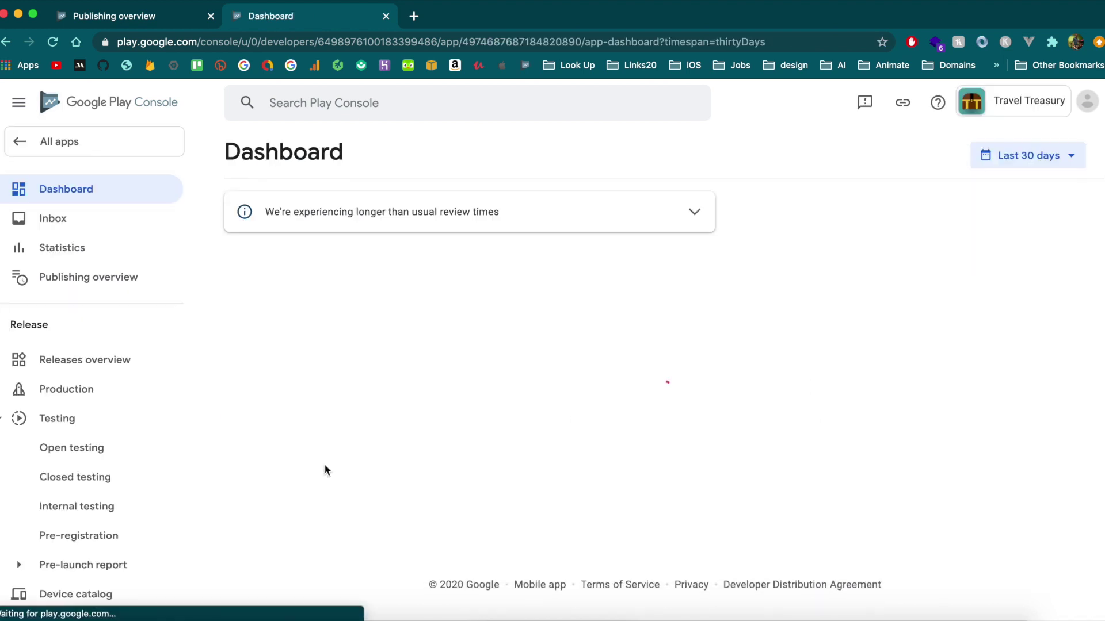
left_click_drag(370, 303, 456, 306)
double_click(403, 303)
left_click(363, 314)
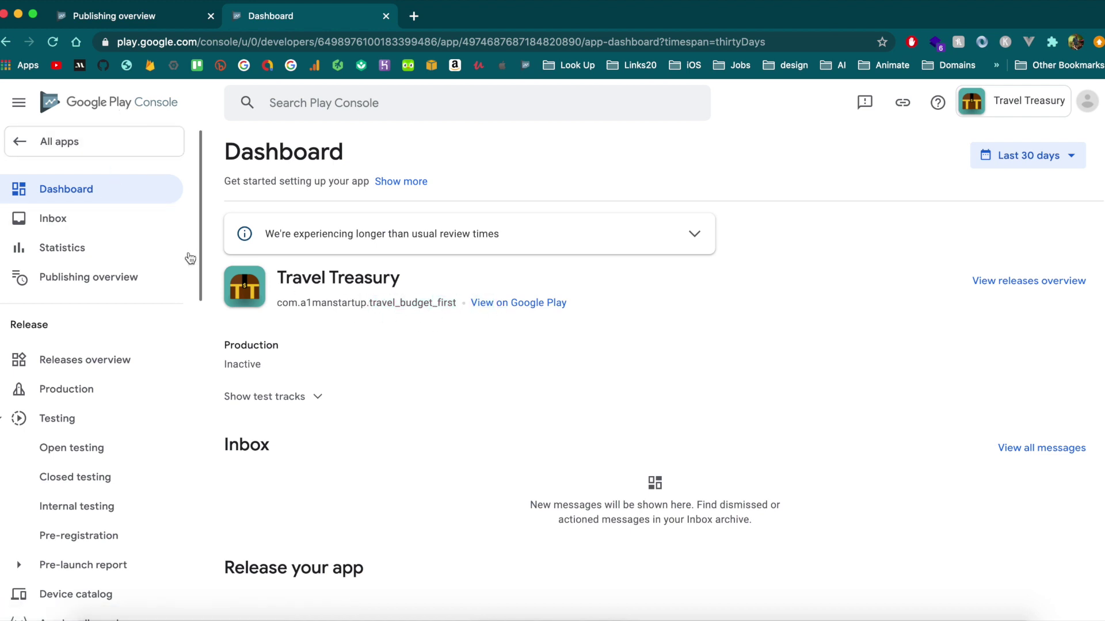
- Check the Travel Treasury Test app's dashboard, then reopen Travel Treasury
scroll(198, 276, "left", 5)
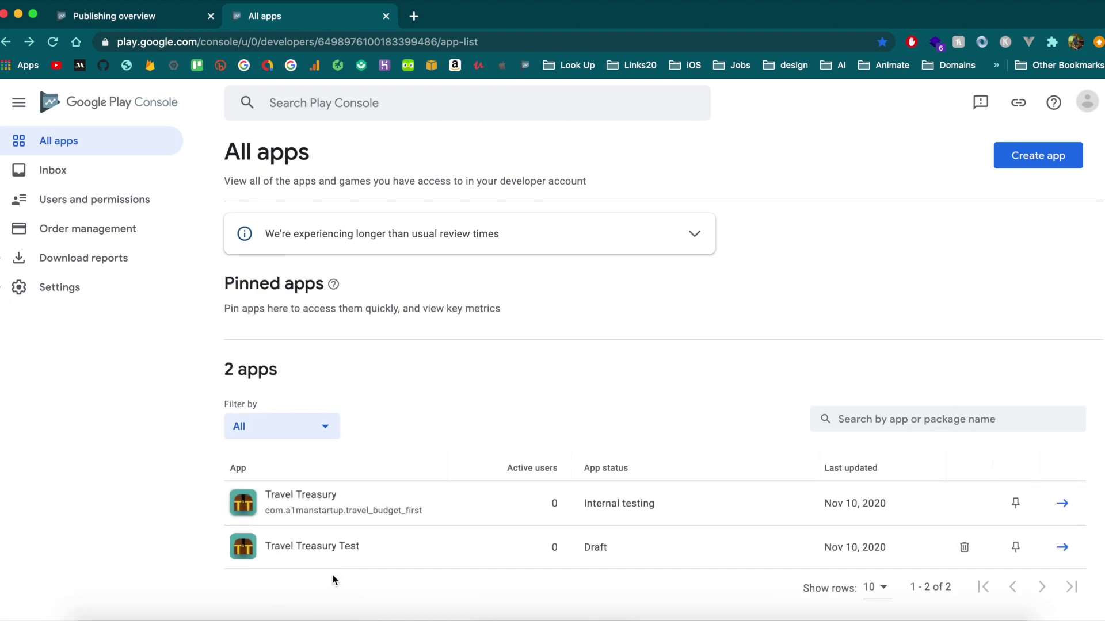
left_click(338, 557)
scroll(354, 461, "down", 10)
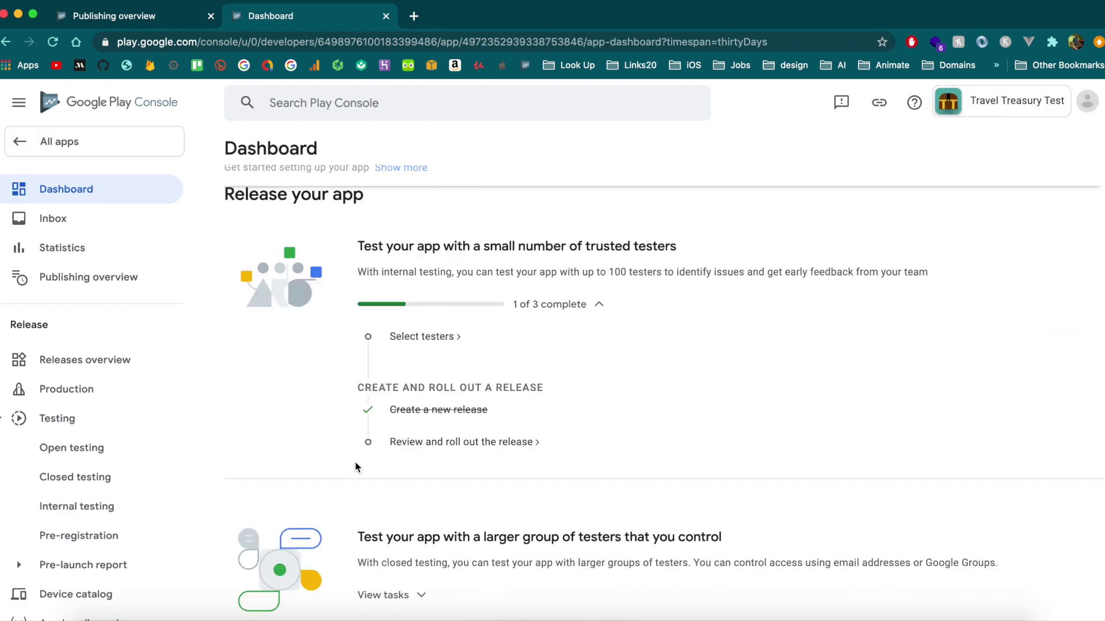
scroll(354, 462, "up", 9)
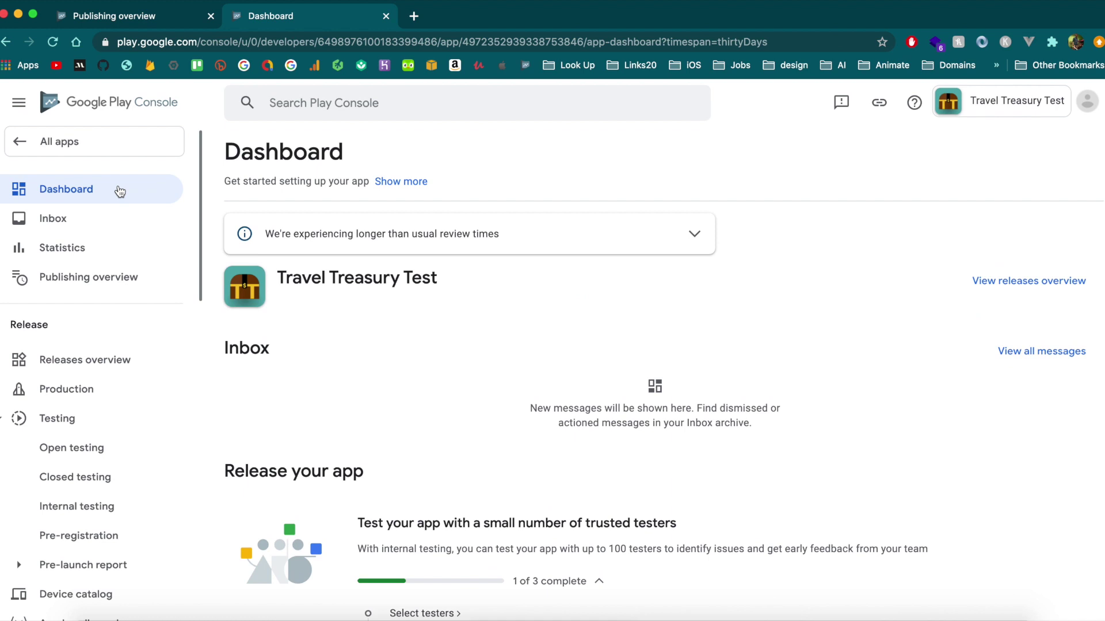
left_click(123, 115)
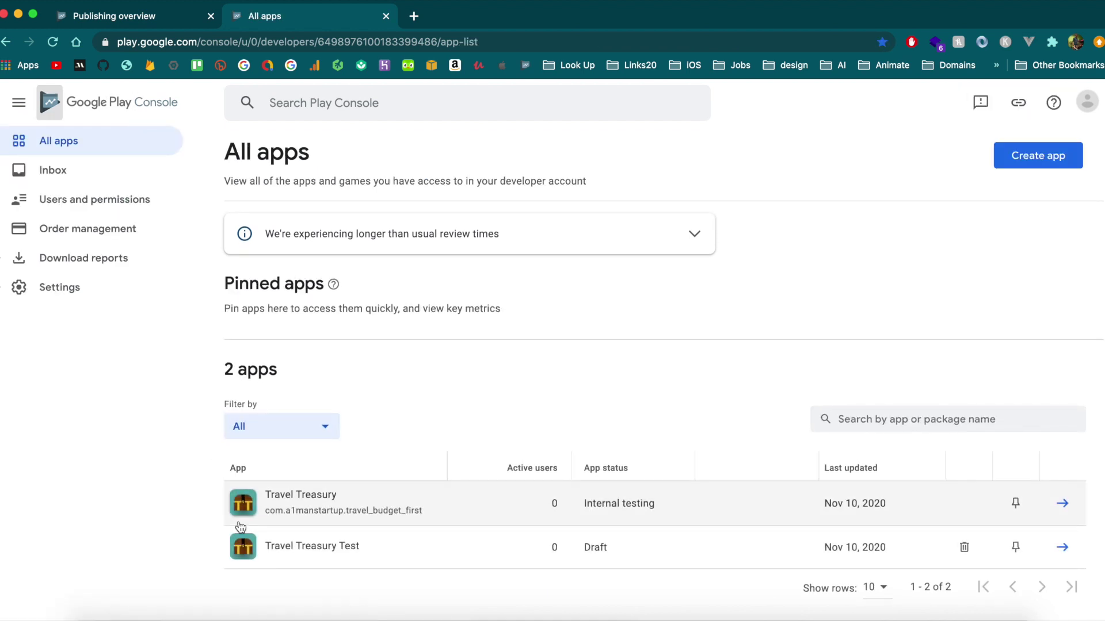
left_click(298, 496)
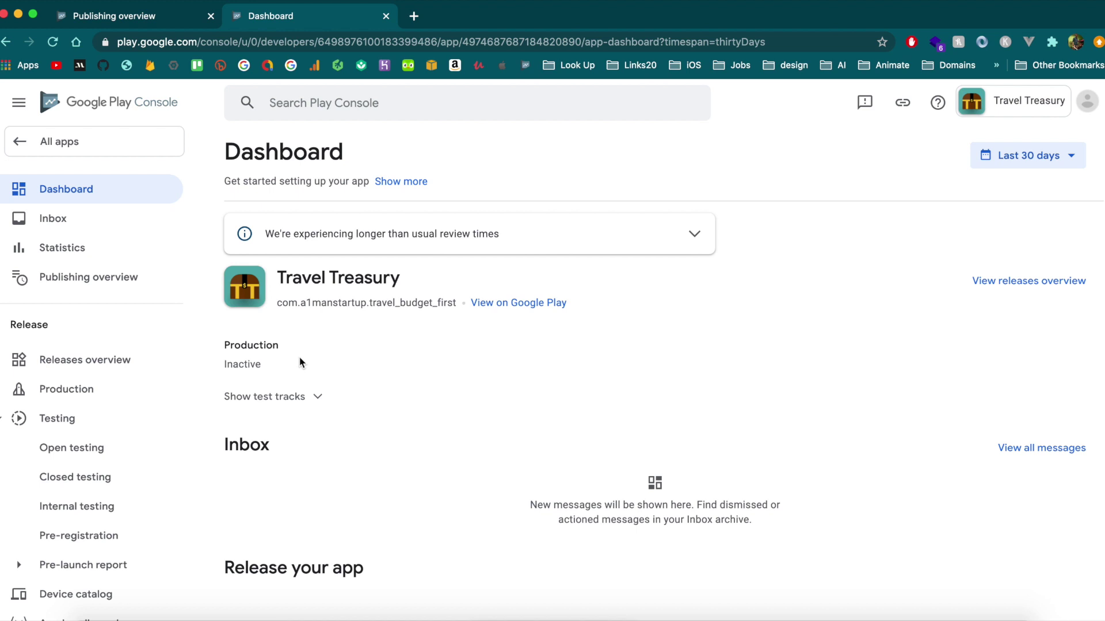
- Open Internal testing's Testers tab and review the Beta Testers list and How testers join section
left_click(6, 419)
left_click(4, 422)
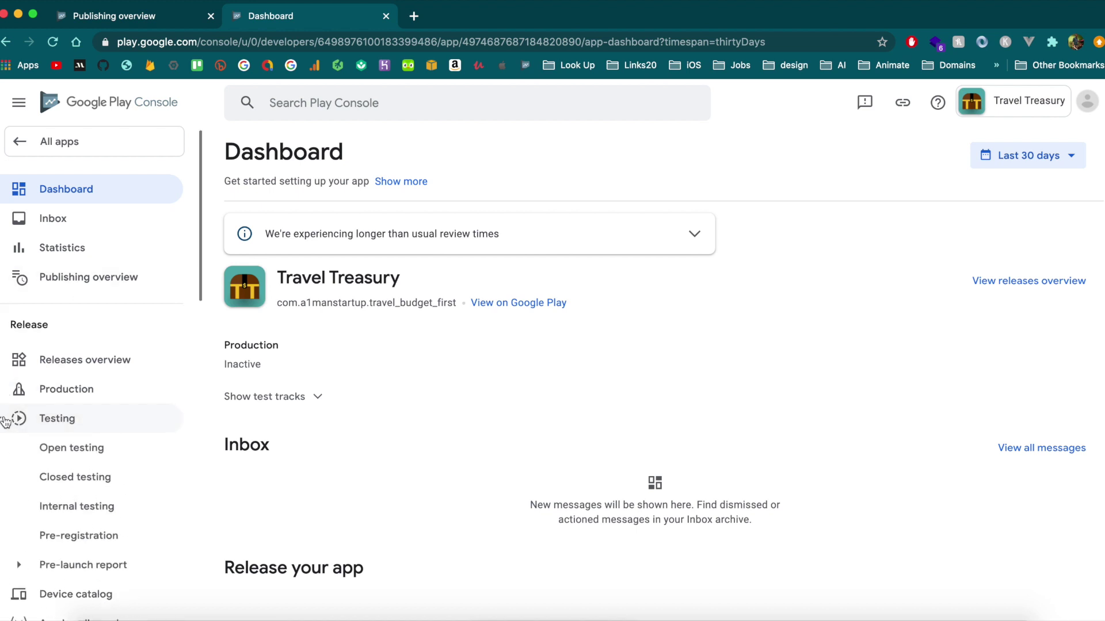
scroll(46, 420, "down", 2)
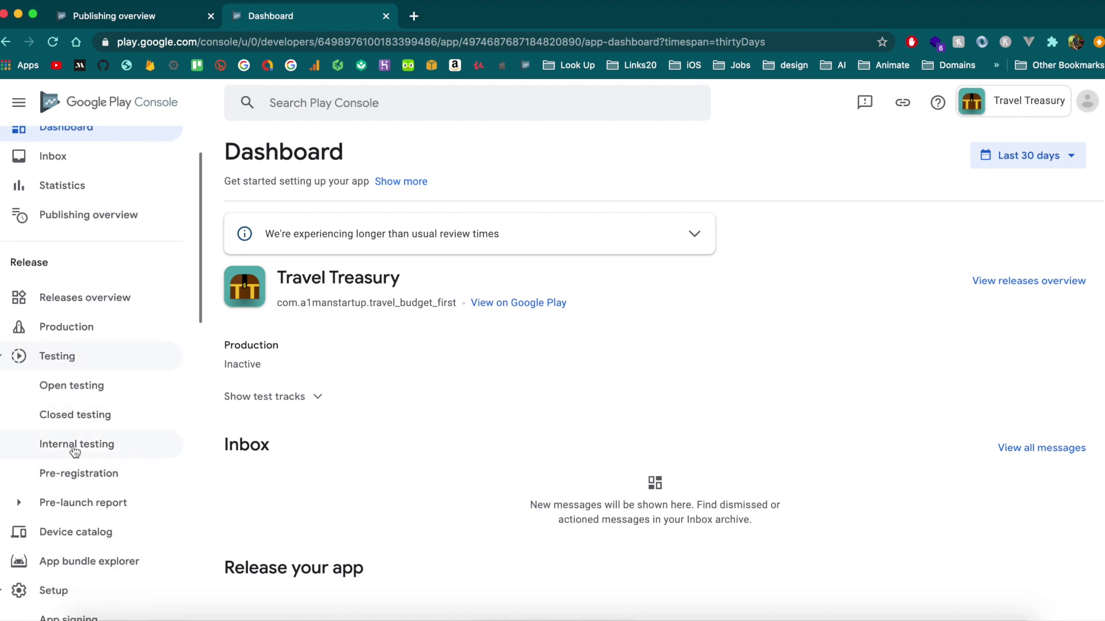
left_click(75, 446)
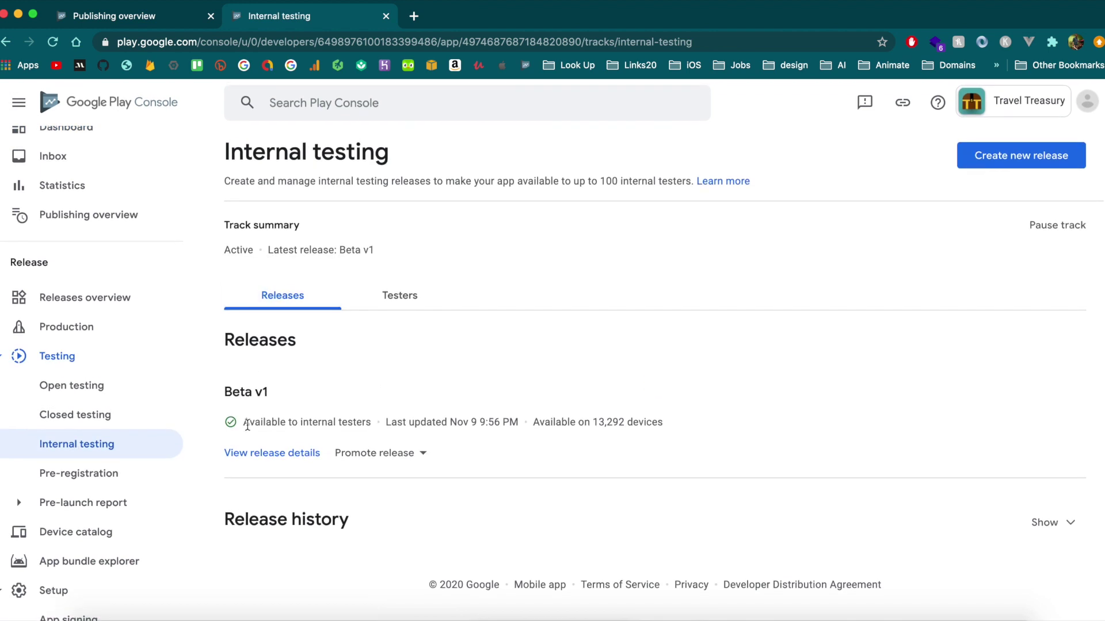
left_click(417, 301)
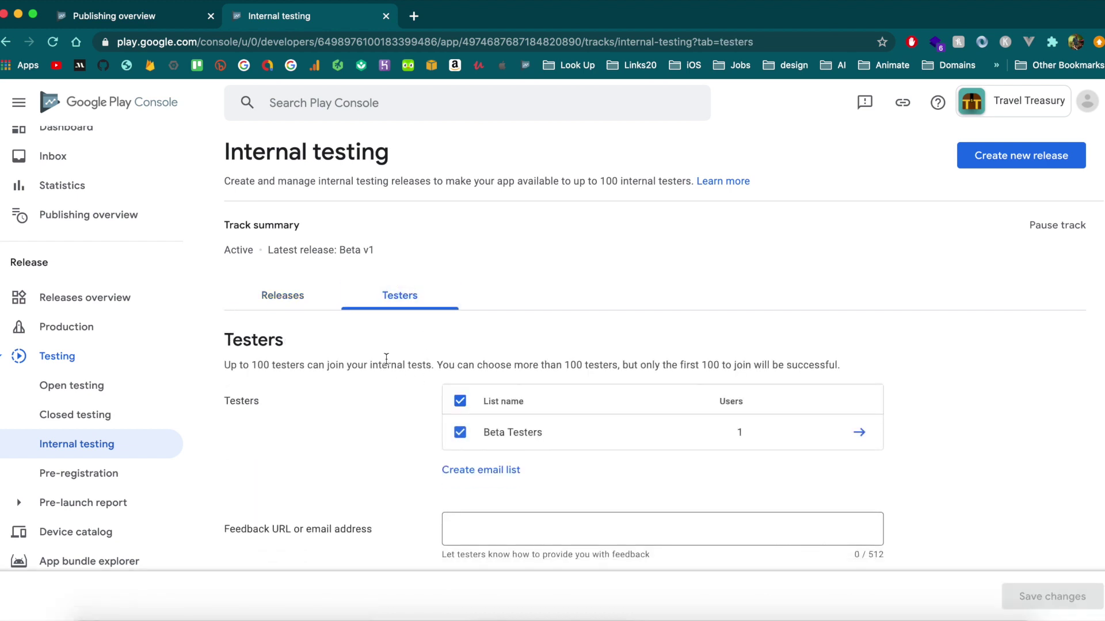
scroll(385, 370, "down", 2)
left_click_drag(481, 370, 547, 362)
left_click(423, 371)
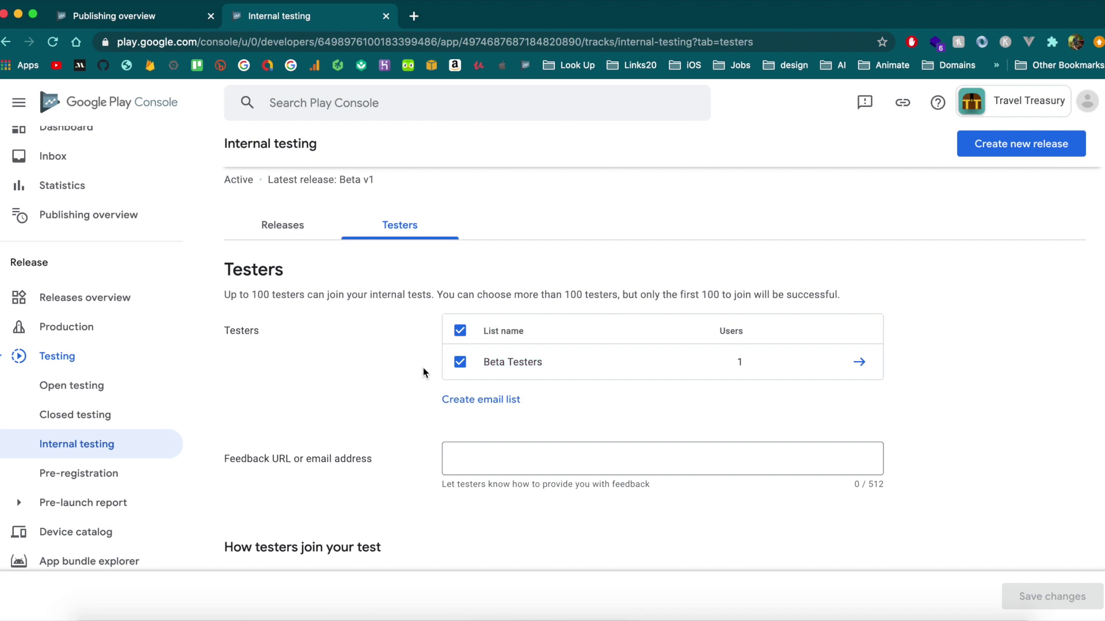
scroll(423, 371, "down", 4)
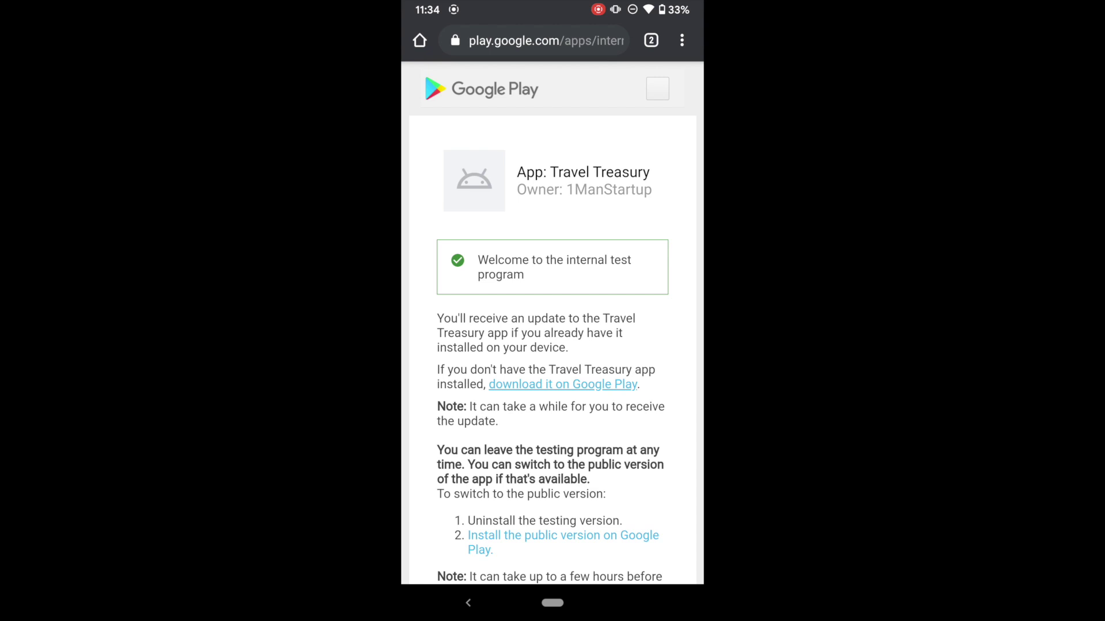
- Refresh the Travel Treasury internal test welcome page and follow its Google Play download link
left_click_drag(551, 214, 551, 397)
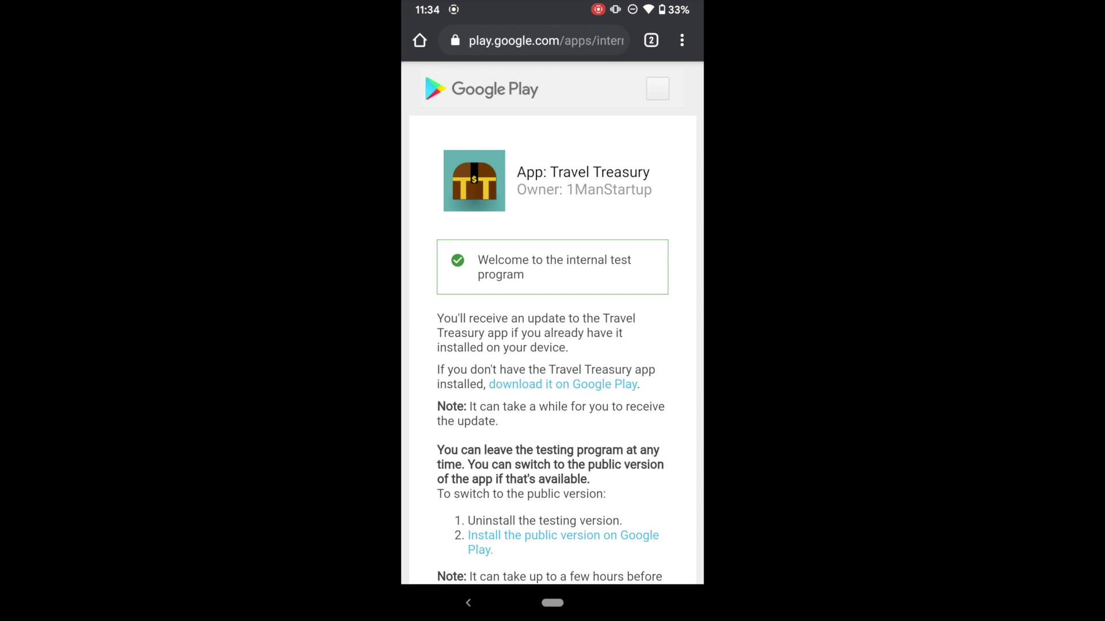
left_click_drag(645, 301, 645, 278)
left_click_drag(641, 428, 641, 351)
left_click(614, 312)
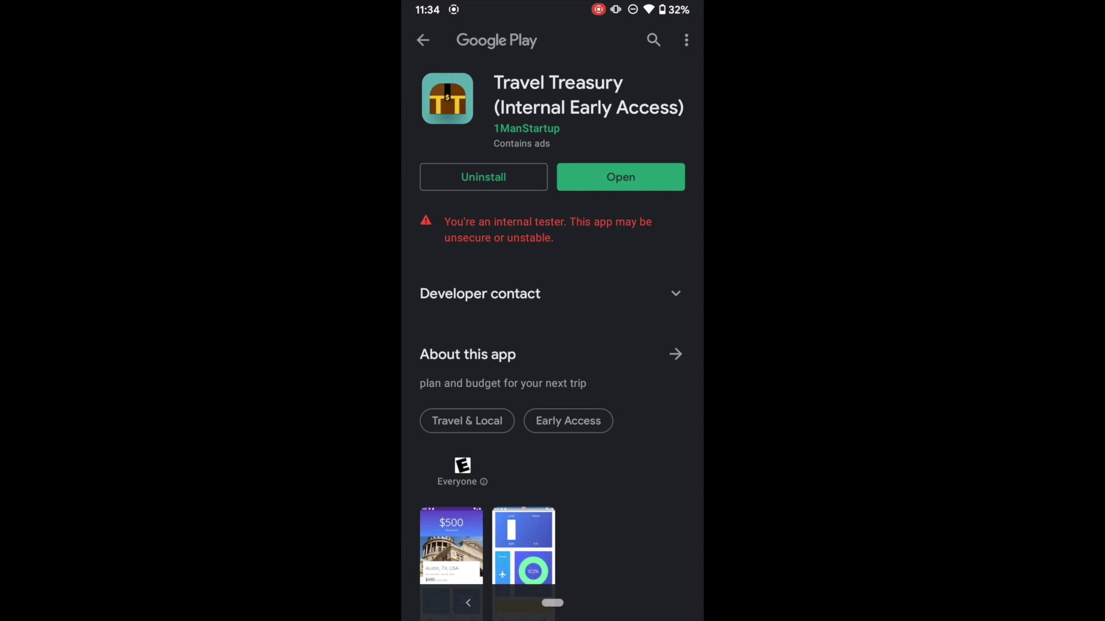
- Launch Travel Treasury (Internal Early Access) from its Play Store listing
mouse_move(616, 500)
left_mouse_down()
mouse_move(675, 209)
mouse_move(616, 510)
left_mouse_up()
left_click(661, 178)
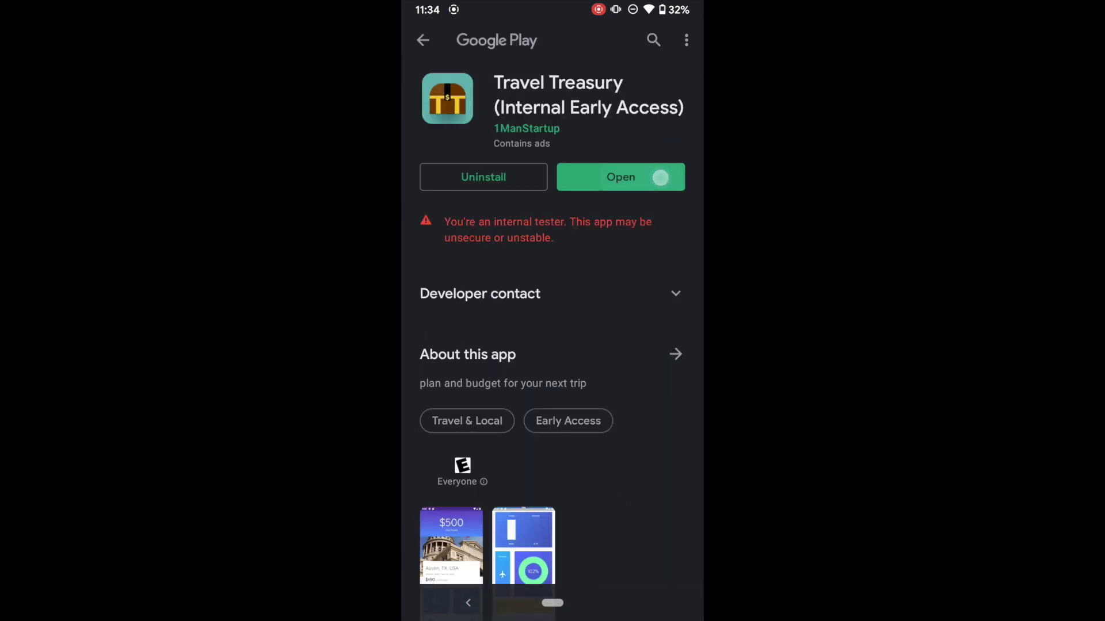